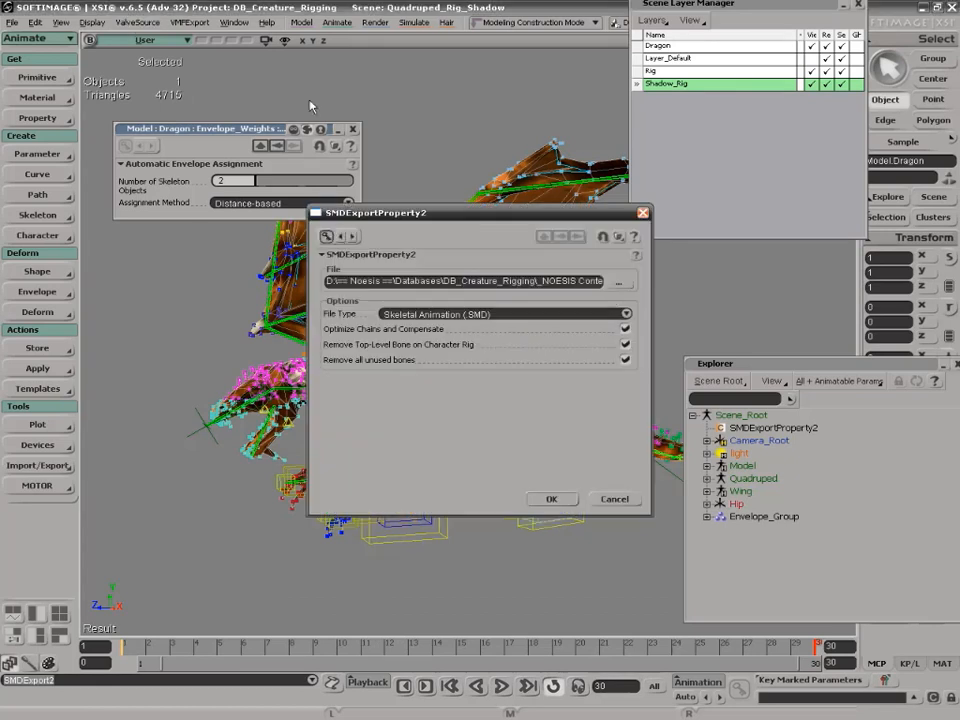
Export the dragon as a Model (.SMD) file, replacing the existing Dragon_Reference.smd
click(619, 315)
click(530, 298)
click(619, 281)
double_click(375, 196)
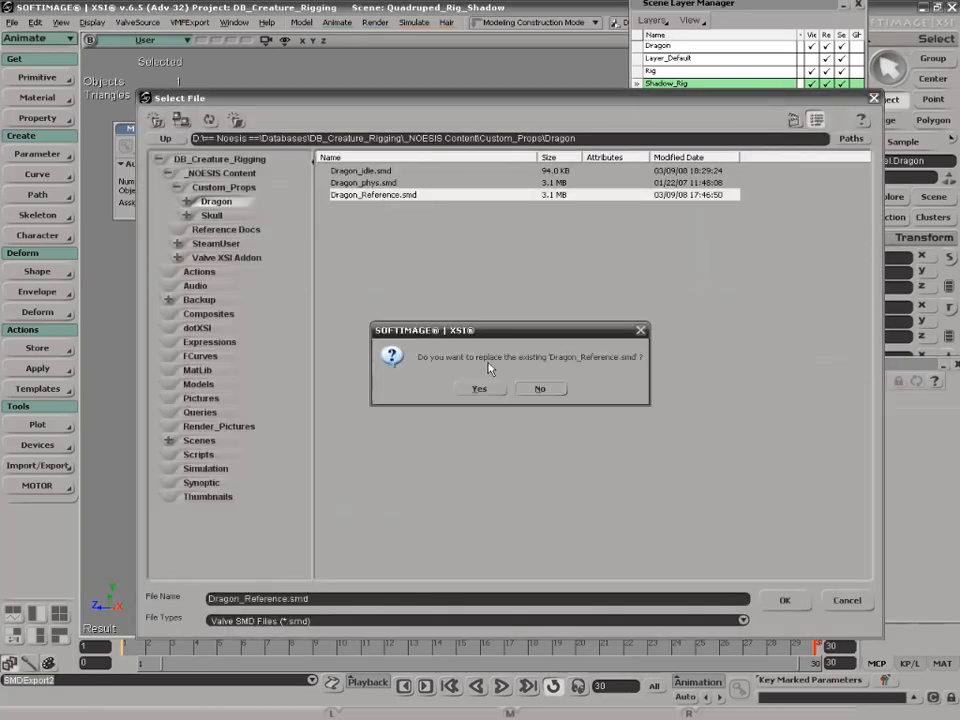
click(479, 389)
click(545, 497)
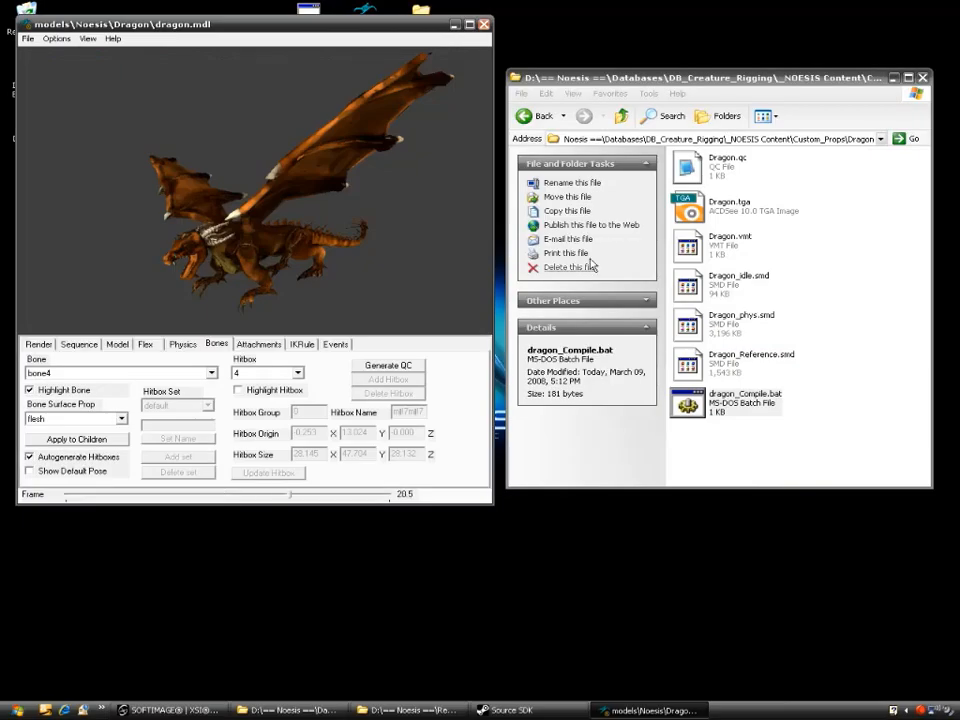
Run dragon_Compile.bat to compile the dragon, close its console, and refresh the model in the model viewer
key(Return)
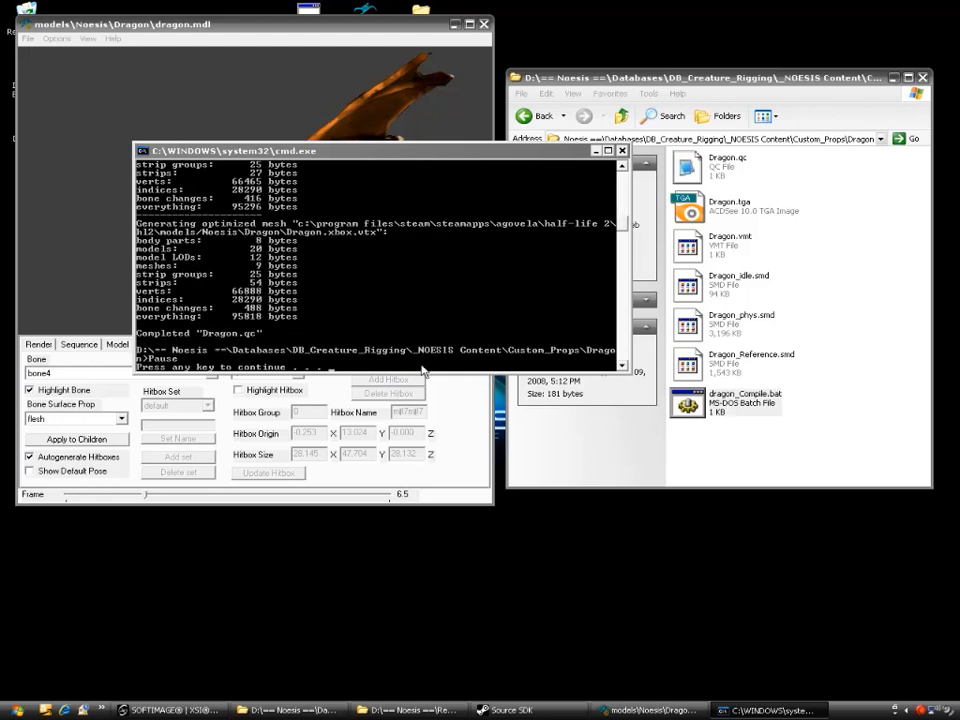
key(Return)
click(28, 43)
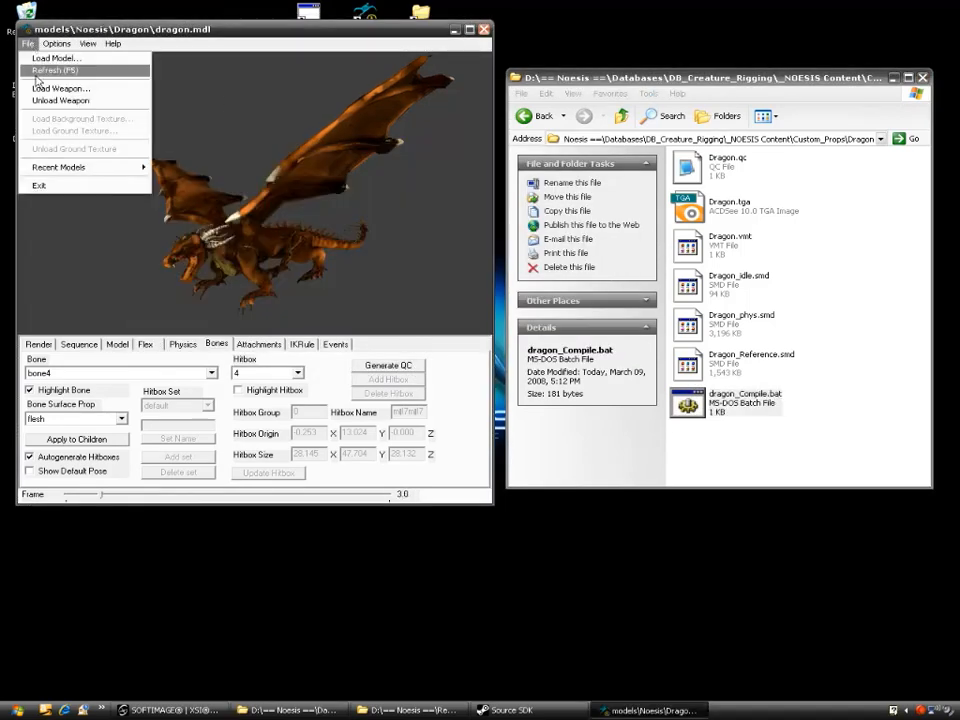
click(65, 71)
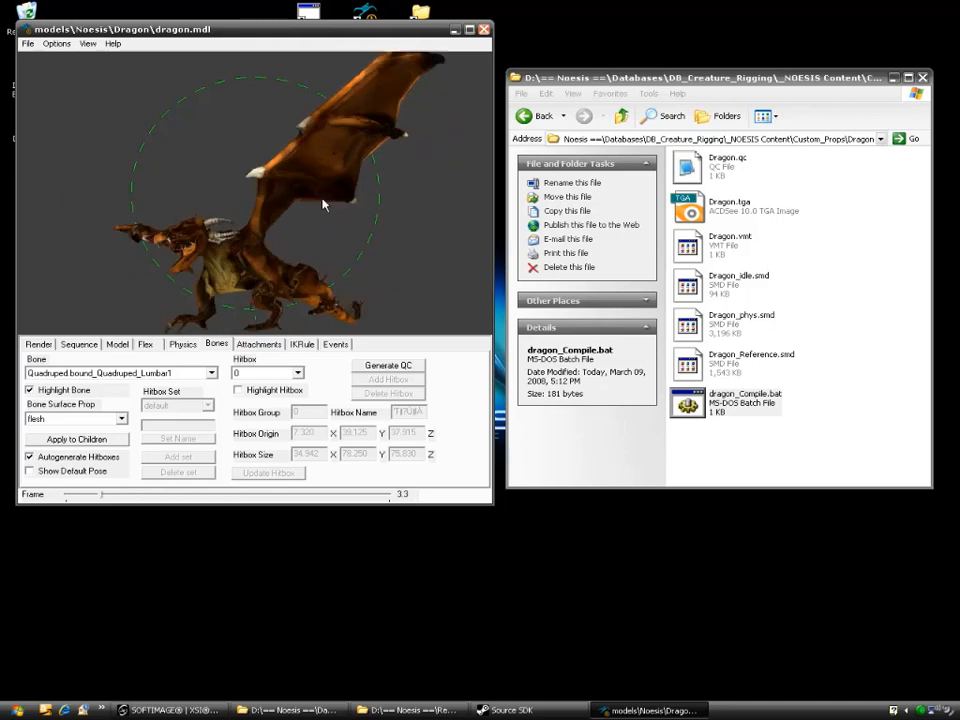
Go through the bone list of the refreshed dragon model to examine its bones
click(91, 374)
click(72, 256)
scroll(97, 377, up, 20)
scroll(97, 377, up, 4)
scroll(97, 377, down, 20)
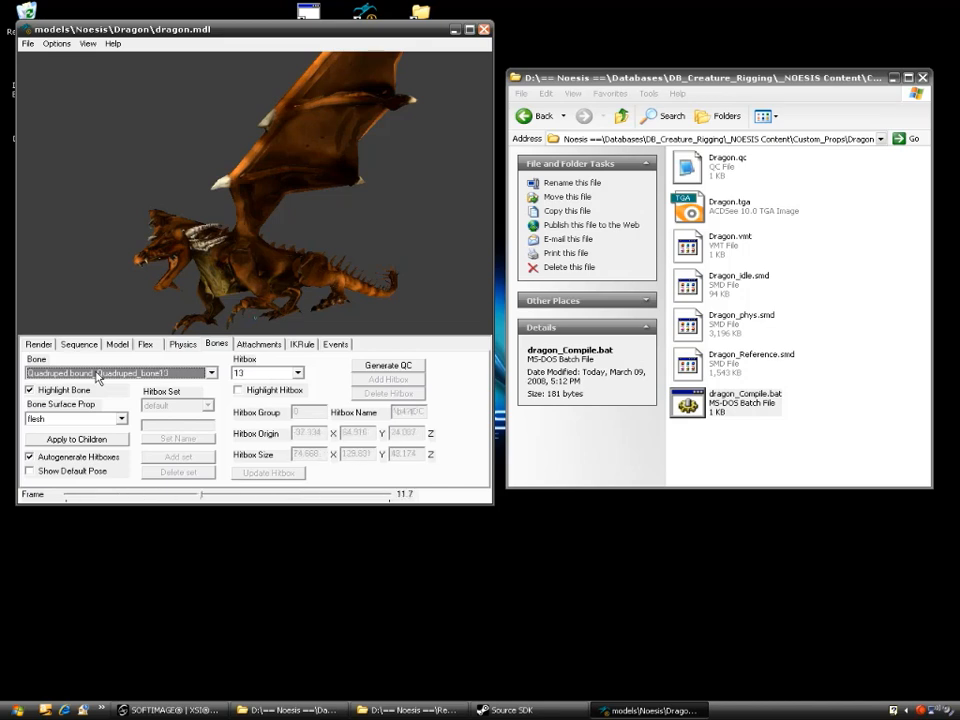
click(294, 619)
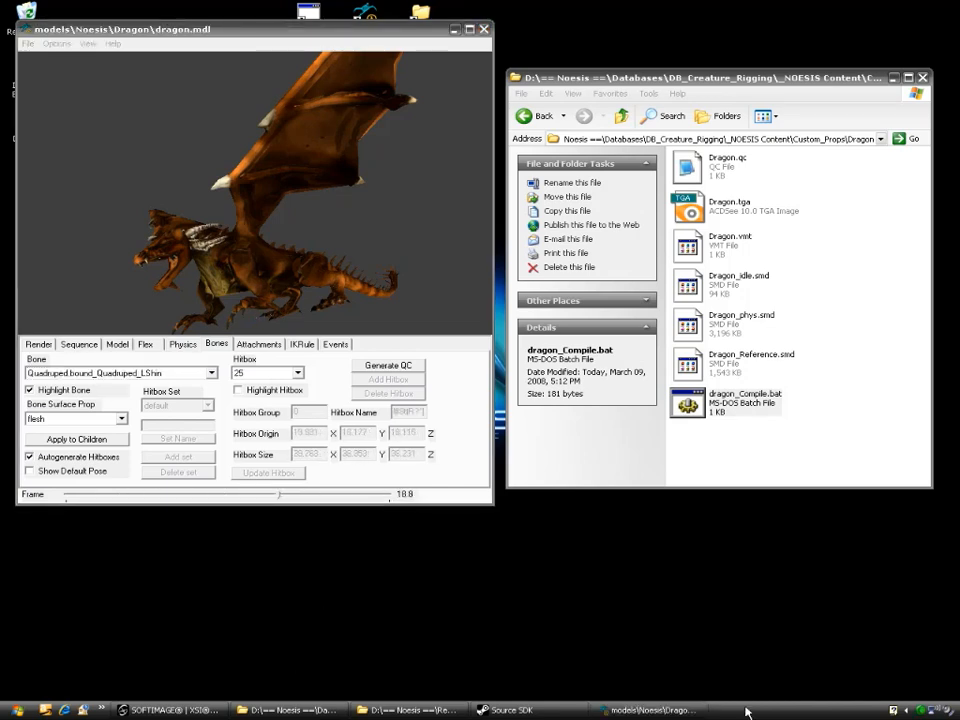
Switch to XSI, clear the selection, and create a null named Shadow_Rig
click(212, 710)
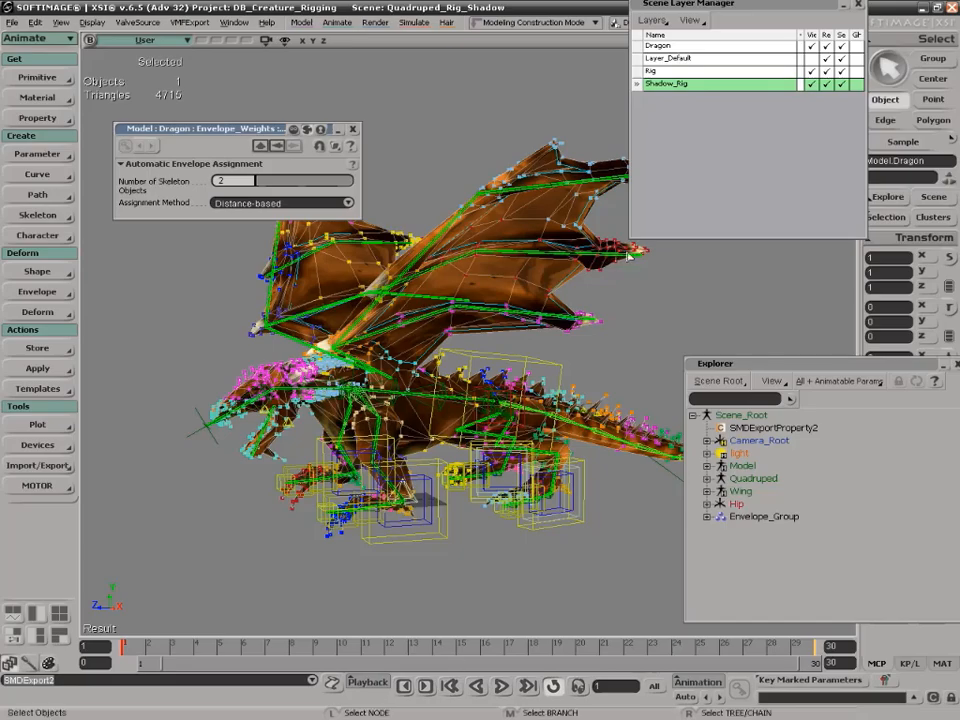
click(418, 101)
drag(207, 128, 210, 84)
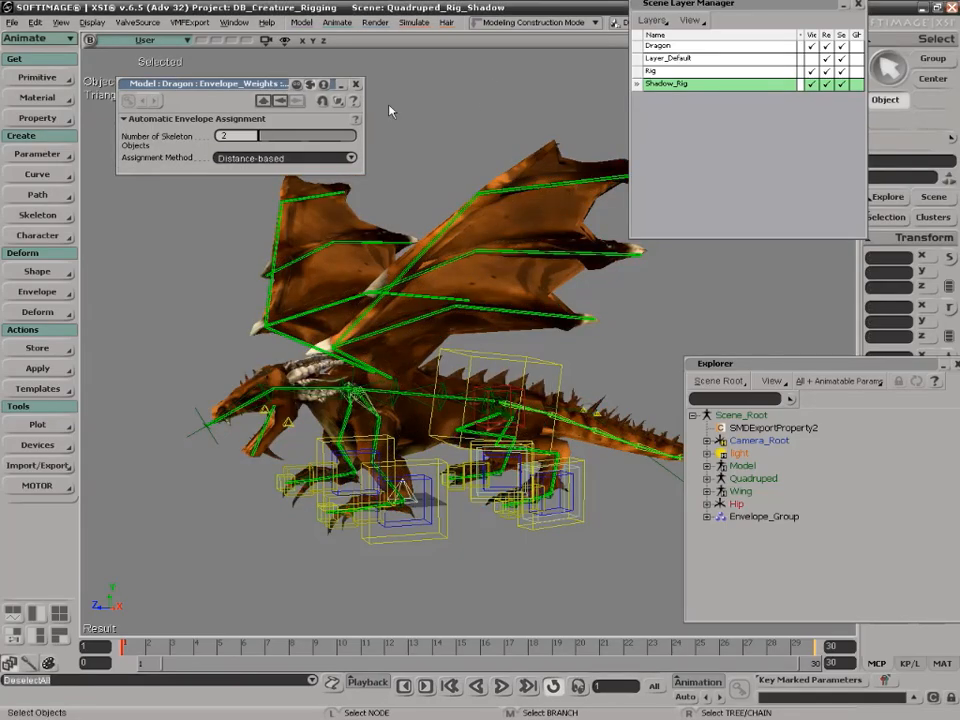
click(37, 78)
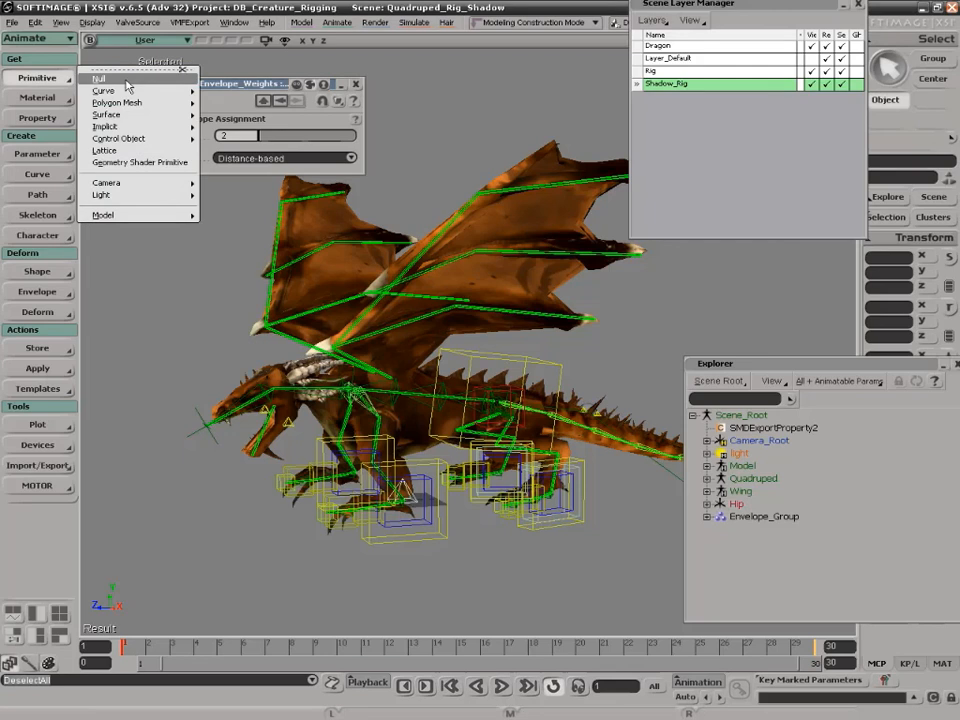
click(126, 80)
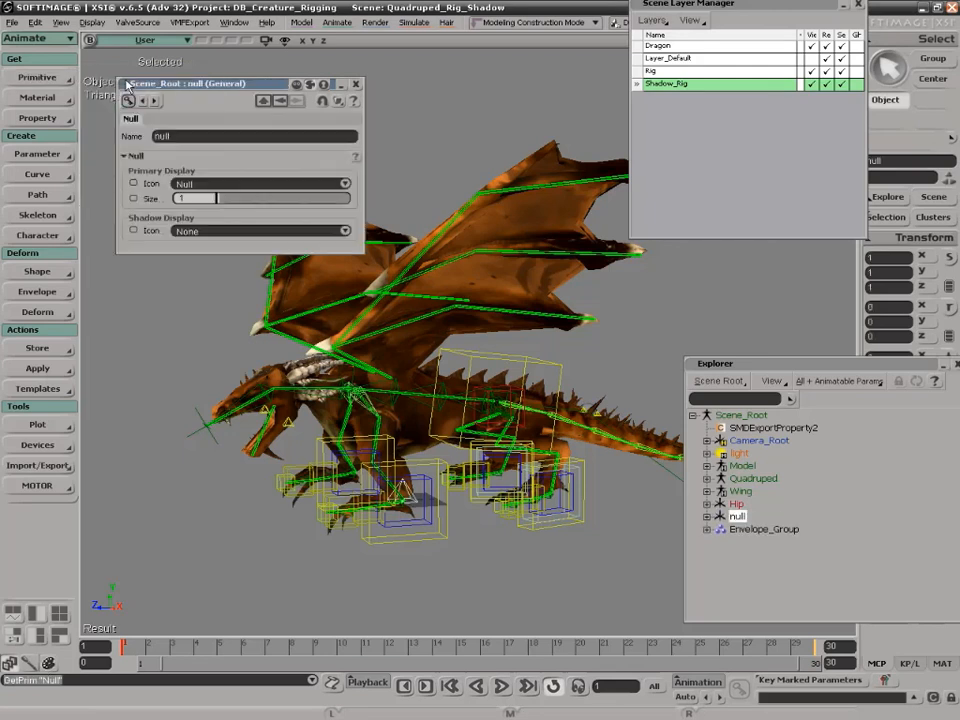
double_click(738, 517)
text(R)
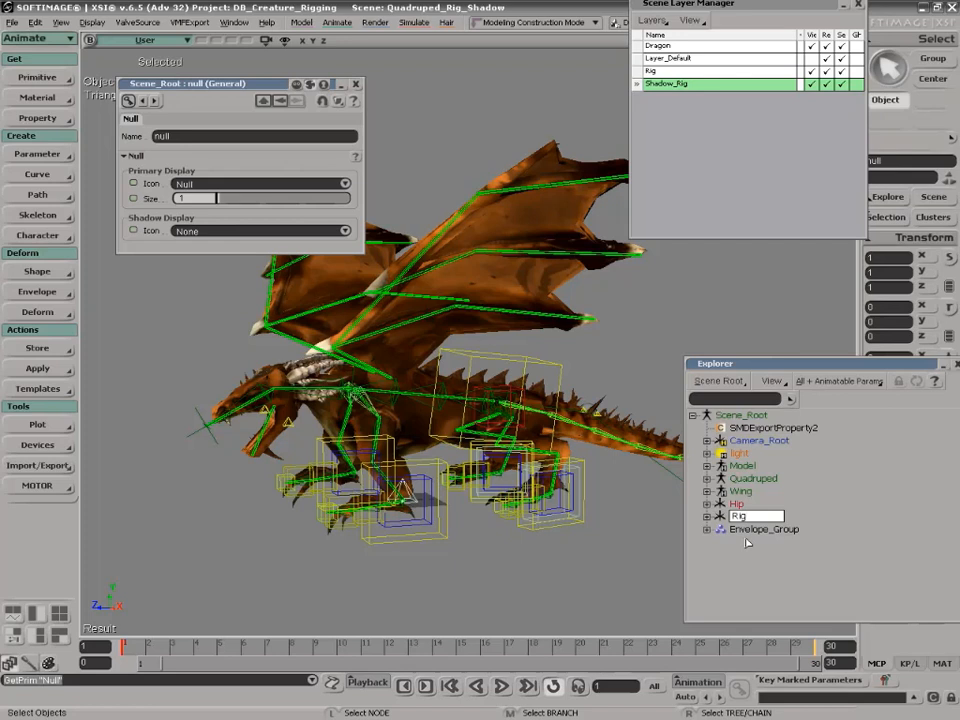
text(ig)
key(Home)
text(Shadow_)
key(Return)
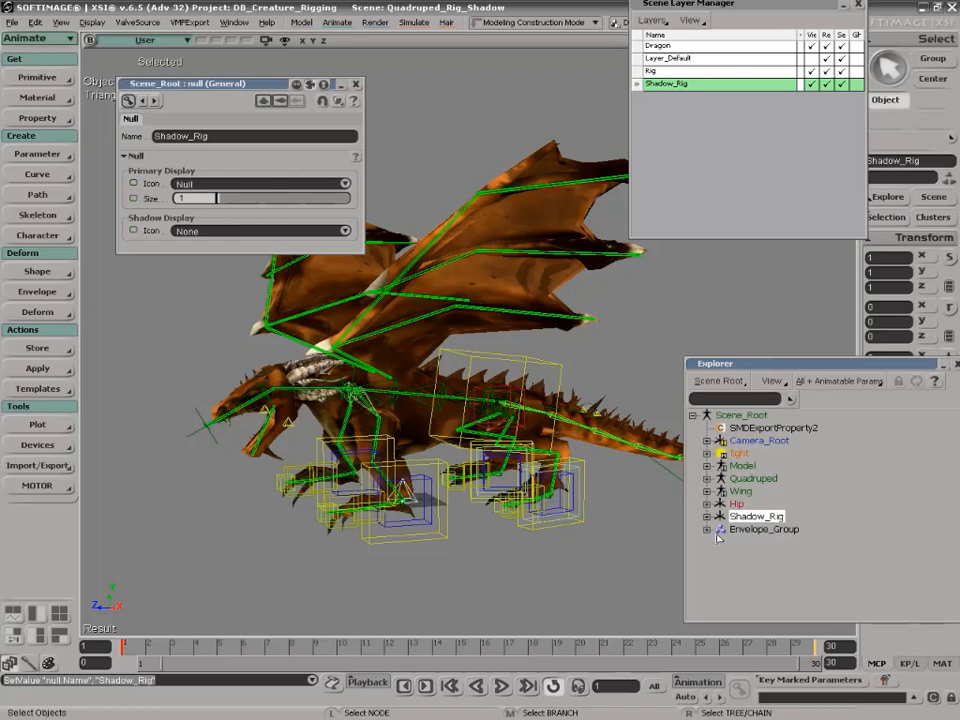
Select all members of Envelope_Group and parent them under the Shadow_Rig null
right_click(759, 531)
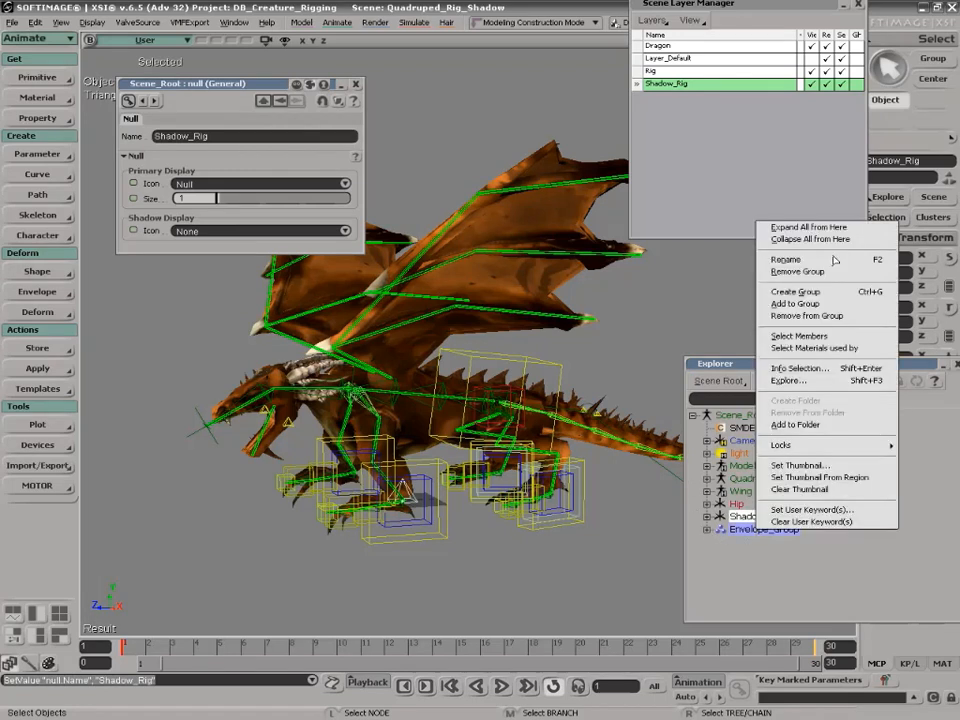
click(819, 338)
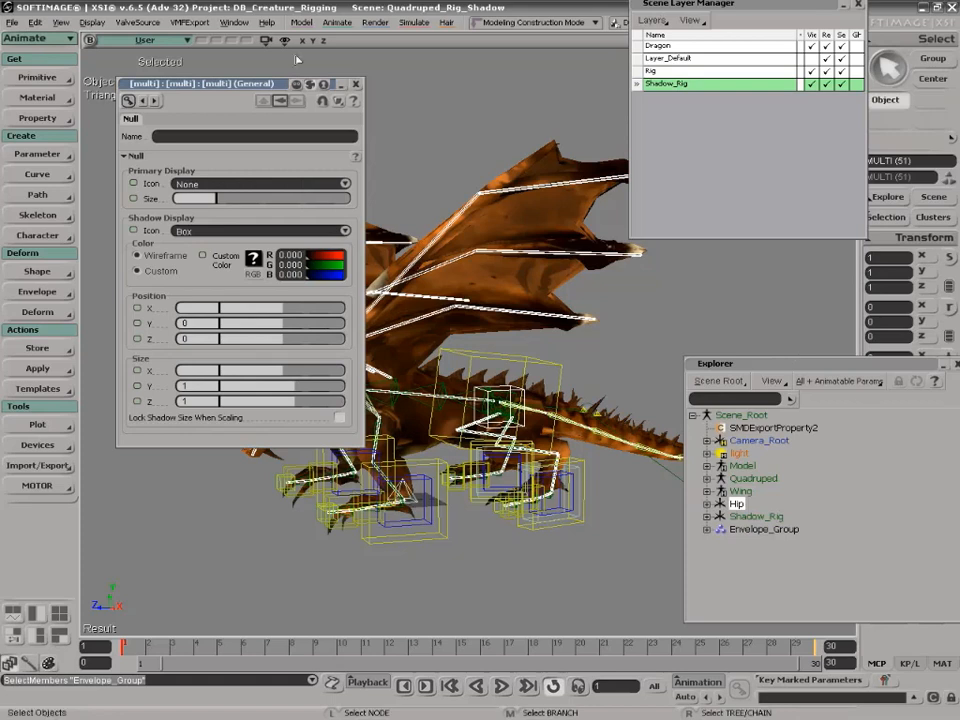
click(357, 86)
key(s)
right_drag(582, 368, 632, 364)
drag(910, 371, 715, 342)
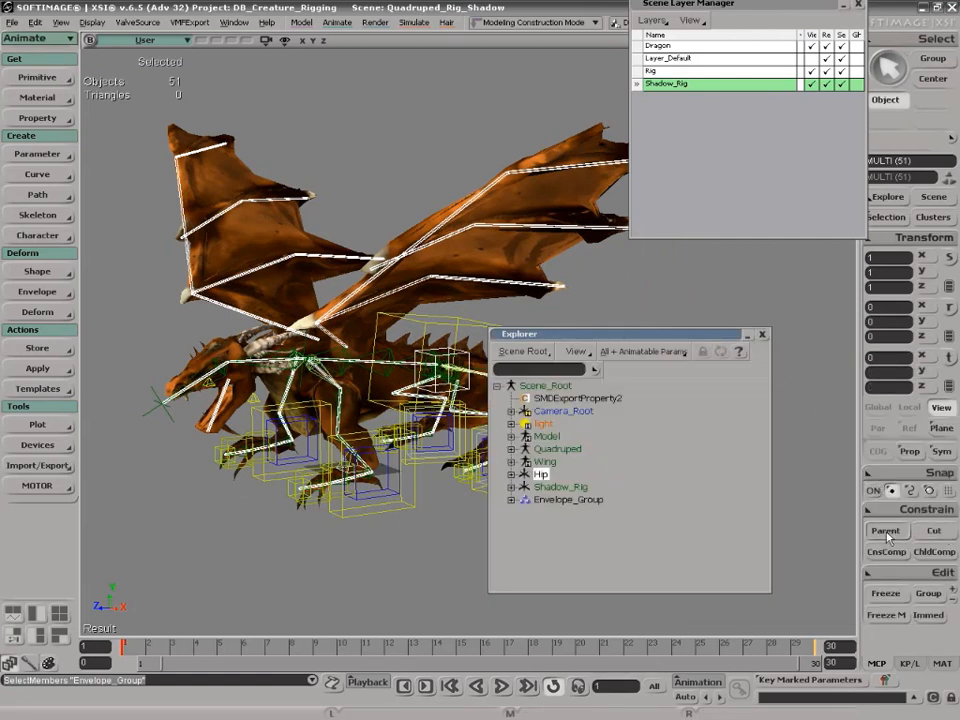
click(884, 531)
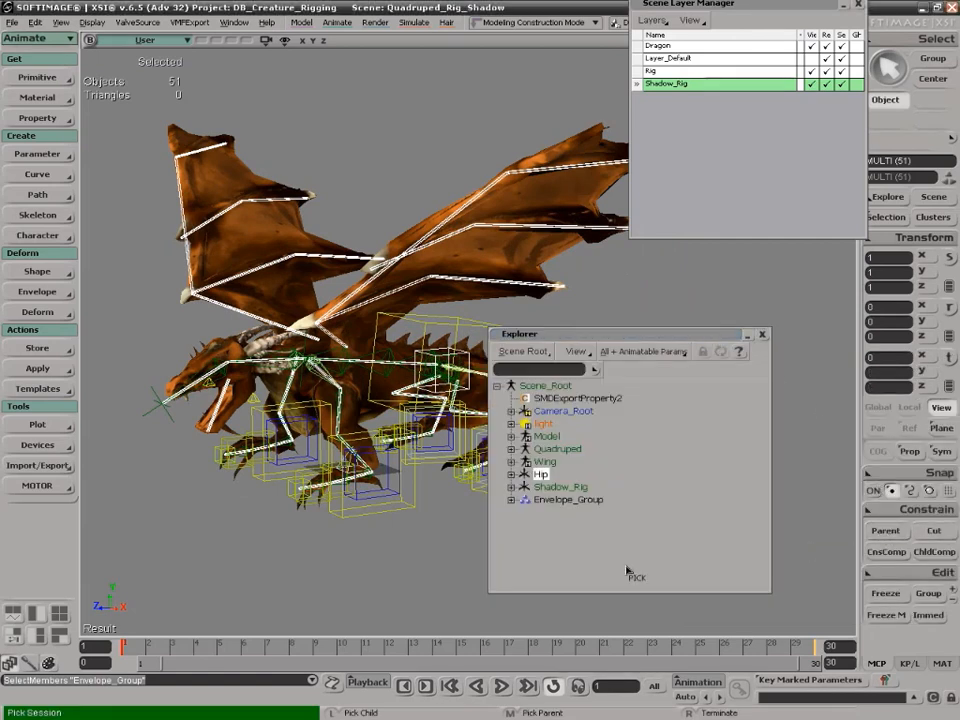
click(555, 488)
right_click(416, 567)
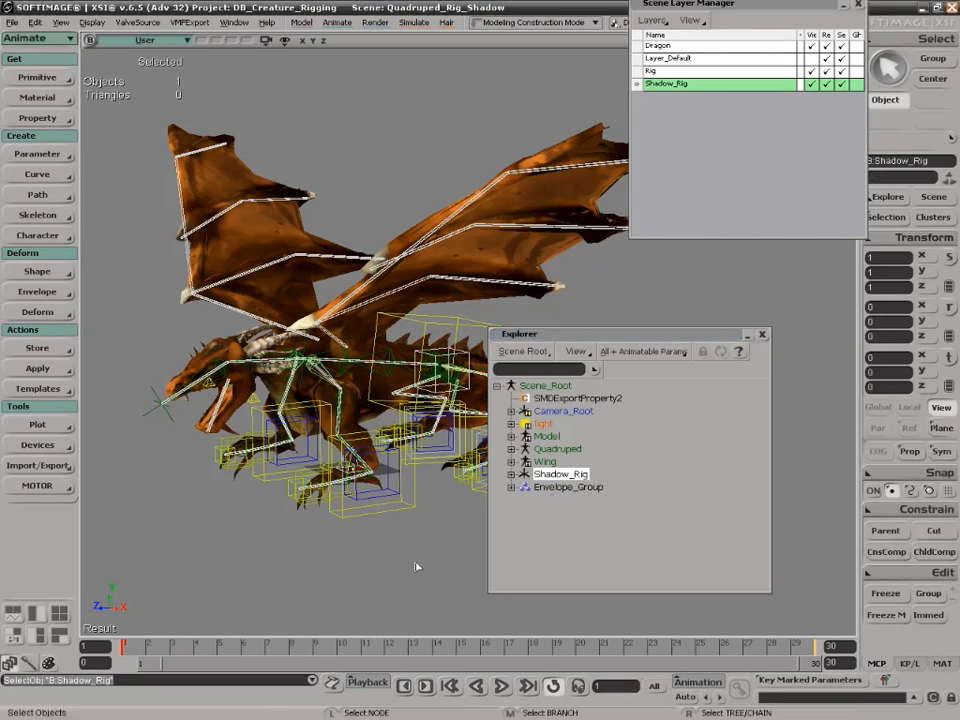
Branch-select Shadow_Rig and examine its hierarchy in the schematic with the Constraint Links display toggled
click(437, 551)
middle_click(558, 478)
key(s)
right_drag(440, 508, 396, 484)
key(9)
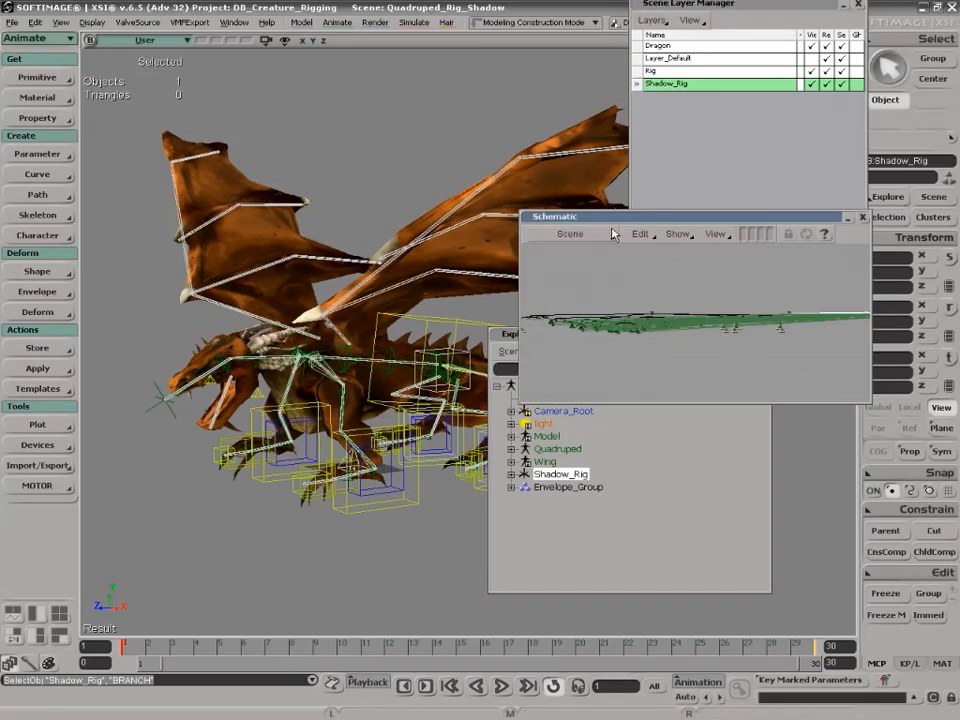
click(706, 235)
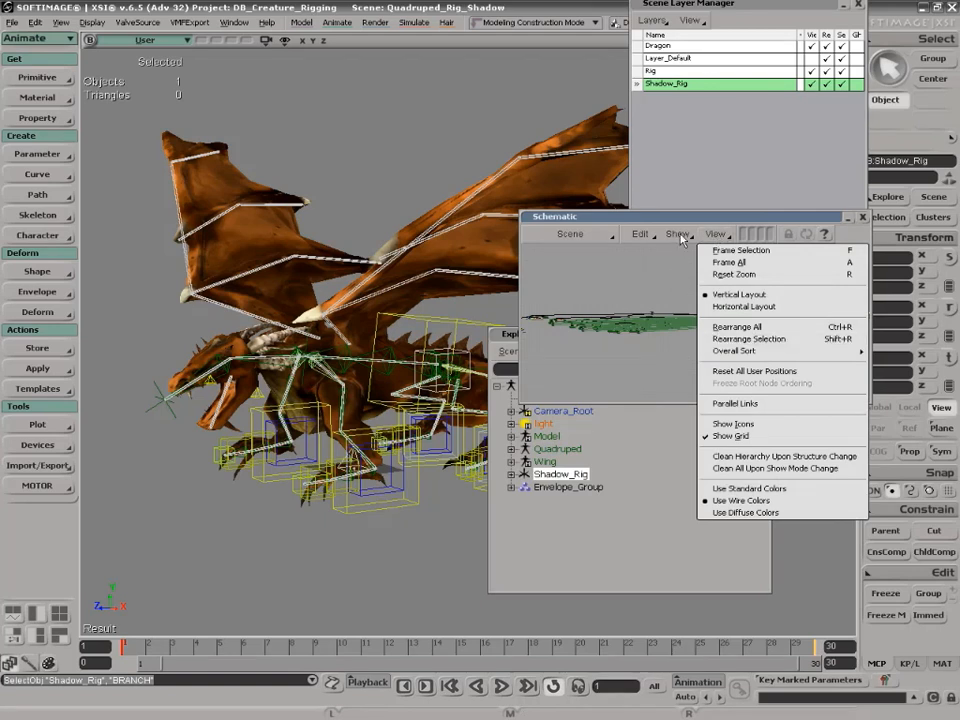
click(678, 234)
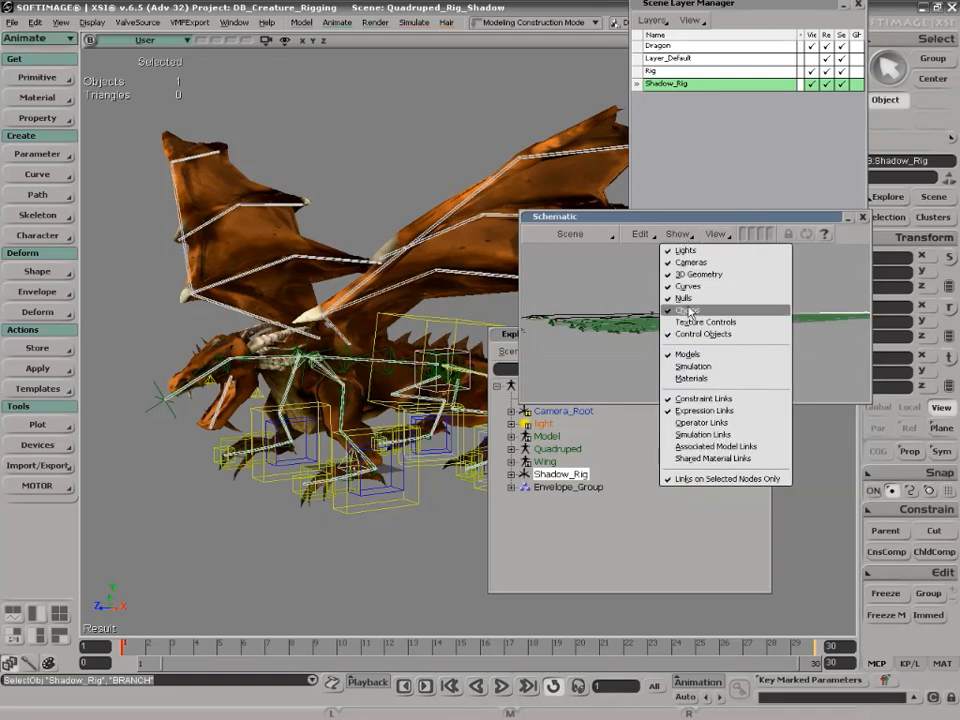
click(731, 399)
key(f)
key(shift+z)
shift+drag(669, 311, 773, 315)
Clear the selection and export the dragon again to Dragon_Reference.smd with the Model (.SMD) file type
click(330, 96)
click(135, 25)
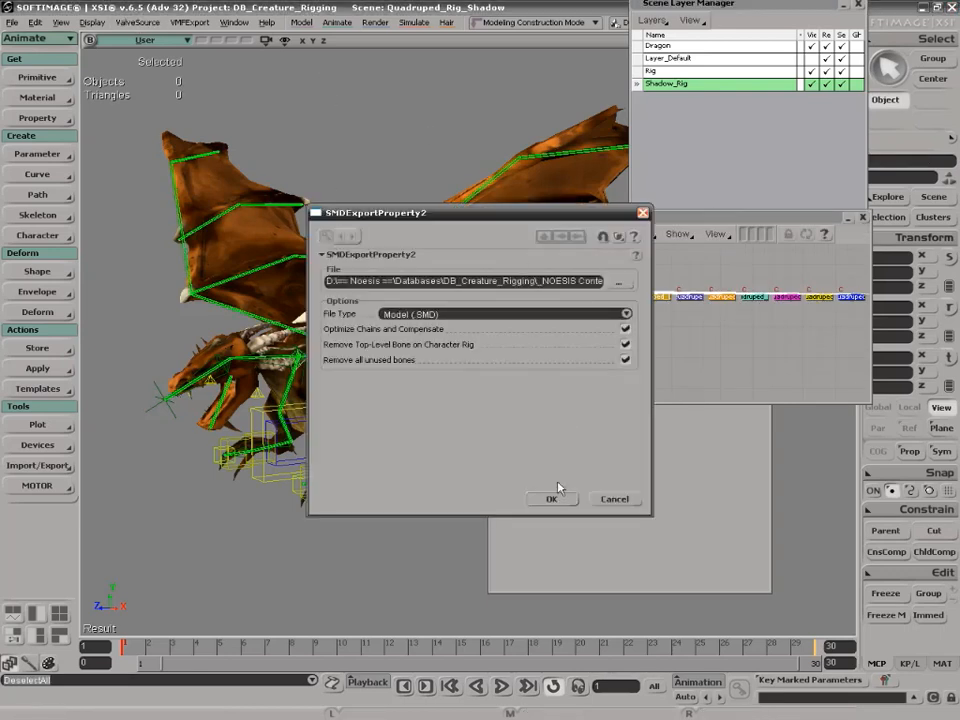
click(553, 497)
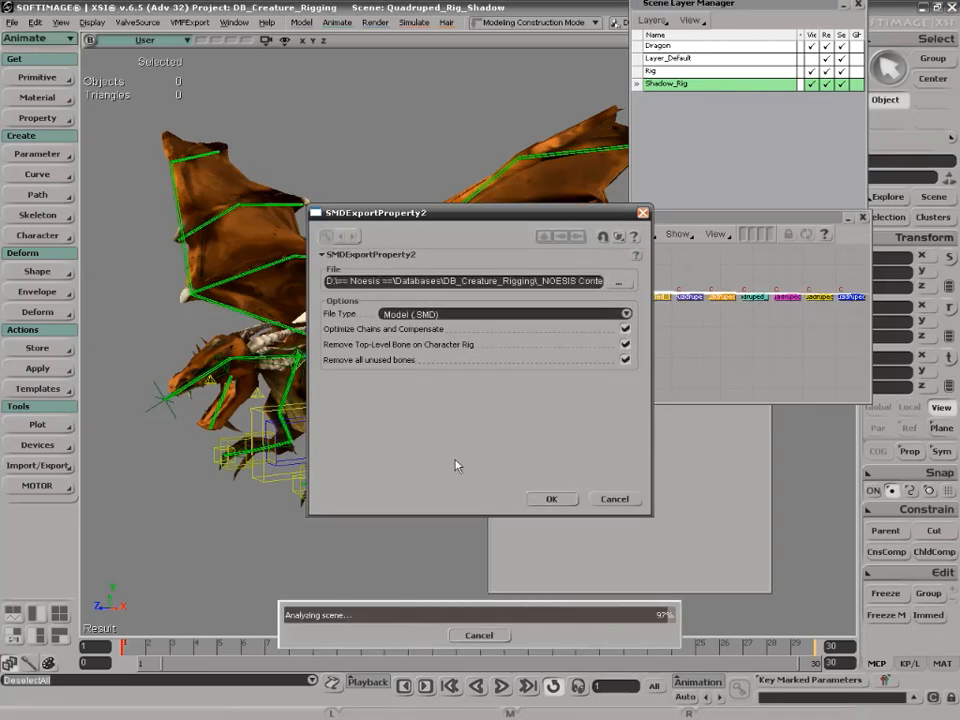
Export the rig as Skeletal Animation (.SMD), replacing the existing Dragon_idle.smd
click(135, 22)
click(160, 38)
click(557, 315)
click(553, 336)
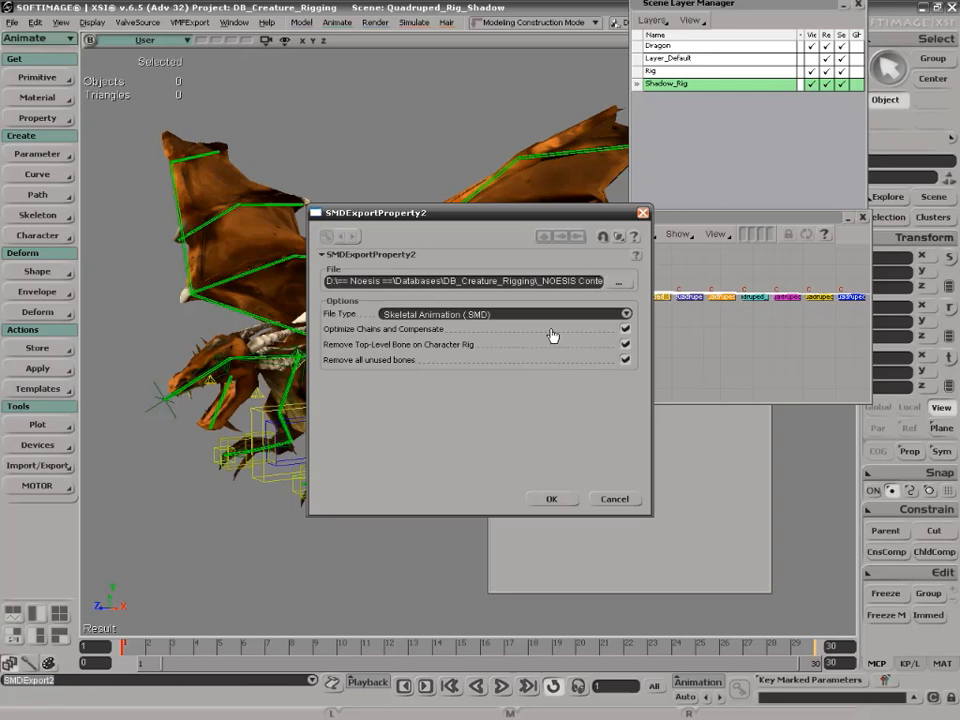
click(620, 281)
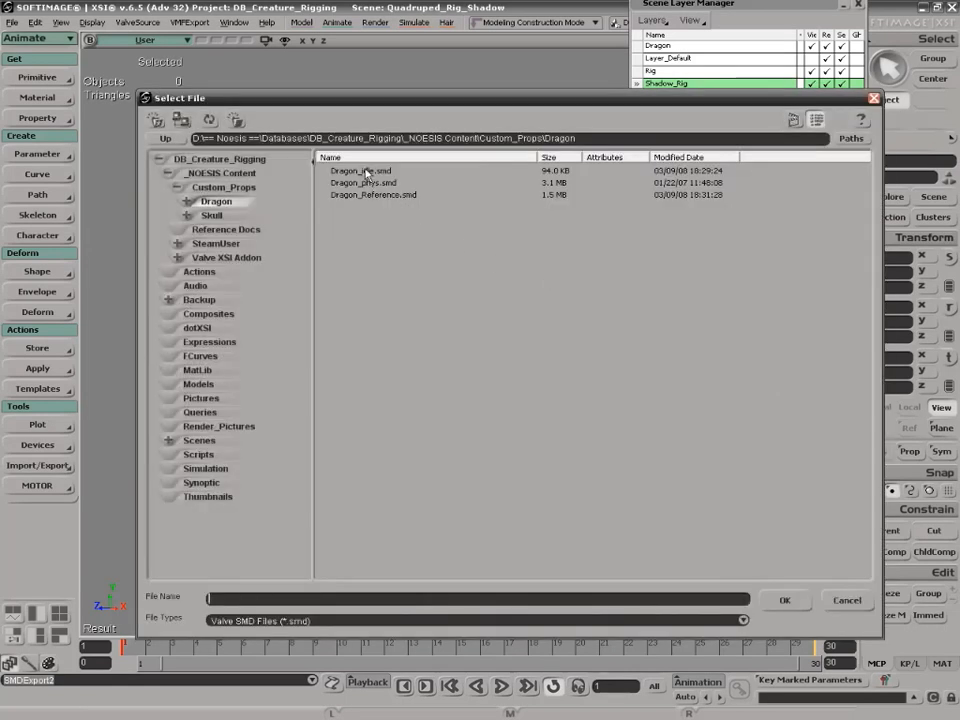
double_click(366, 173)
click(474, 389)
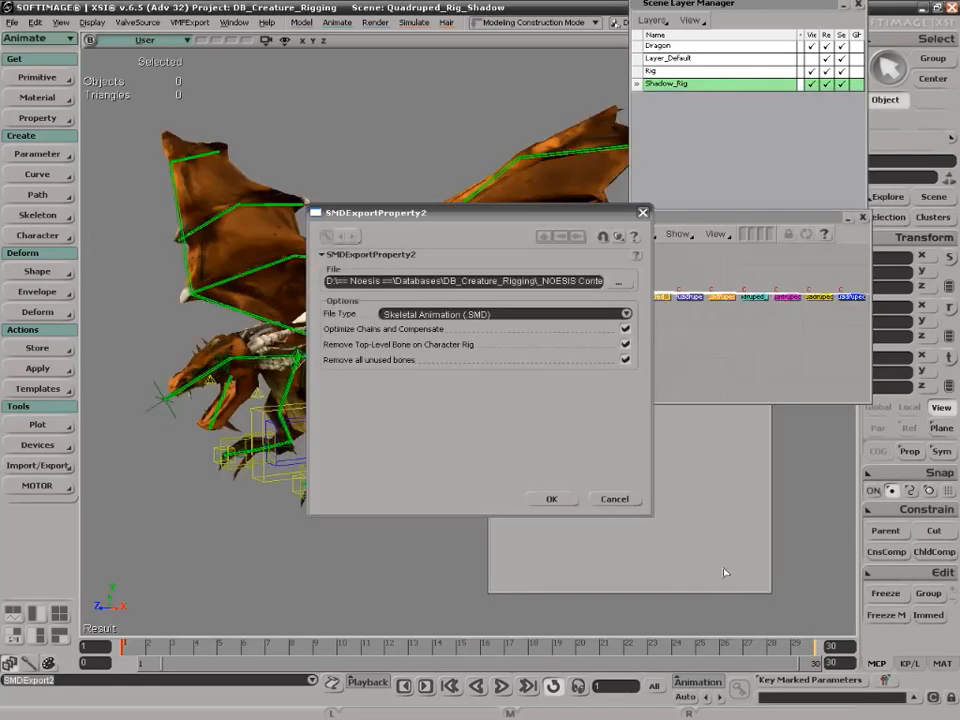
click(551, 499)
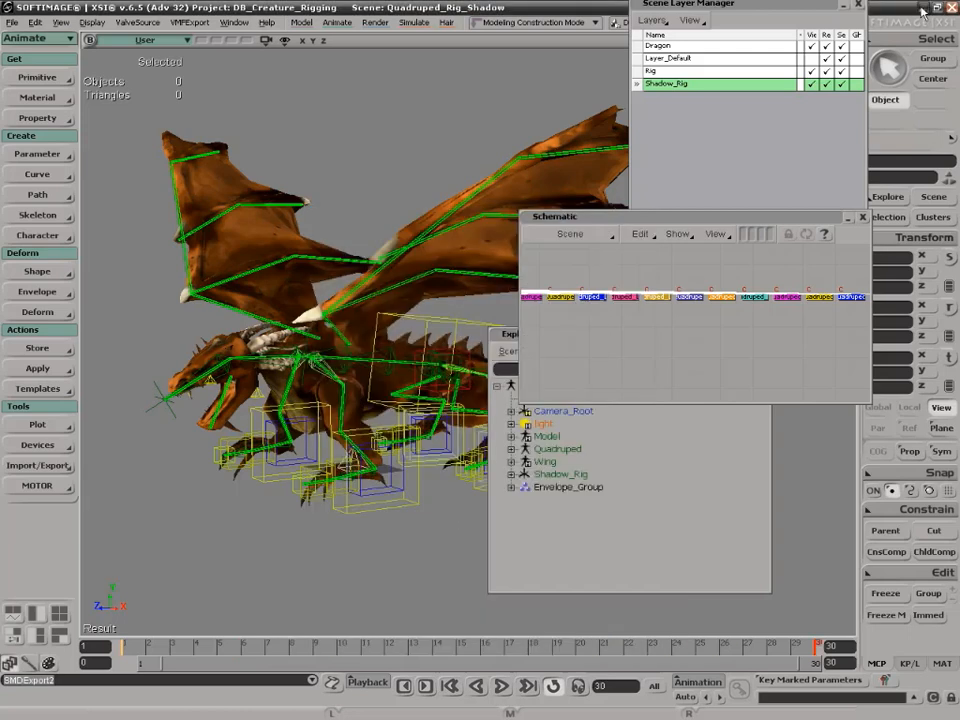
Minimize XSI and run dragon_Compile.bat to recompile the dragon from the new exports
click(923, 9)
click(848, 383)
double_click(690, 405)
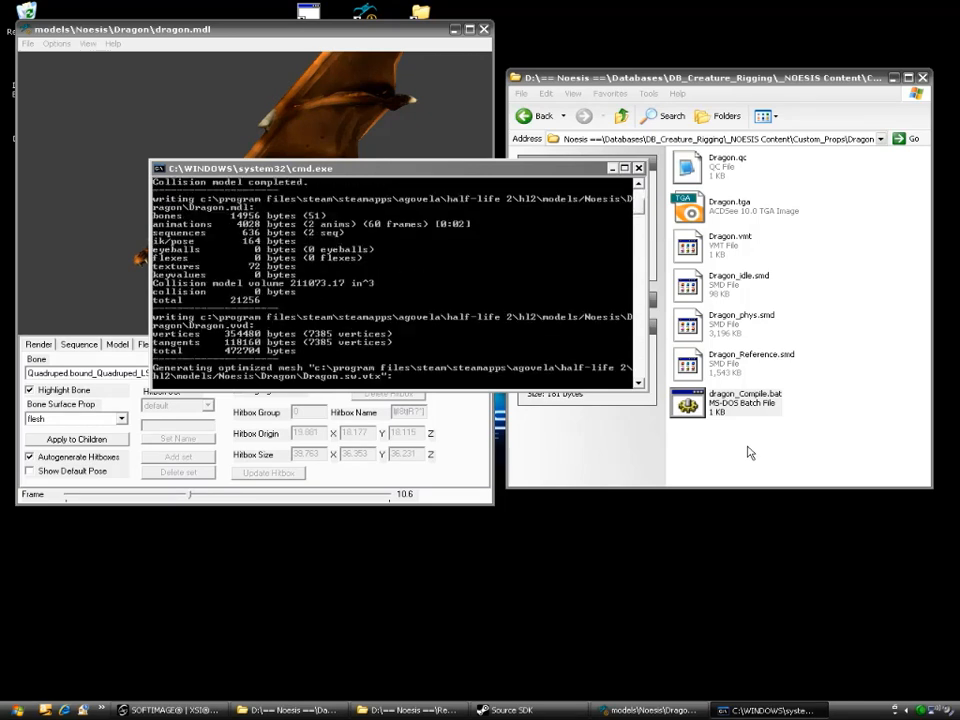
Return to XSI, close the Explorer, move the schematic aside, and hide the Shadow_Rig layer in the viewport
click(275, 710)
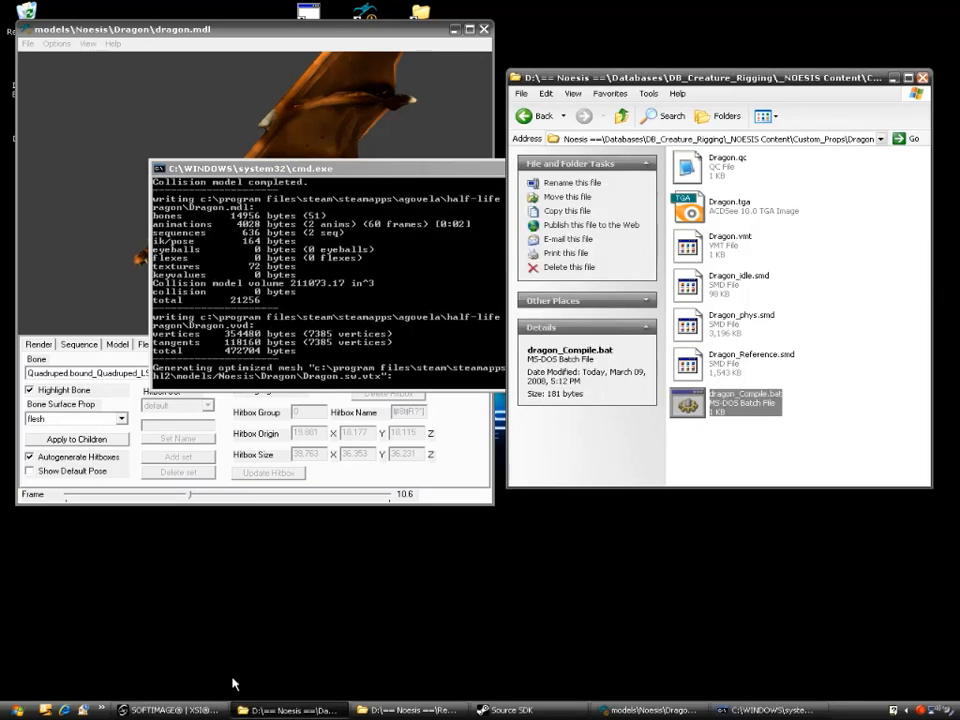
click(202, 711)
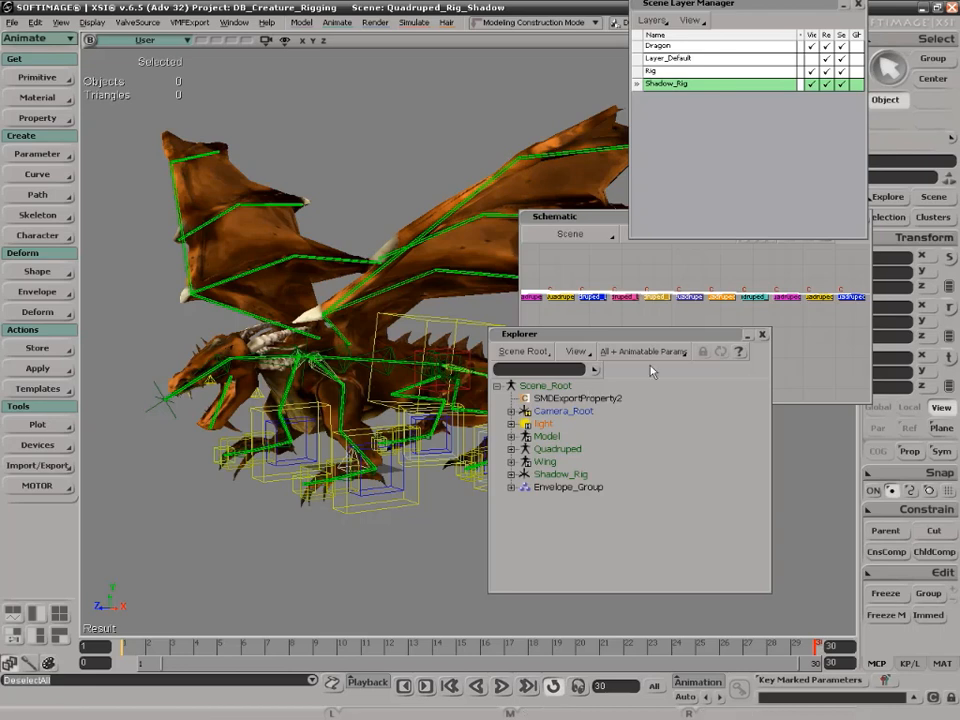
click(762, 335)
click(605, 222)
drag(605, 222, 747, 226)
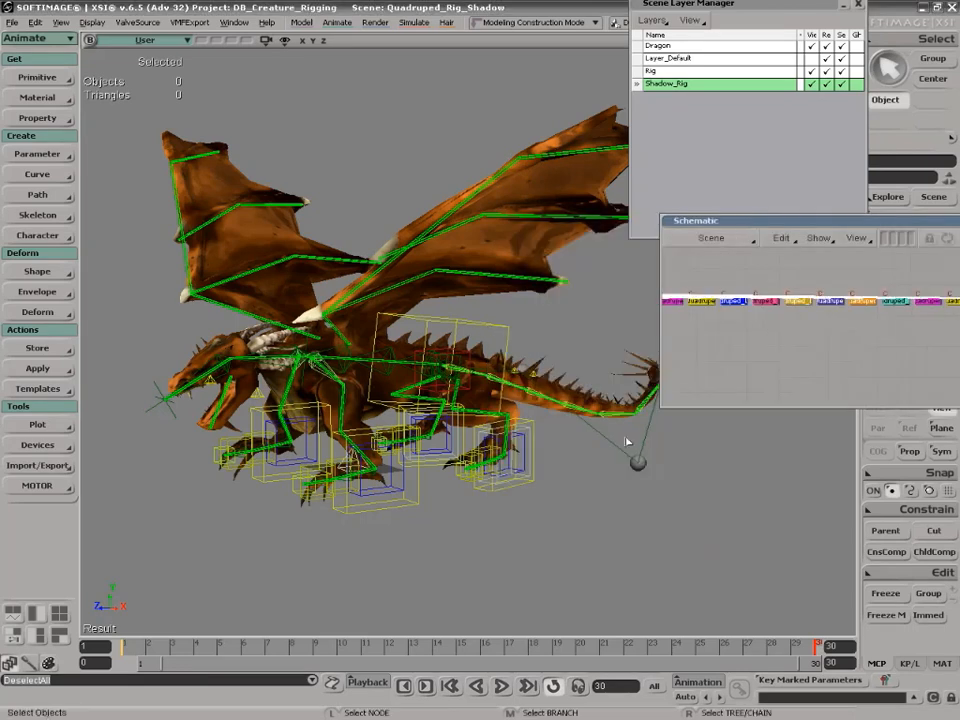
click(830, 40)
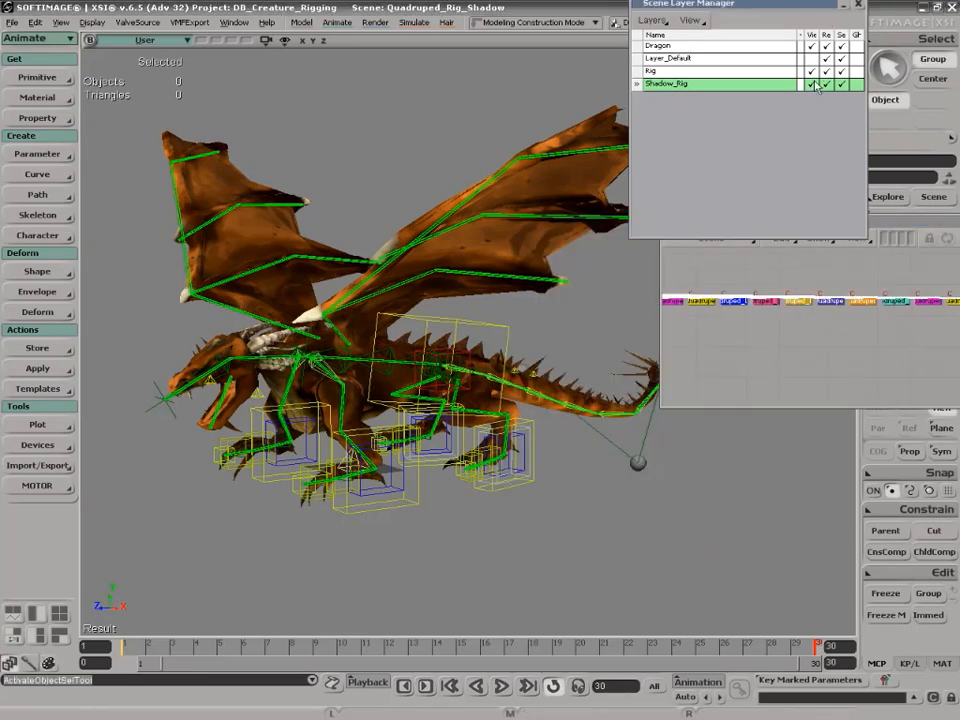
click(811, 84)
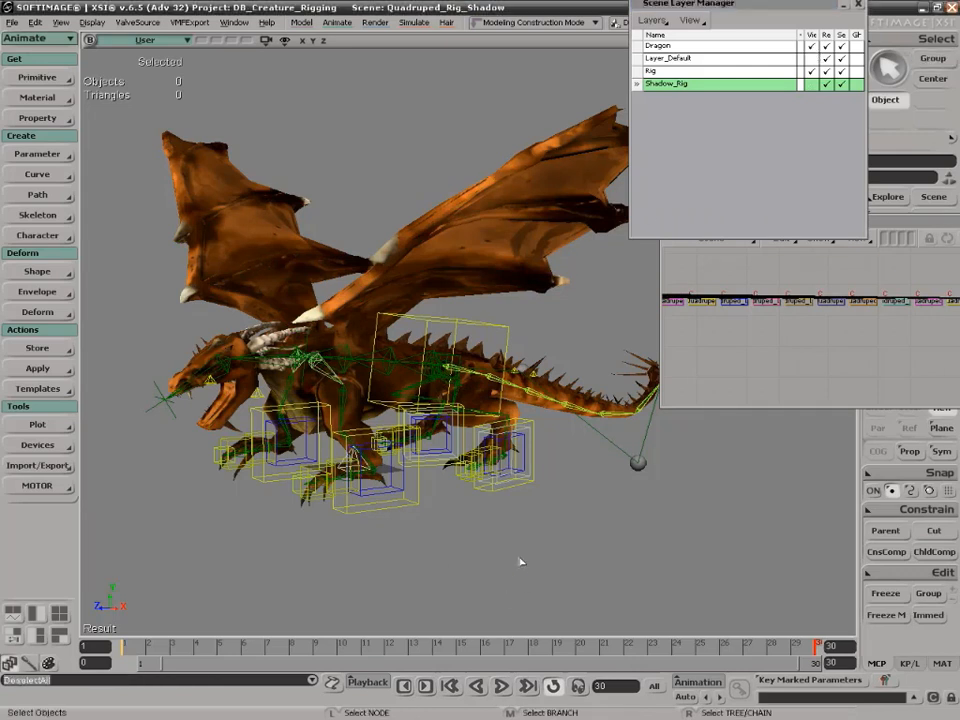
Select the upper body control box of the rig and activate the Translate tool
click(505, 312)
key(s)
mouse_move(550, 376)
right_down()
mouse_move(518, 386)
mouse_move(548, 392)
right_up()
key(v)
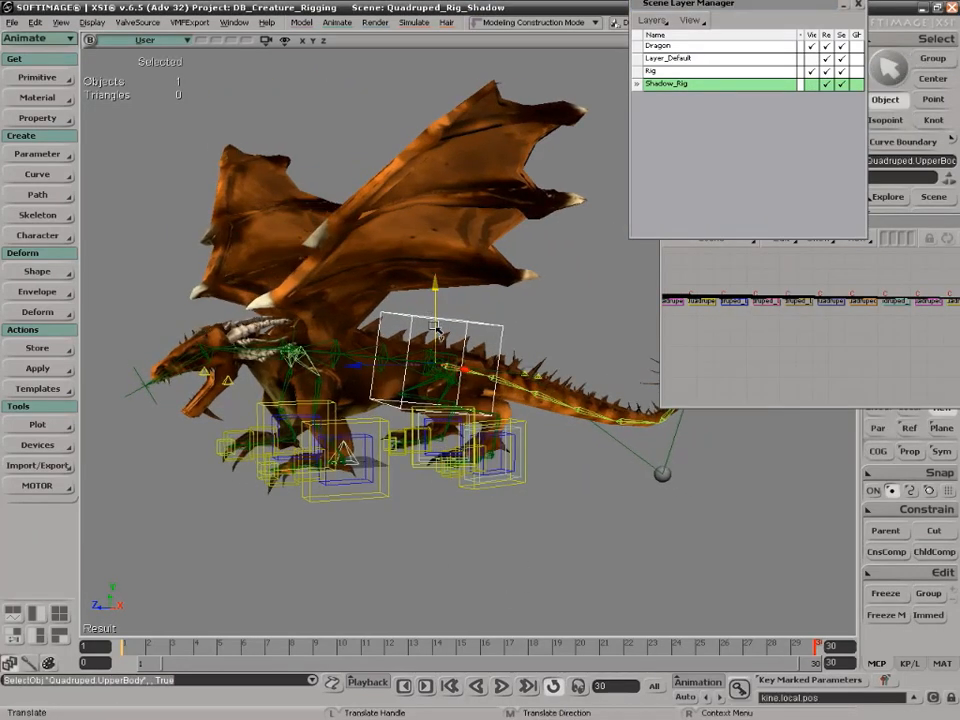
Save the current scene
click(11, 22)
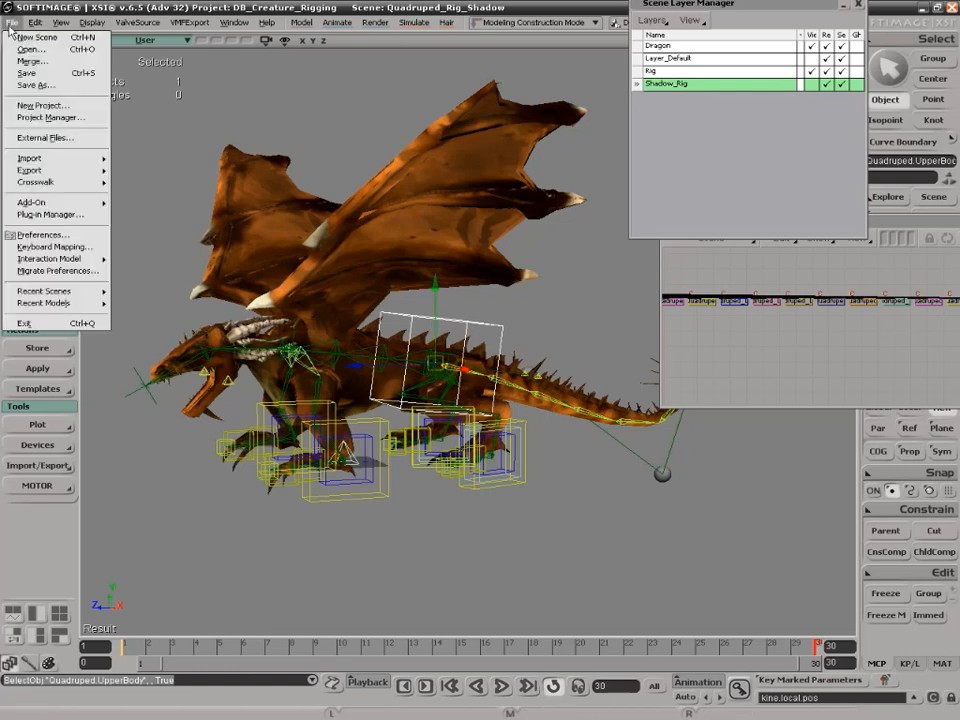
click(47, 75)
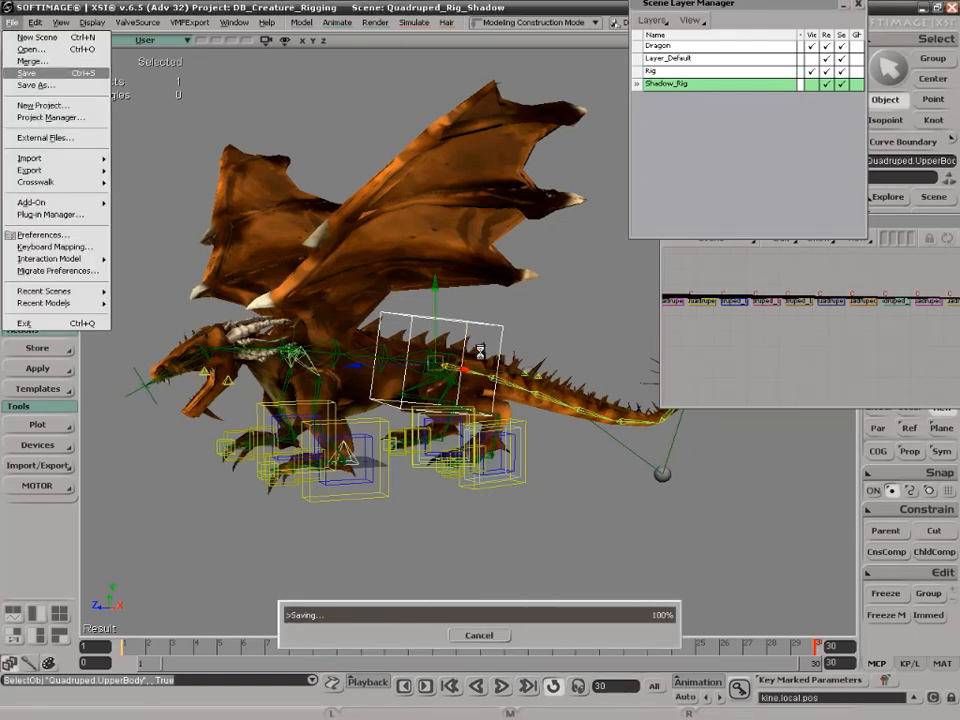
Lower the rig's upper body control box and show the Shadow_Rig layer, hiding and restoring the Rig layer for comparison
drag(437, 295, 421, 313)
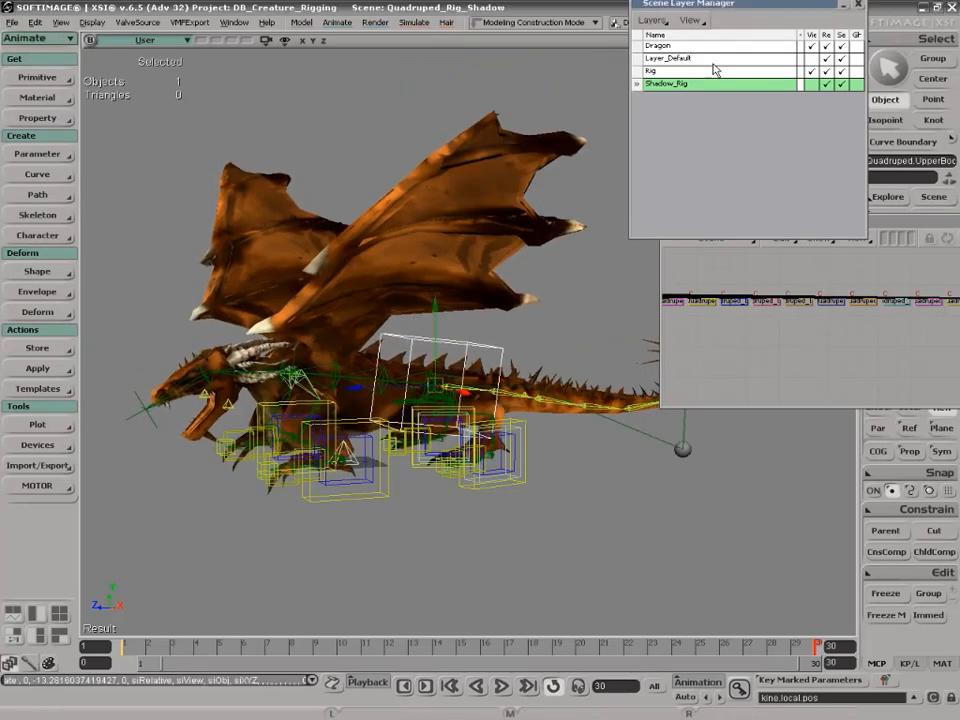
click(811, 71)
click(811, 84)
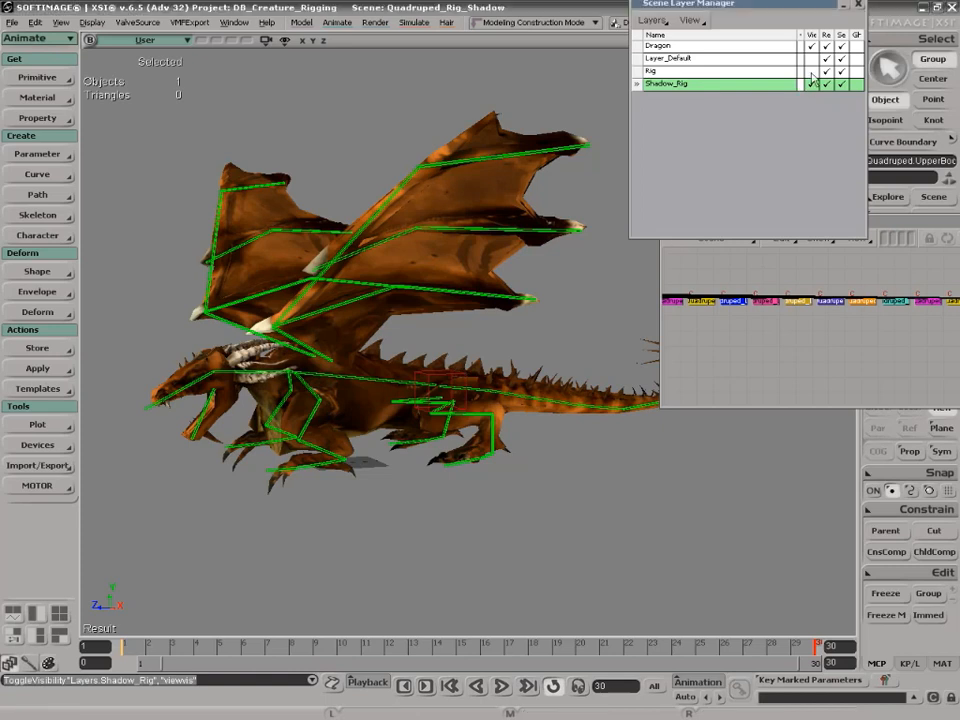
click(811, 71)
Select the upper body control box again, try lowering it further, and undo the translation
click(454, 341)
key(v)
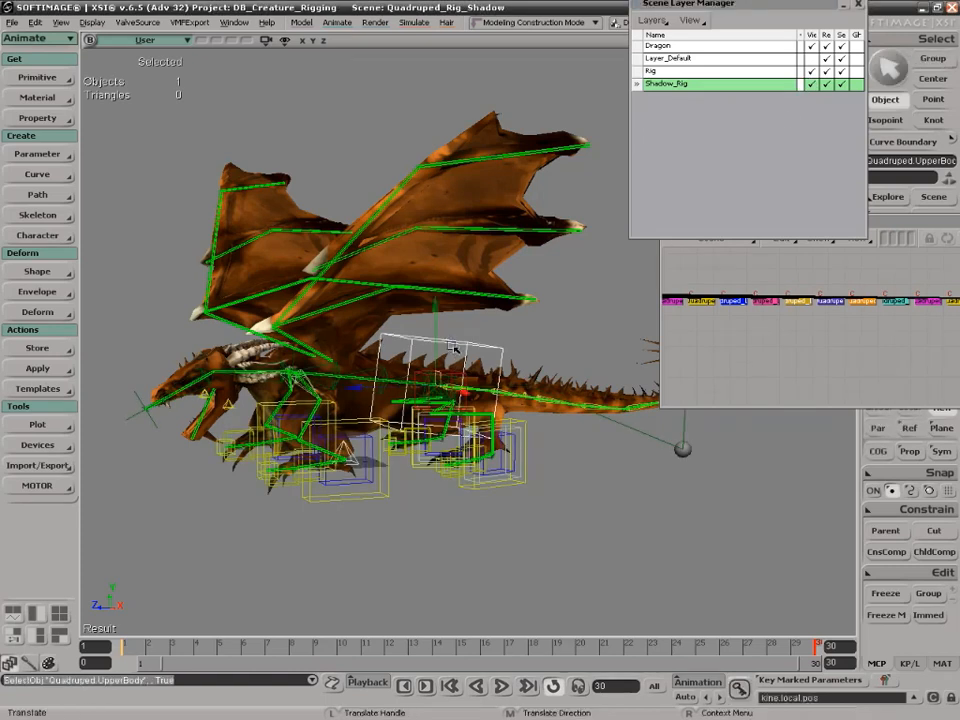
drag(445, 316, 431, 339)
key(ctrl+z)
key(s)
right_drag(421, 440, 373, 374)
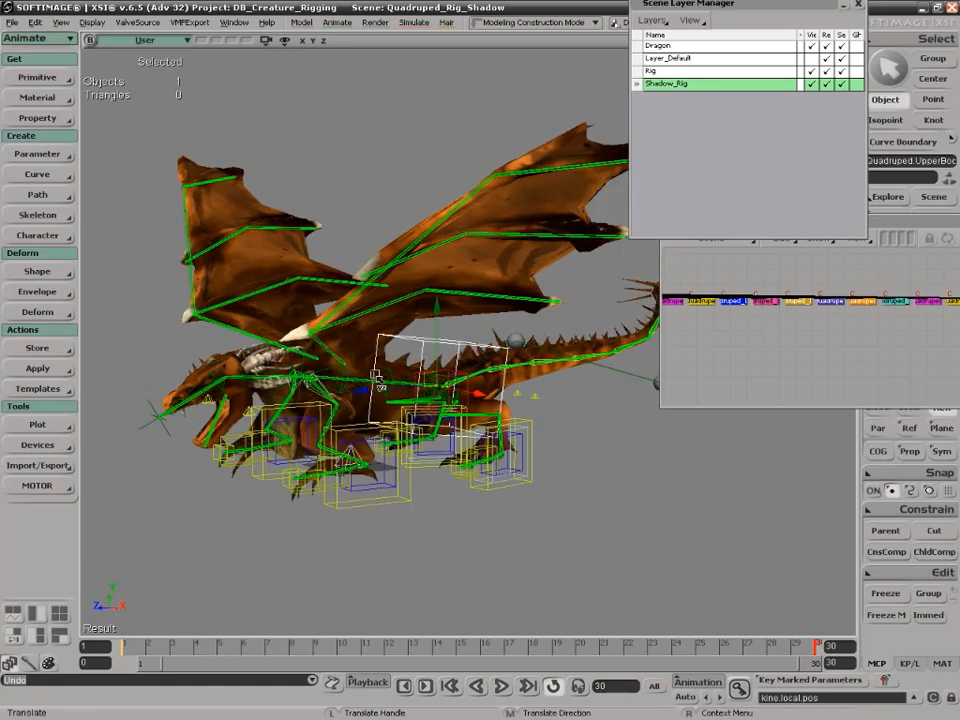
Try rotating the LeftRoll foot control and undo the rotation
key(space)
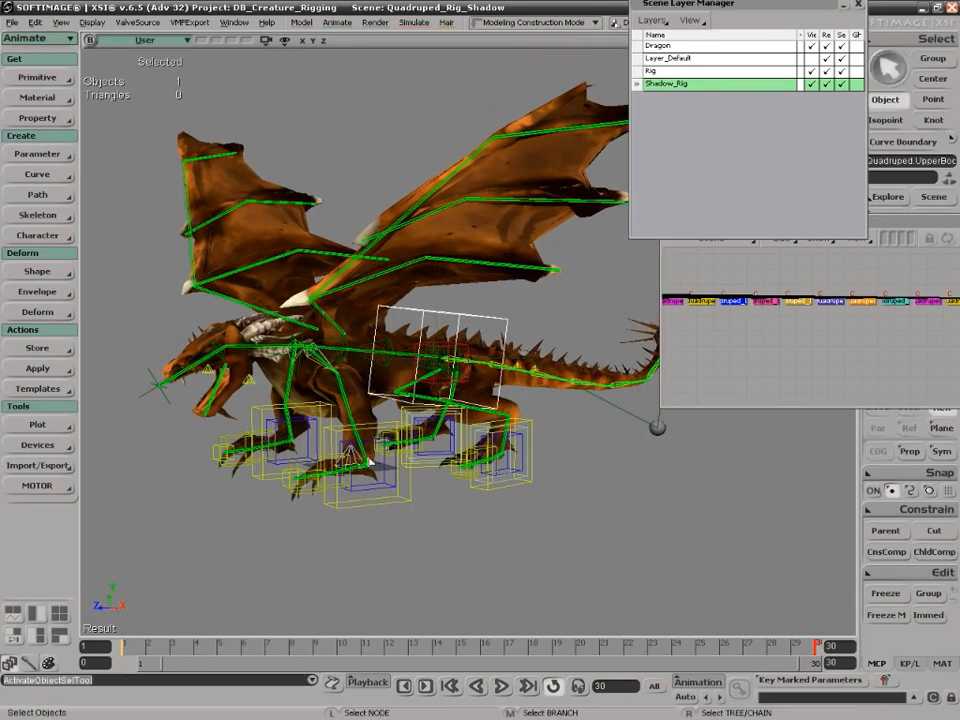
click(349, 446)
key(c)
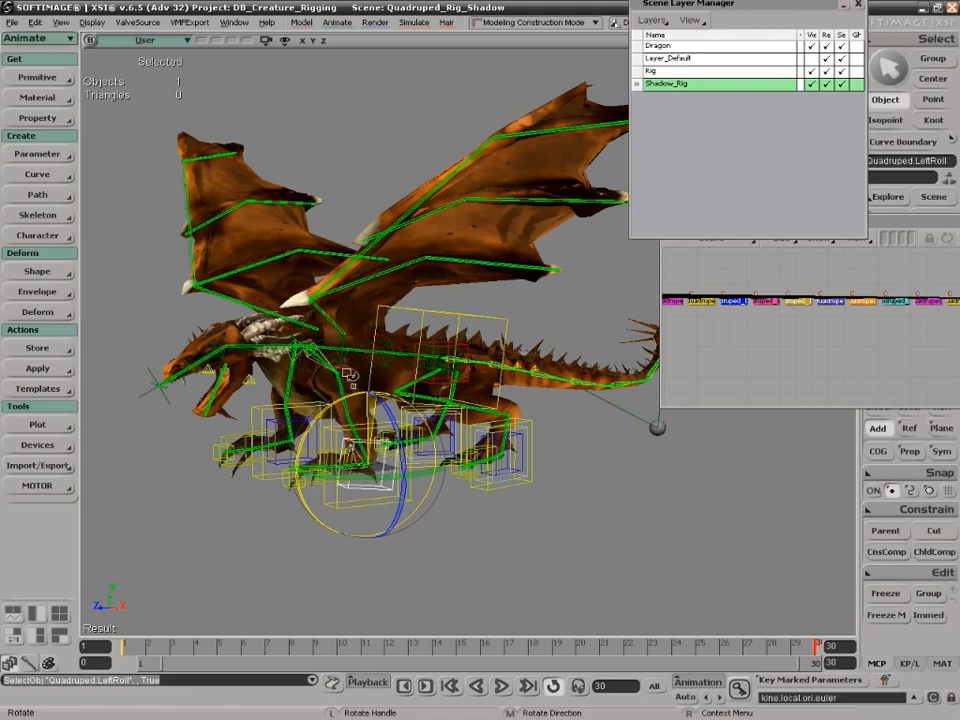
drag(343, 398, 347, 402)
key(ctrl+z)
Examine from the front and side how the rig and shadow bones follow the dragon's legs and wings
key(s)
right_drag(350, 405, 500, 368)
key(space)
click(486, 341)
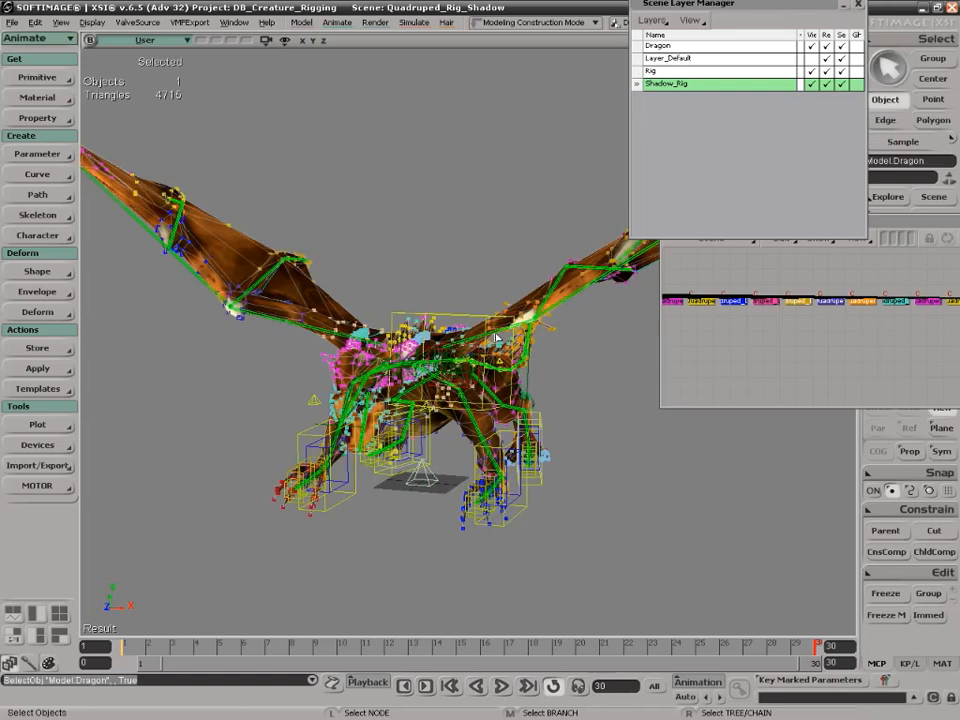
click(480, 340)
click(568, 375)
key(s)
right_drag(598, 420, 413, 382)
key(s)
middle_drag(467, 279, 399, 409)
drag(399, 409, 534, 327)
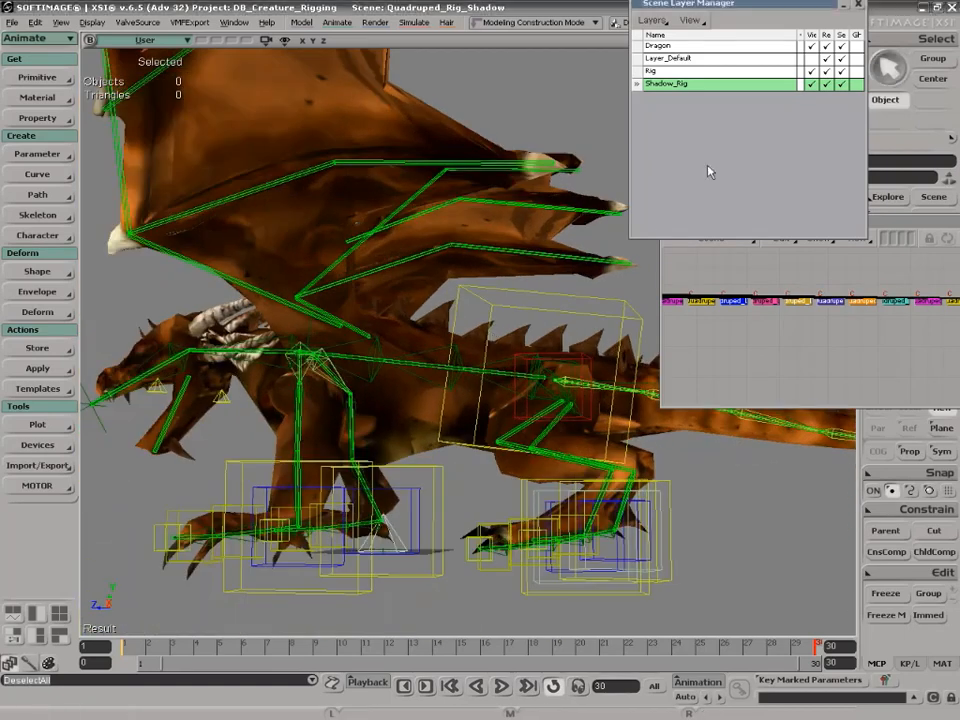
key(s)
right_drag(270, 306, 228, 168)
click(811, 85)
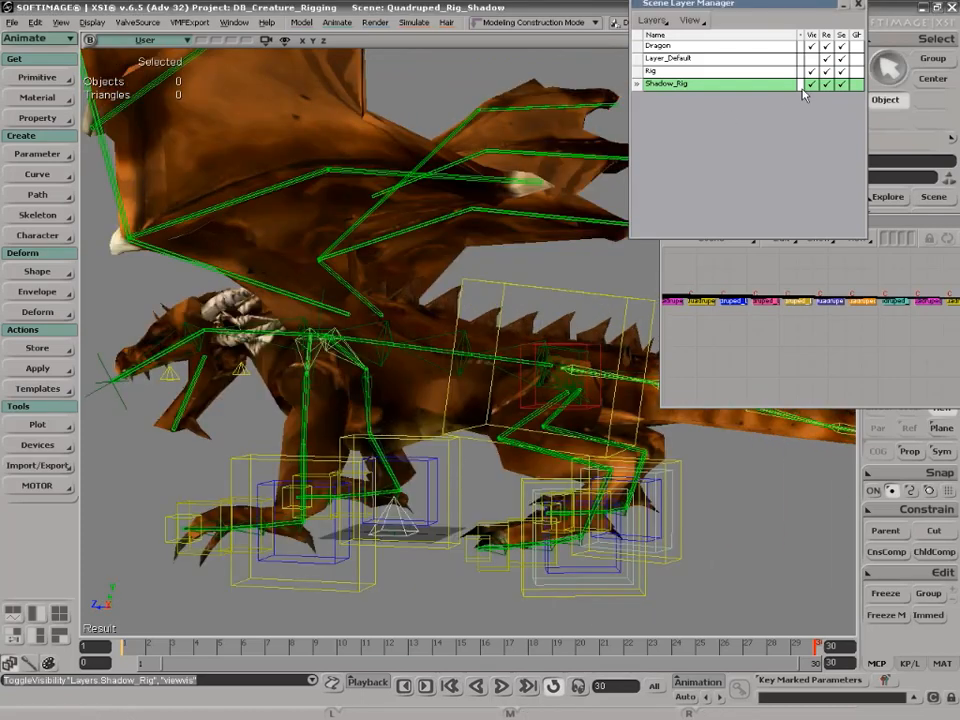
Open a schematic view, frame the Lumbar3 bone in it, and select the root7 and root10 wing branches beneath it
click(301, 305)
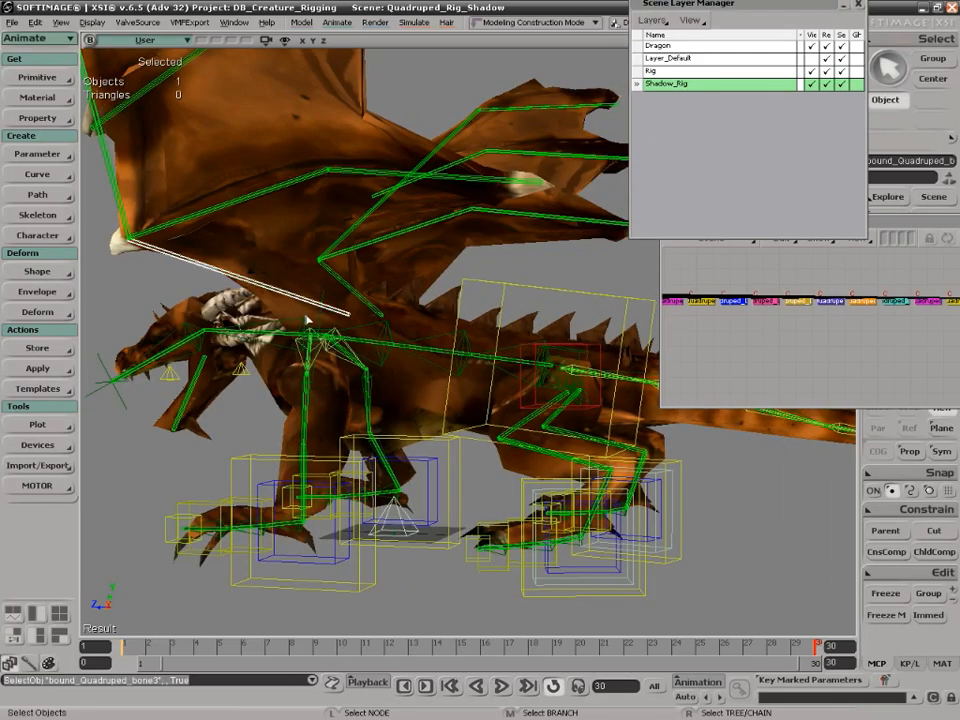
key(9)
scroll(340, 318, up, 2)
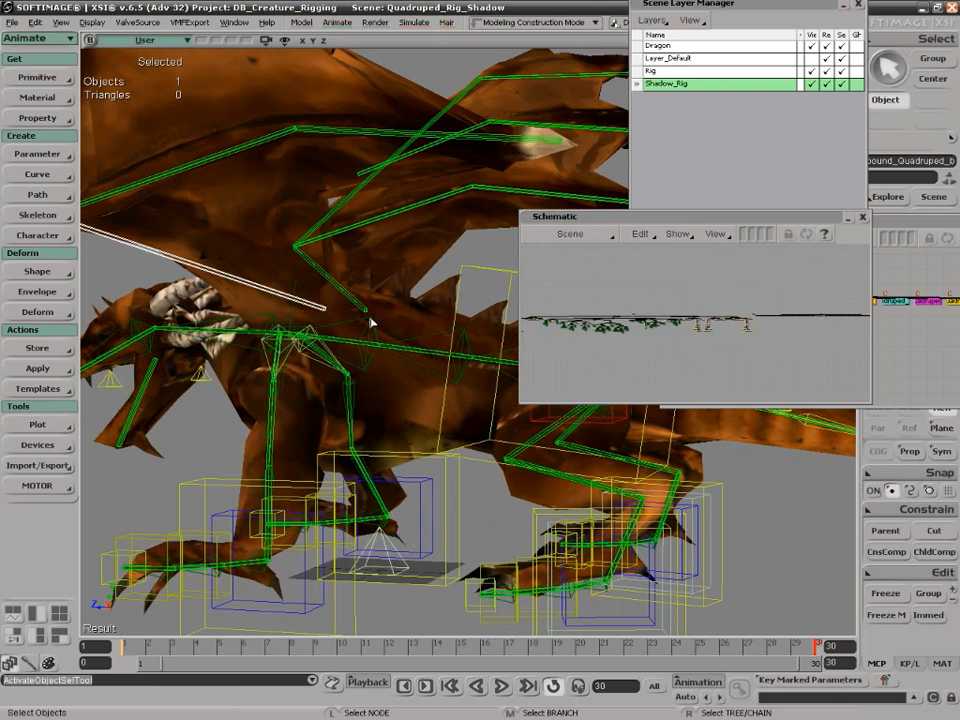
key(f)
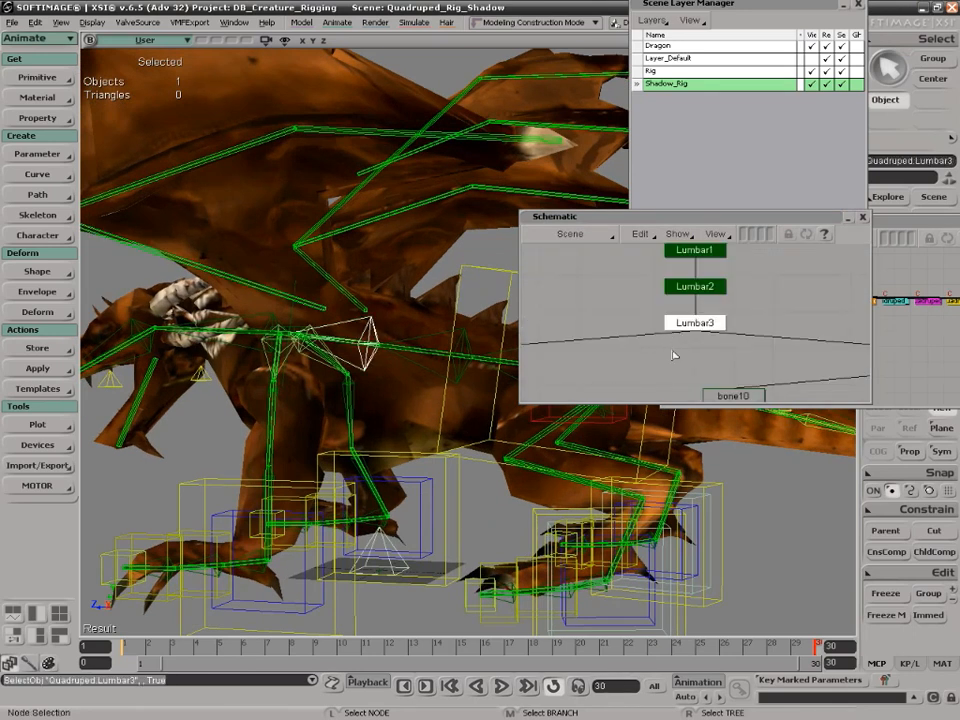
scroll(660, 362, down, 4)
shift+middle_click(618, 340)
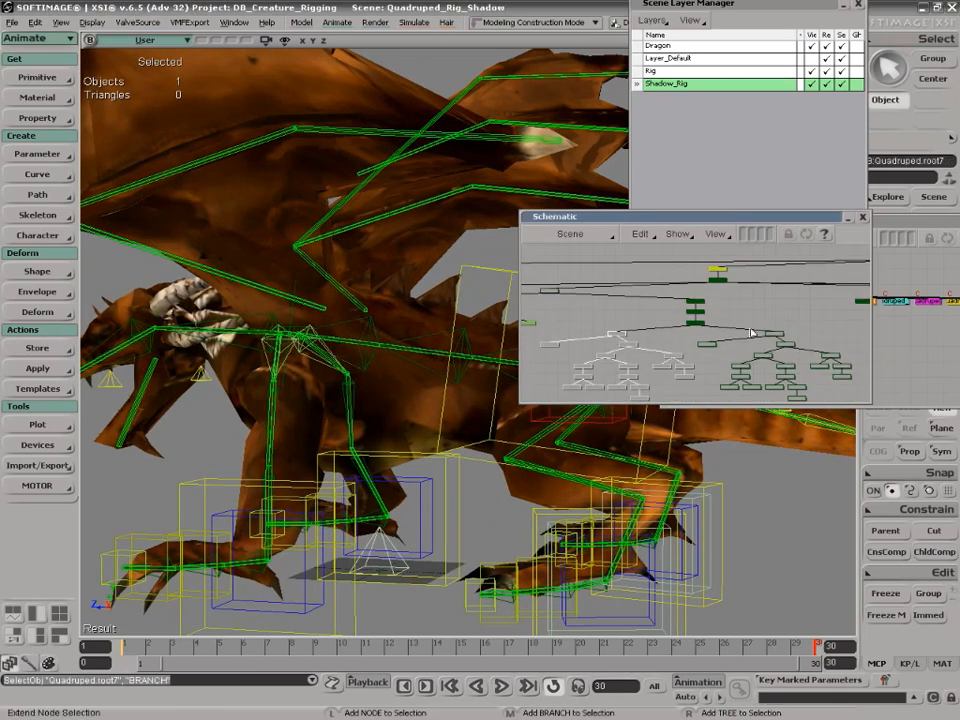
Move the selected wing branches to the Rig layer and hide the Shadow_Rig layer in the viewport
click(634, 58)
right_click(638, 71)
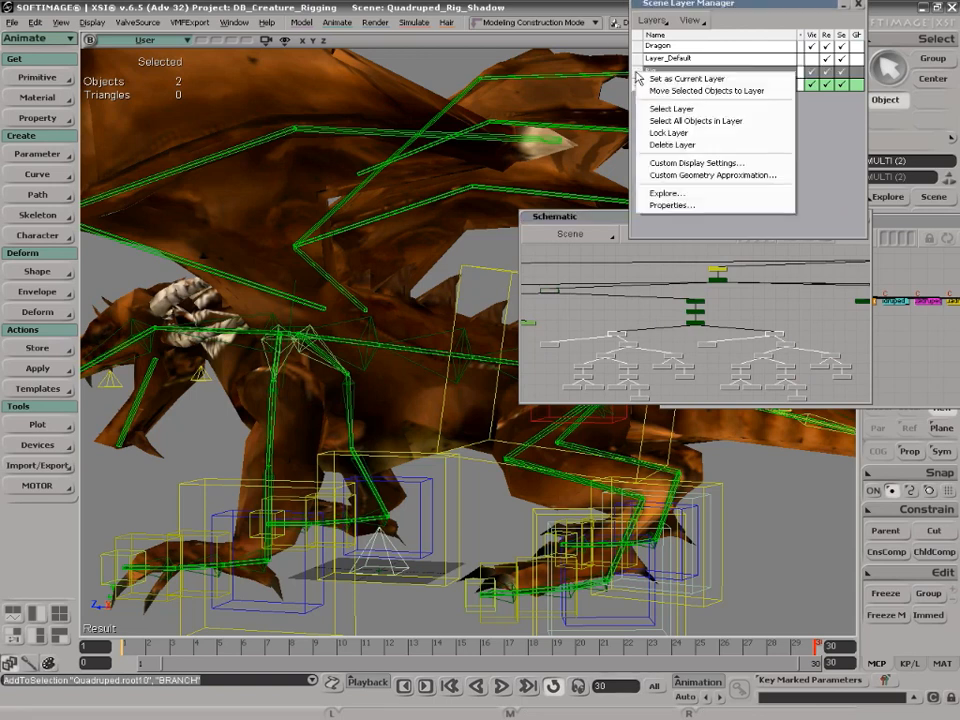
click(706, 90)
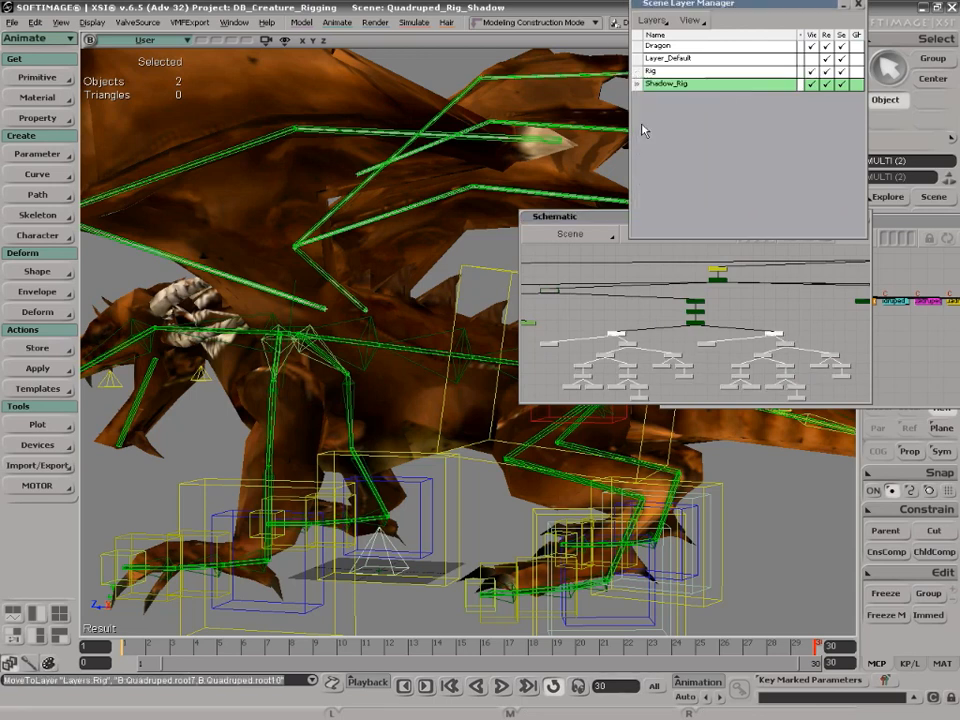
click(811, 85)
Select the wing bone Quadruped.bone3 and rotate it to test the wing's movement
click(233, 279)
key(s)
right_drag(250, 285, 313, 216)
key(c)
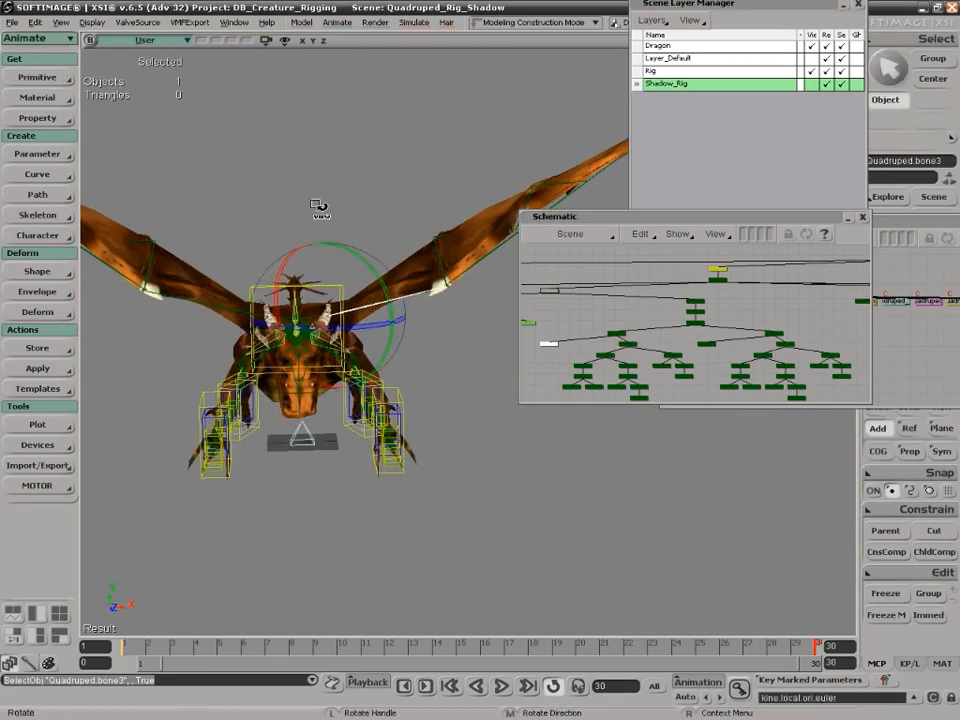
drag(362, 270, 327, 300)
key(space)
right_drag(403, 422, 521, 502)
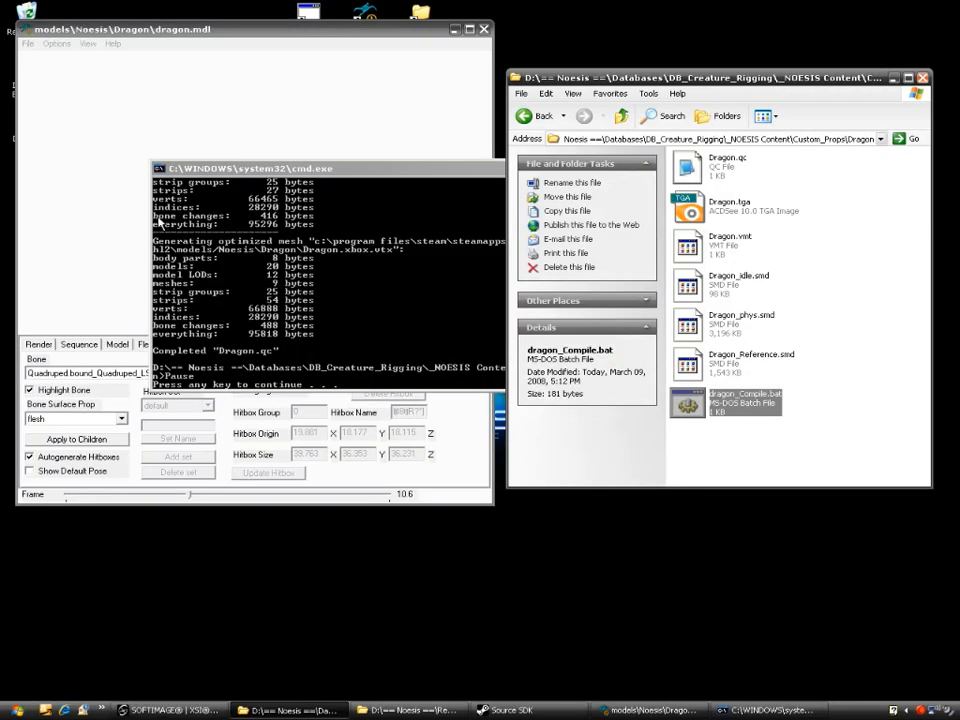
Dismiss the finished compile window and refresh the dragon in the Source model viewer
key(Return)
click(28, 44)
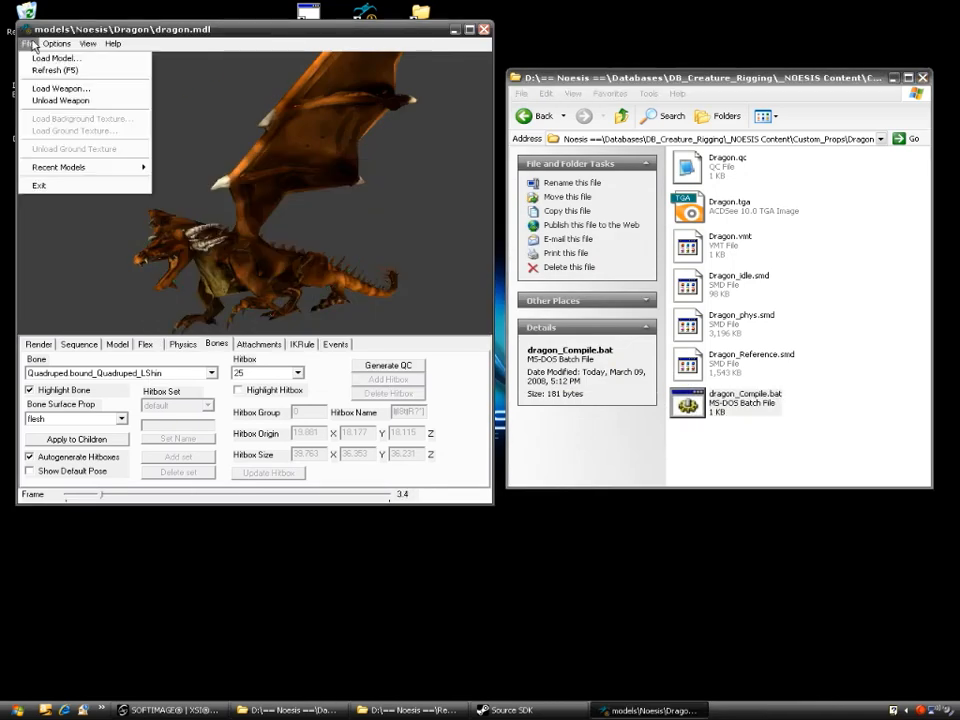
click(92, 97)
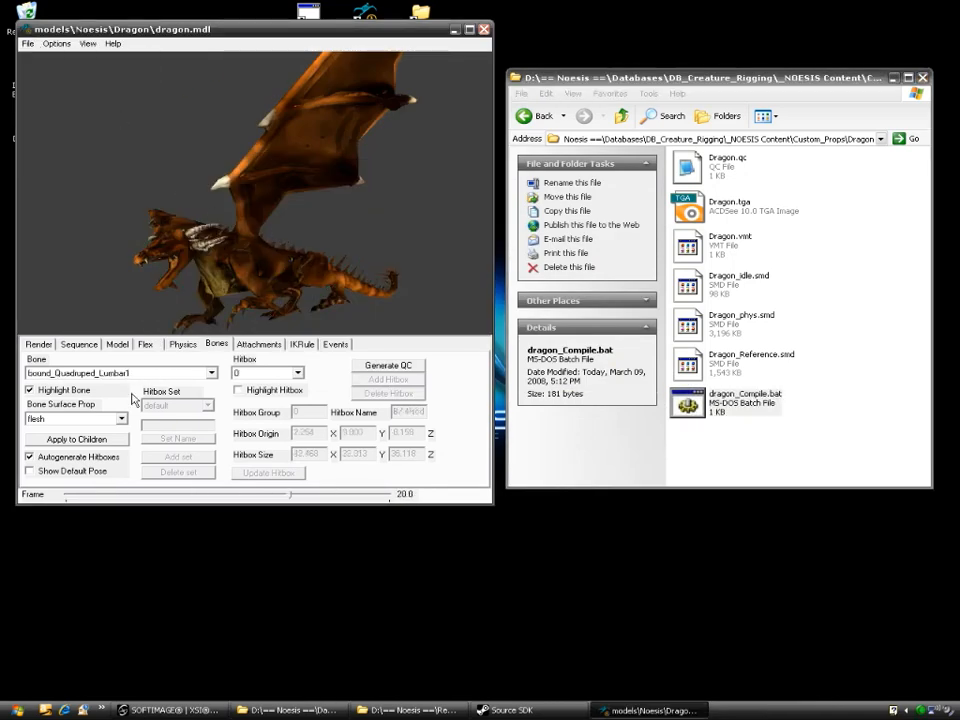
Maximize the model viewer and examine the dragon's bones and animation from the side and front, switching to the render settings
drag(255, 281, 278, 303)
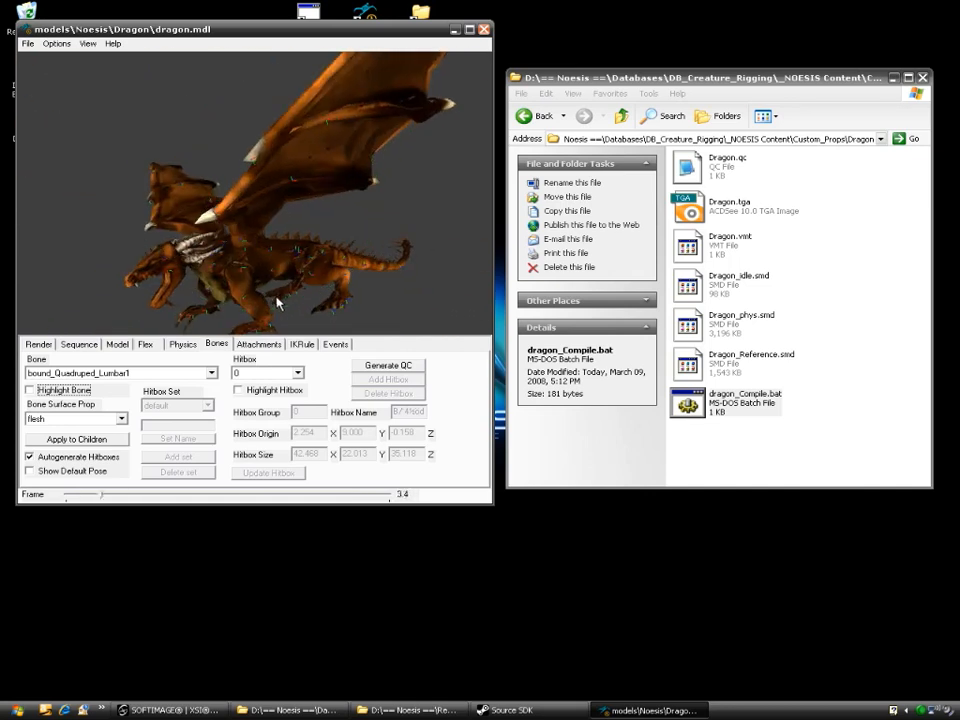
click(469, 29)
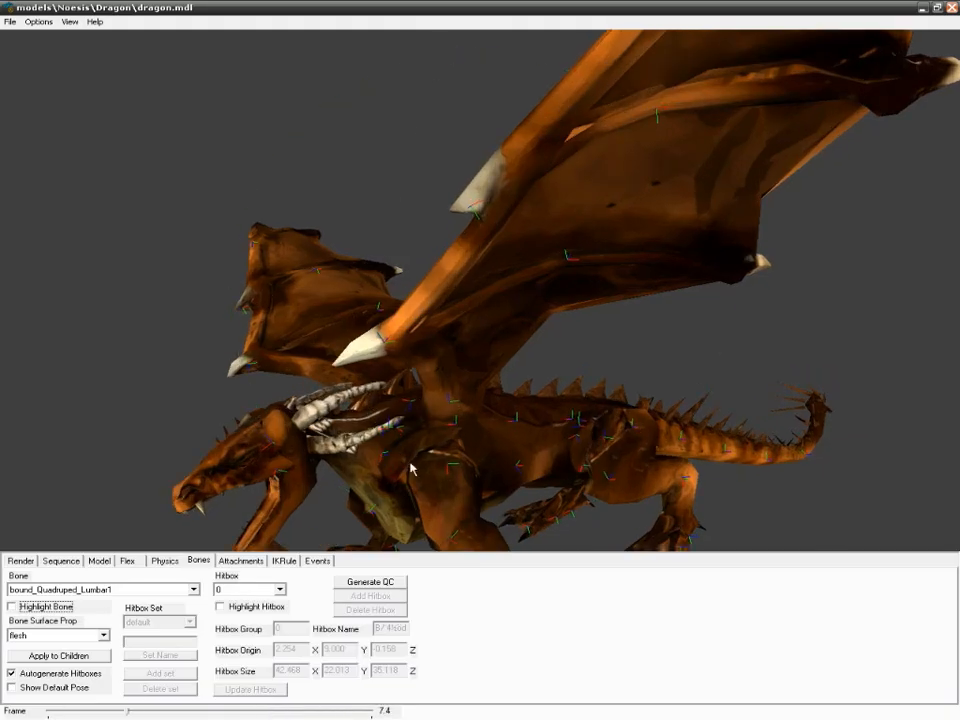
drag(415, 405, 437, 388)
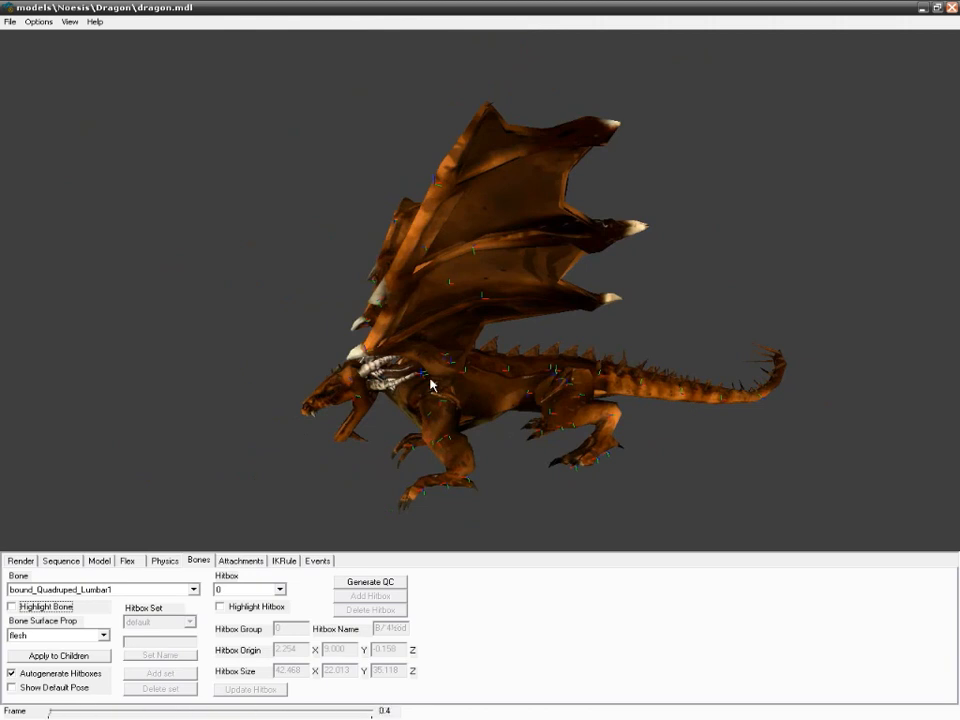
drag(395, 372, 620, 330)
click(20, 560)
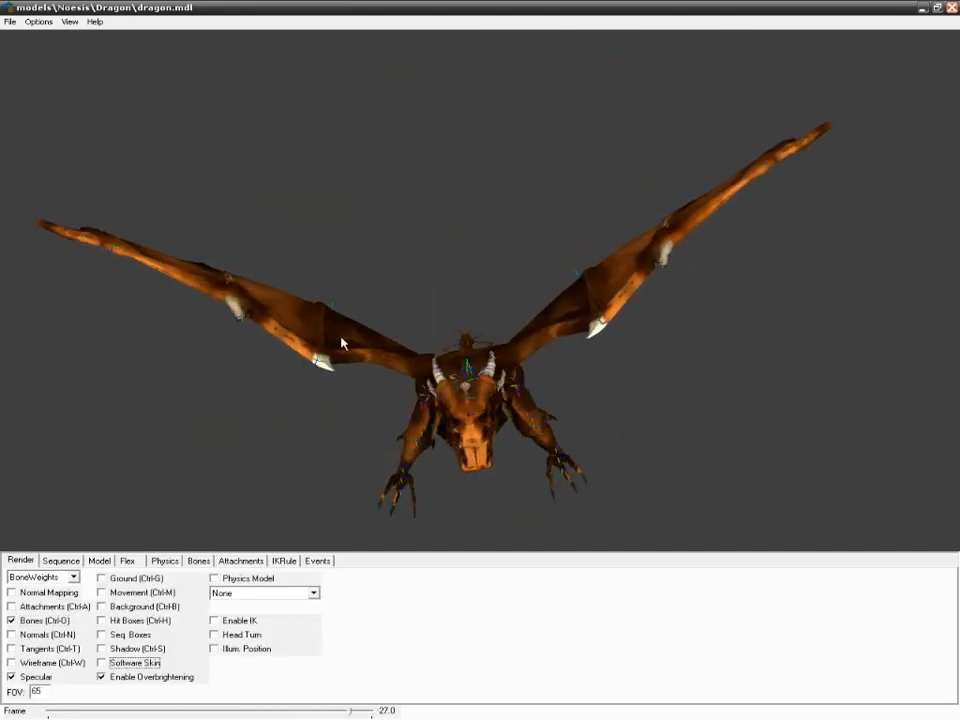
drag(640, 385, 520, 387)
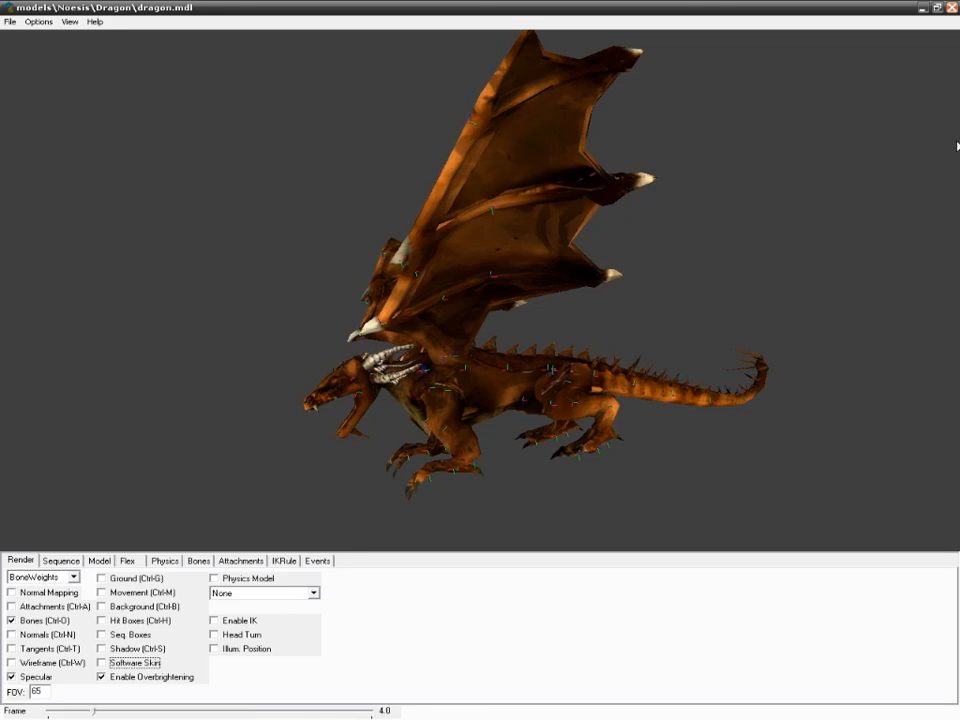
Minimize the model viewer, return to XSI, and clear the current selection
click(923, 8)
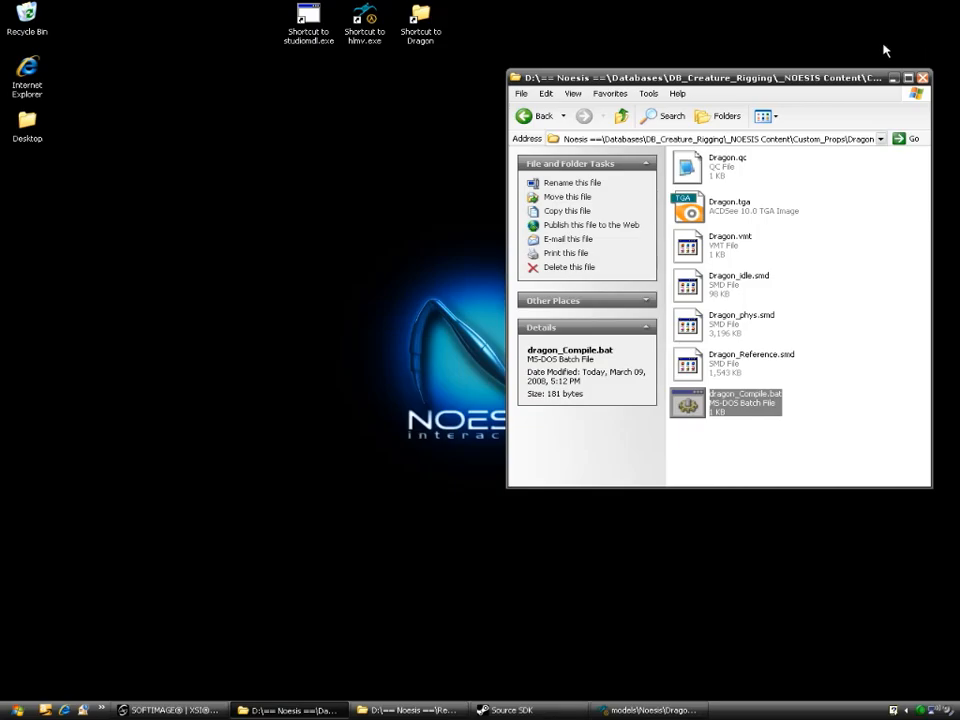
click(852, 328)
click(112, 710)
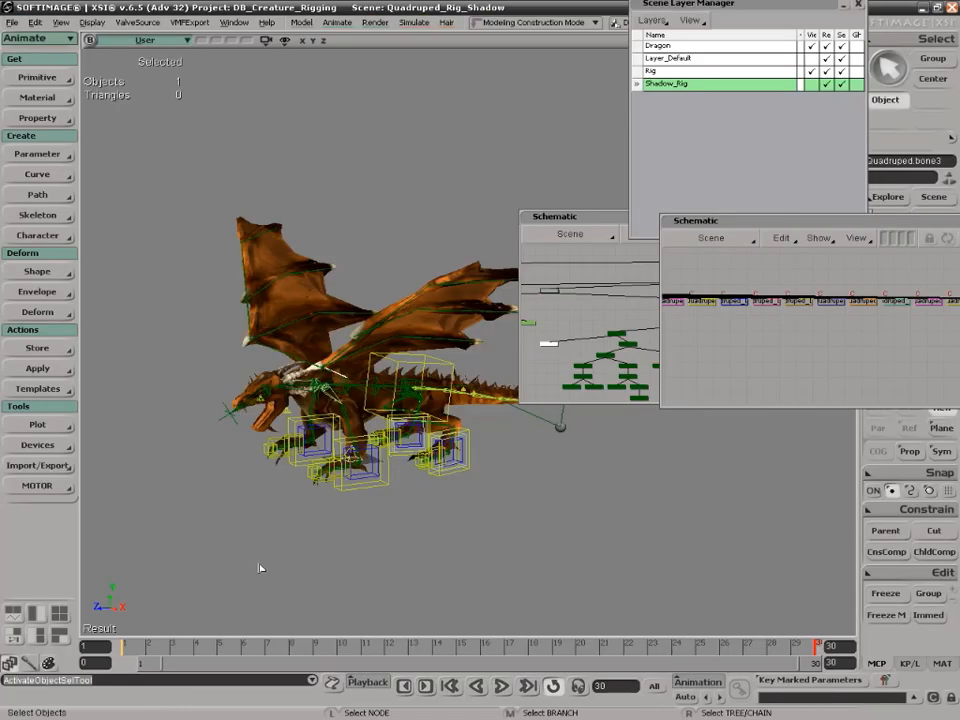
key(s)
middle_drag(398, 535, 420, 500)
right_drag(420, 500, 549, 450)
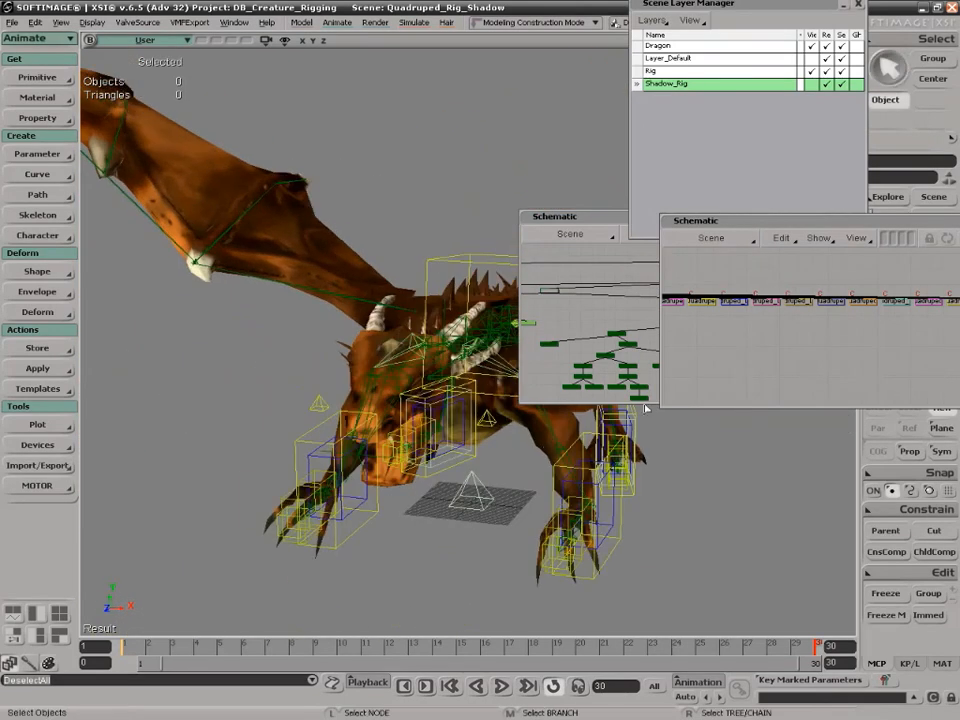
Close the extra schematic window and move the remaining one above the dragon's body
key(9)
click(513, 272)
middle_drag(470, 330, 351, 69)
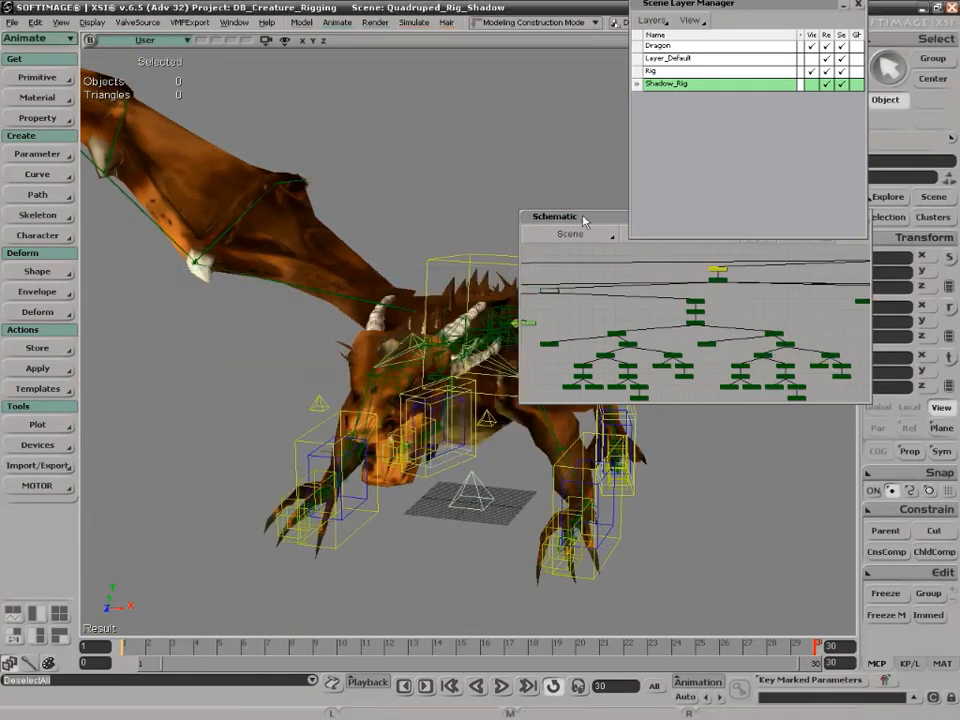
drag(555, 216, 320, 66)
Select the Head bone, frame it in the schematic, and select the root4 branch containing the jaw
right_drag(480, 380, 458, 437)
mouse_move(296, 423)
right_down()
mouse_move(281, 418)
mouse_move(278, 427)
right_up()
key(space)
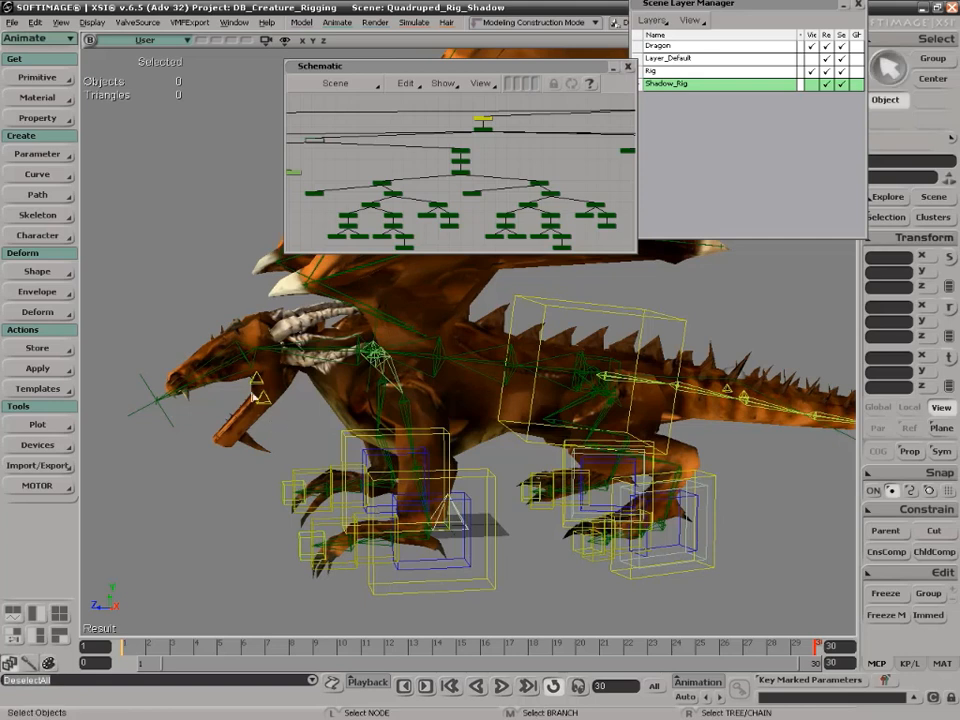
click(249, 375)
key(f)
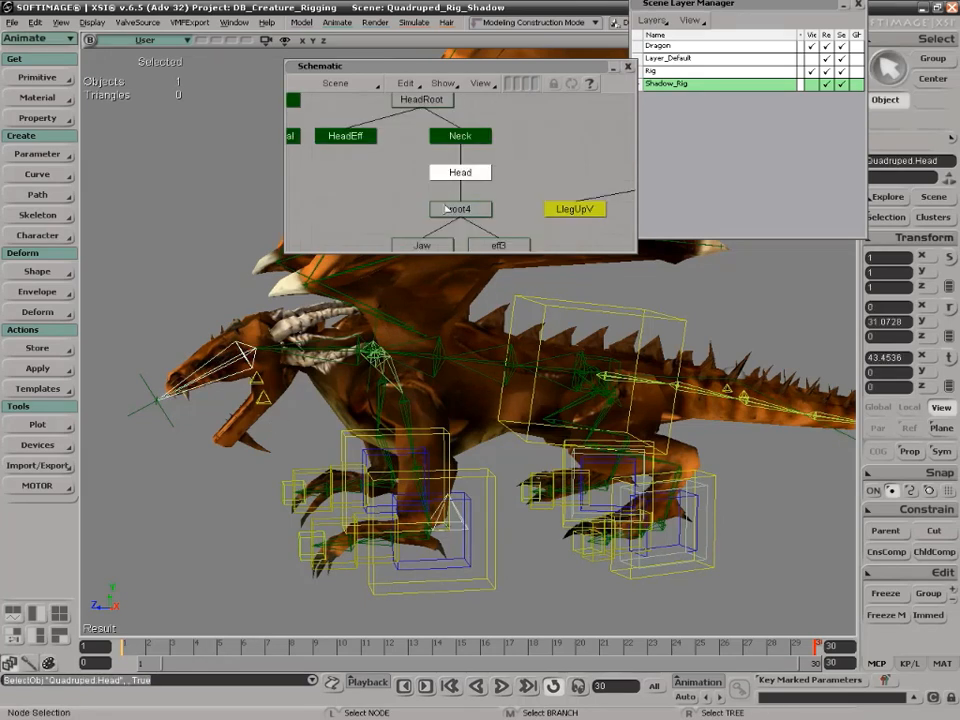
middle_click(459, 207)
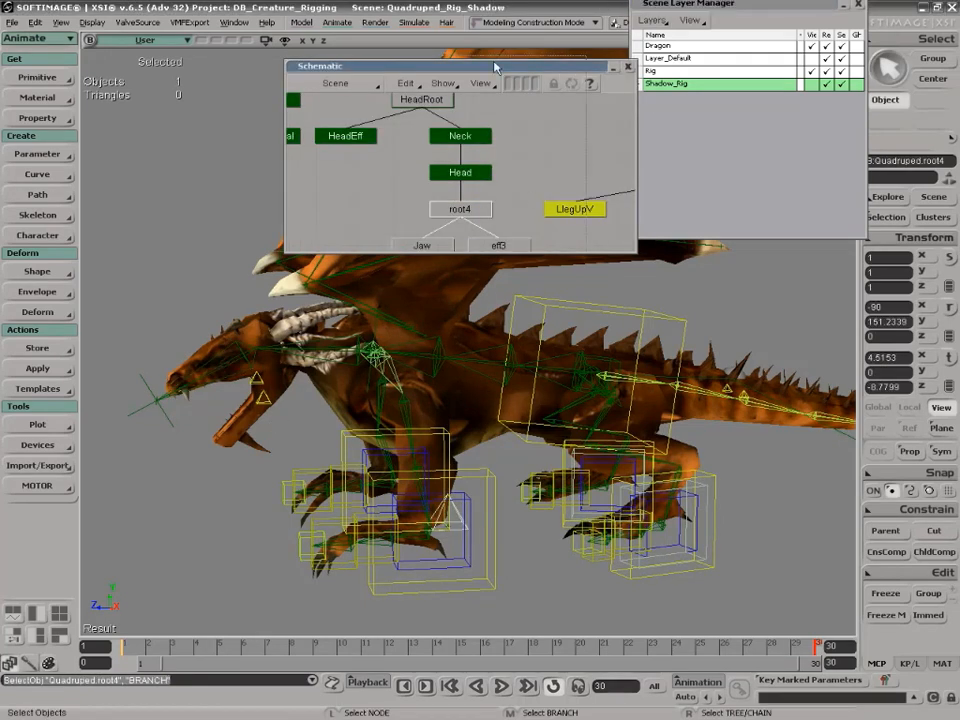
Move the selected root4 jaw branch to the Rig layer and close the schematic
drag(531, 66, 478, 63)
right_click(640, 71)
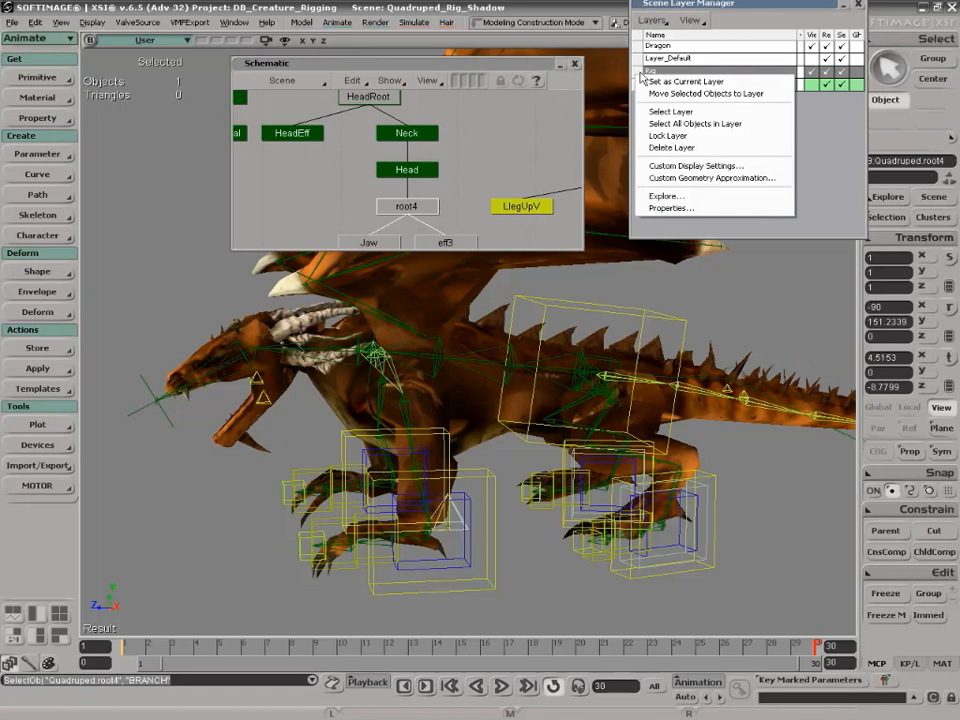
click(708, 100)
click(574, 63)
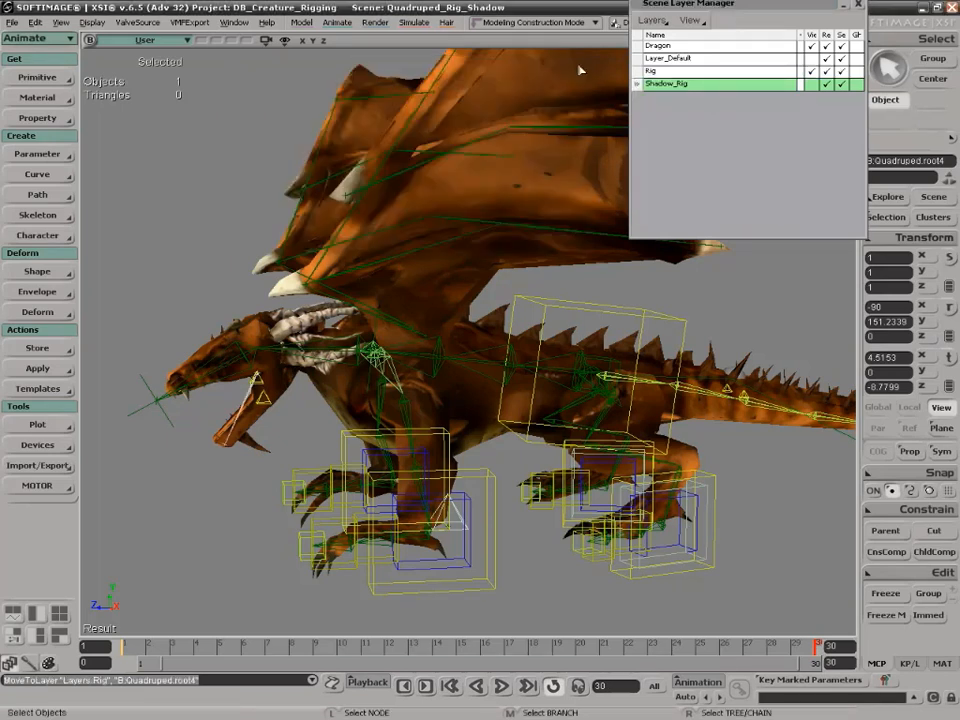
Select the Jaw bone and set its shadow display icon to Box and its bone display icon to None
click(243, 425)
click(248, 401)
key(s)
right_drag(304, 430, 310, 433)
key(Return)
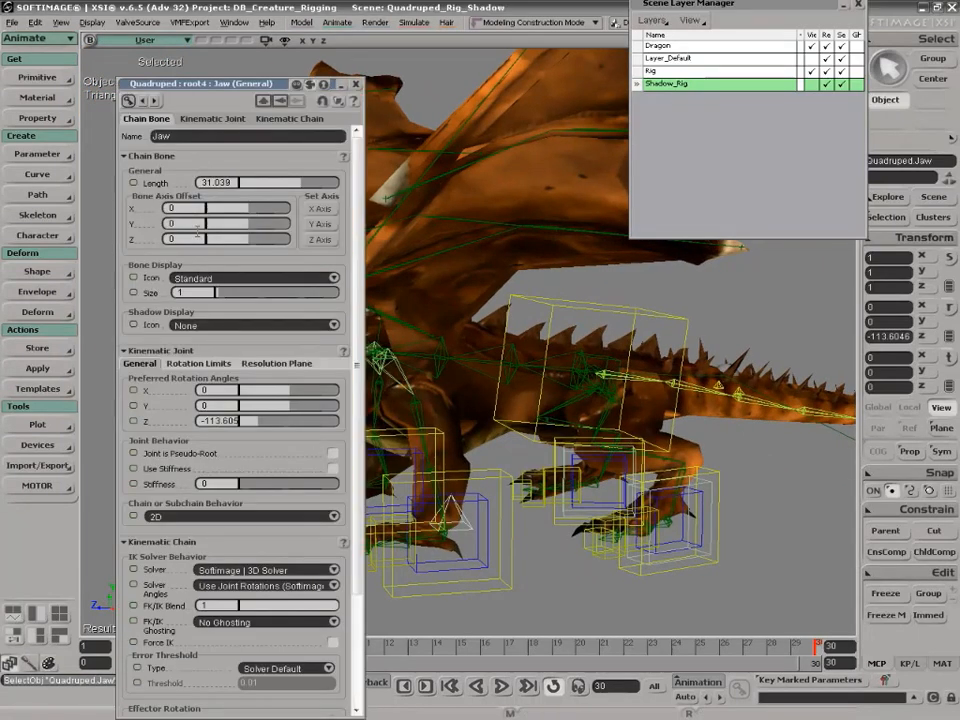
click(230, 325)
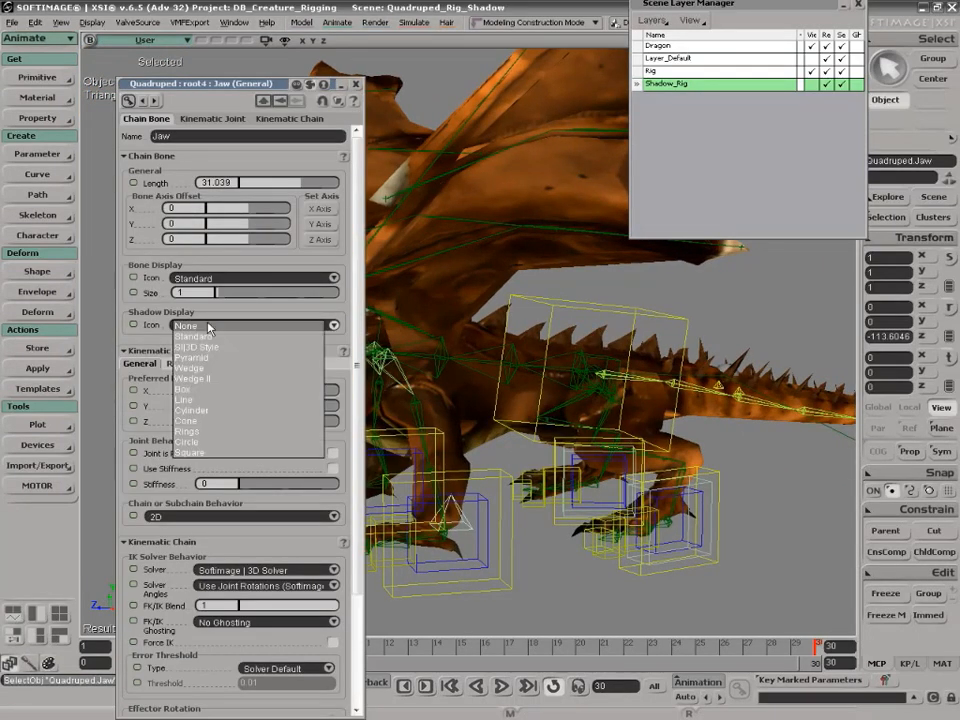
click(236, 391)
drag(212, 84, 477, 103)
click(476, 300)
click(482, 291)
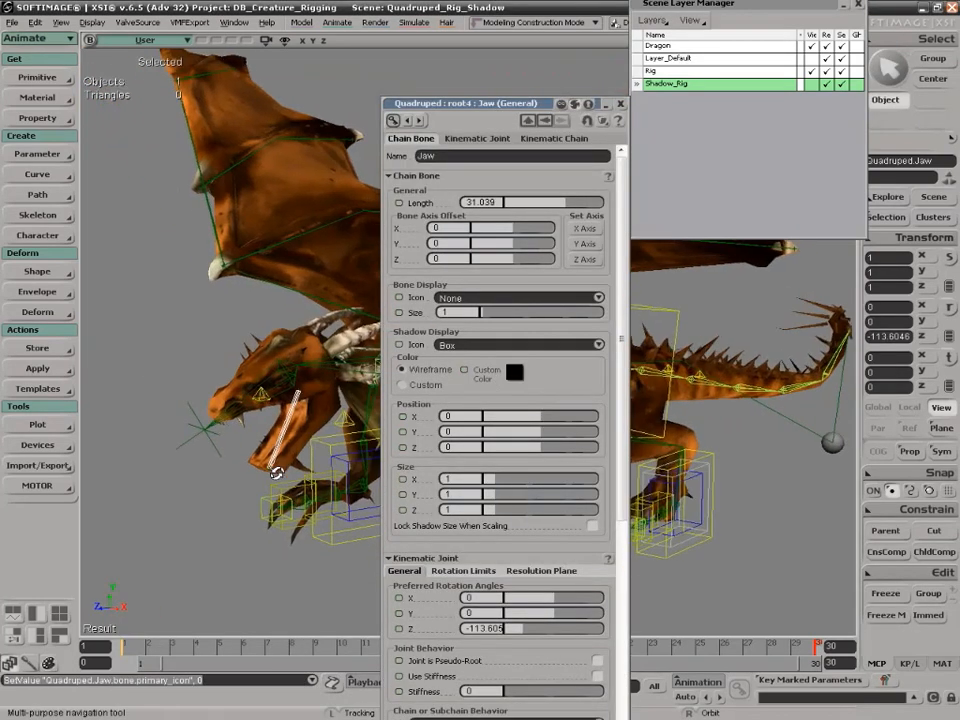
Set the Jaw bone's shadow size to 10 in both Y and Z, keeping X at 1
drag(488, 479, 656, 499)
key(ctrl+z)
key(s)
right_drag(294, 465, 250, 470)
drag(500, 513, 674, 513)
Change the Jaw bone's shadow display icon to Wedge
key(s)
right_drag(82, 433, 130, 428)
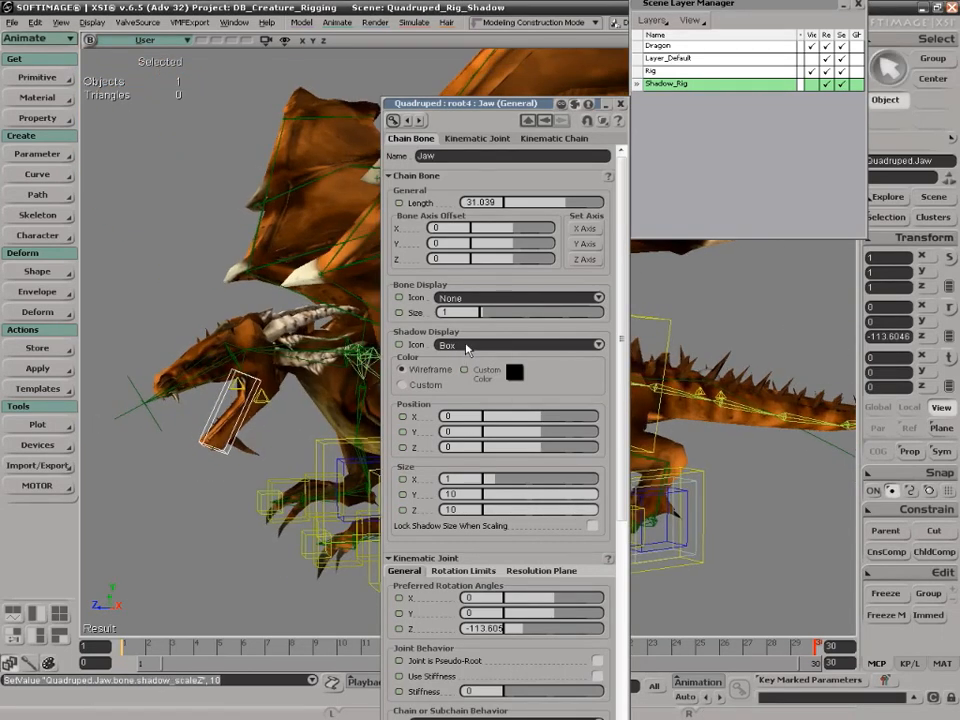
click(465, 345)
click(492, 330)
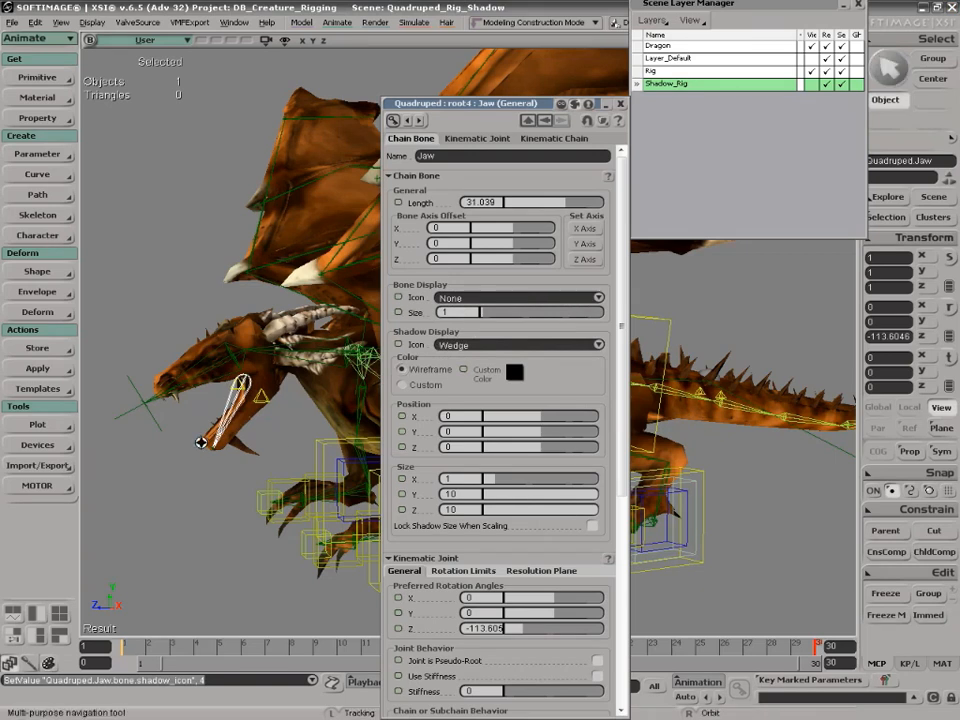
click(200, 453)
key(s)
right_drag(231, 467, 265, 337)
Make the Dragon layer unselectable and select the four leading-edge bones across both wings
click(287, 316)
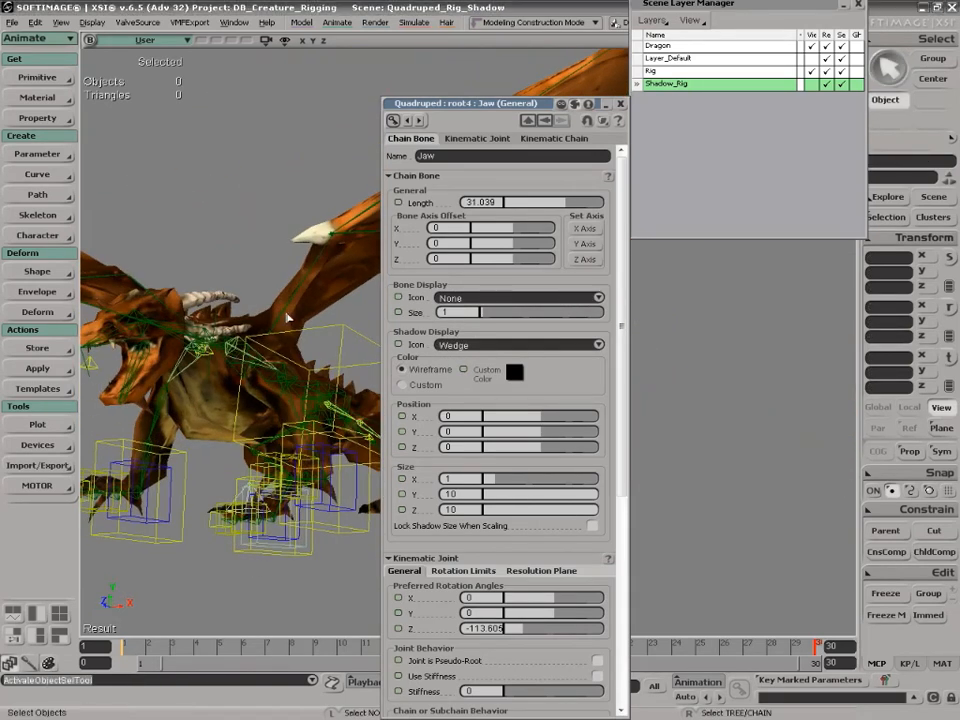
click(286, 311)
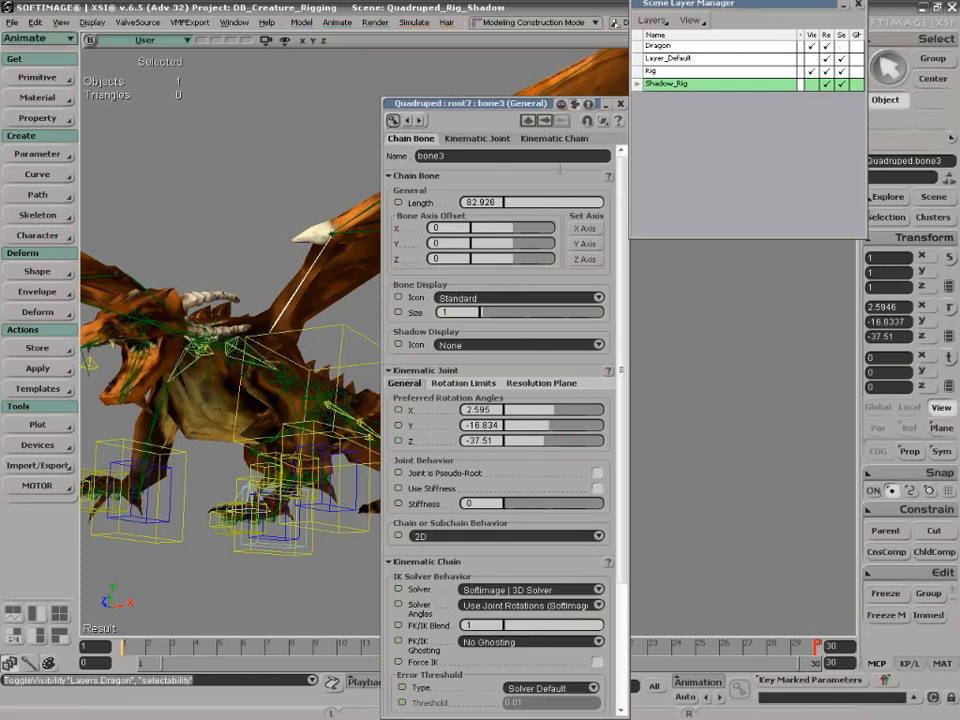
key(s)
right_drag(229, 275, 184, 328)
ctrl+click(158, 353)
ctrl+click(98, 312)
key(s)
drag(92, 305, 154, 352)
key(s)
drag(245, 388, 76, 298)
key(s)
right_drag(193, 309, 275, 329)
drag(275, 329, 247, 278)
ctrl+click(348, 303)
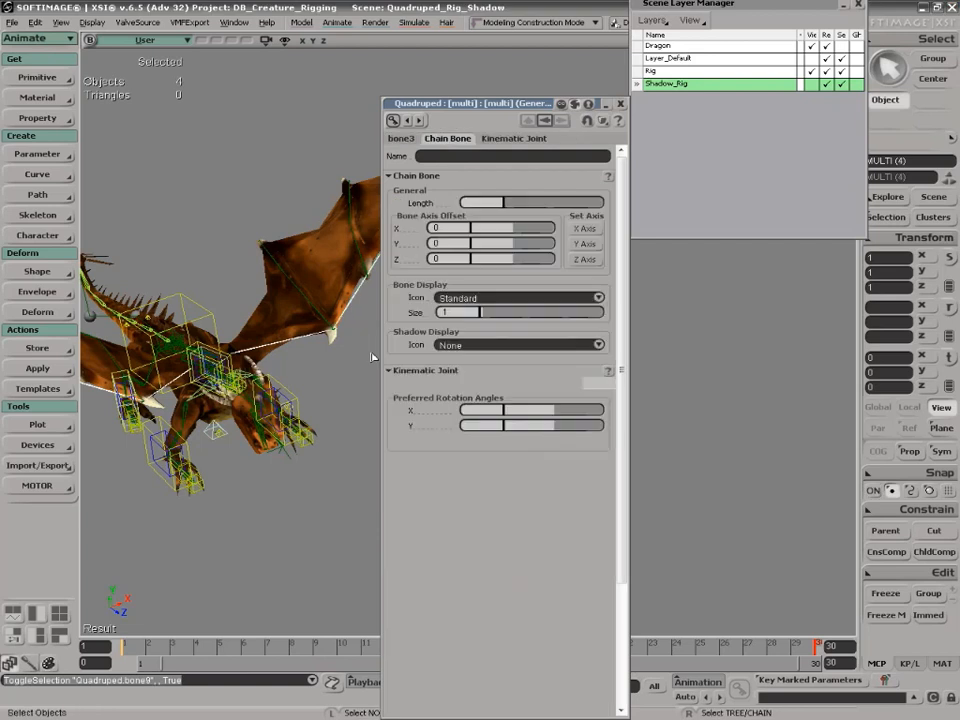
Set the four wing bones' bone display icon to None and their shadow display icon to Wedge
click(502, 300)
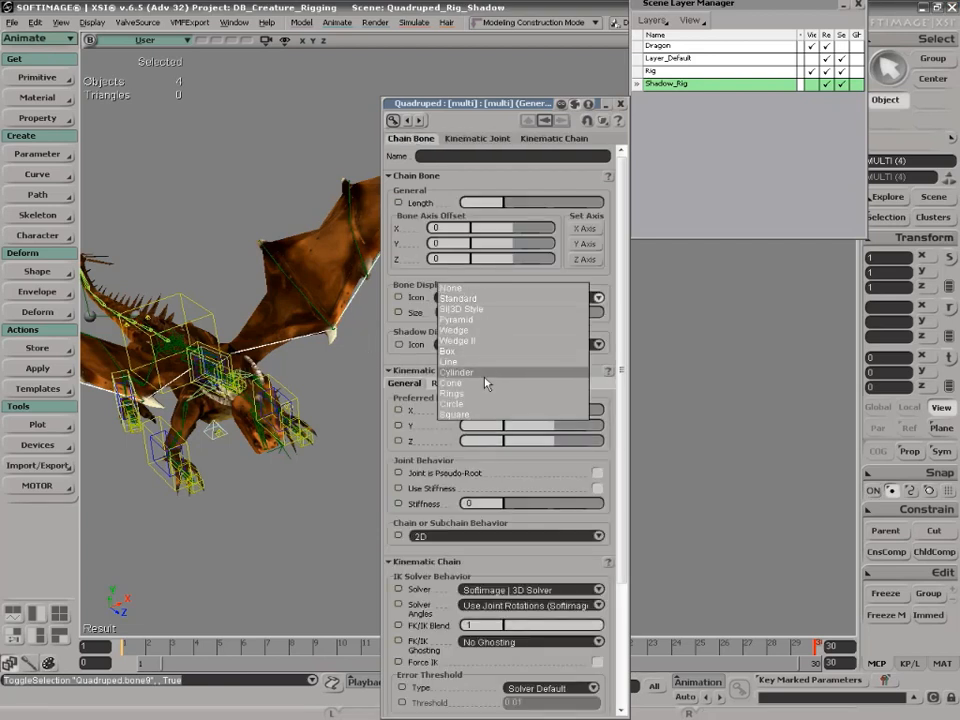
click(488, 289)
click(489, 344)
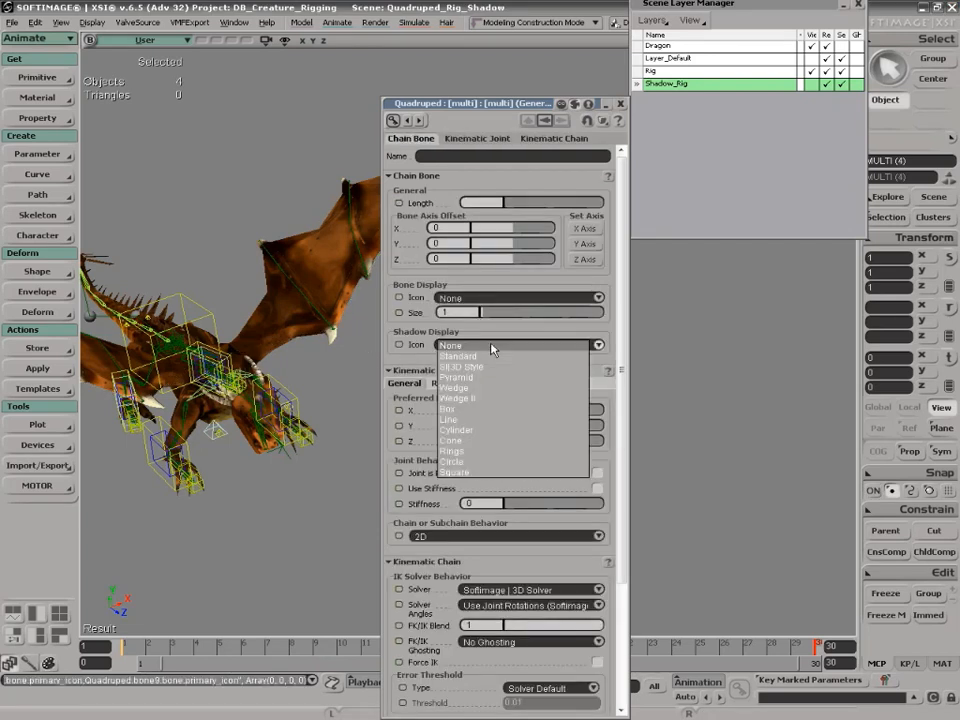
click(488, 387)
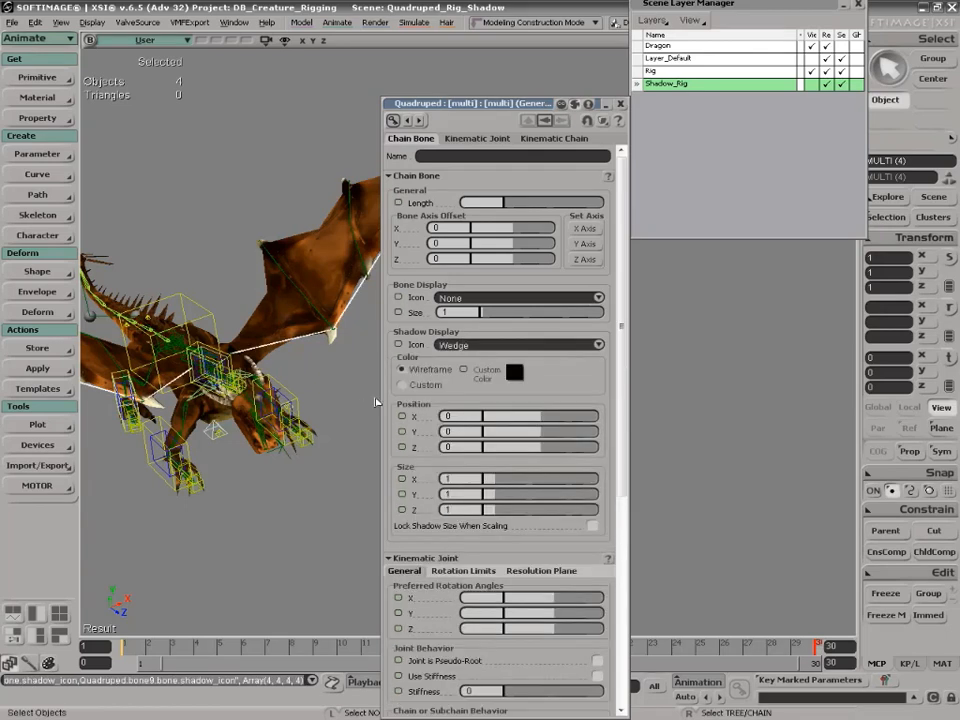
Set the four wing bones' shadow size to 10 in Y and 0 in Z, and close their properties
drag(498, 480, 652, 486)
key(ctrl+z)
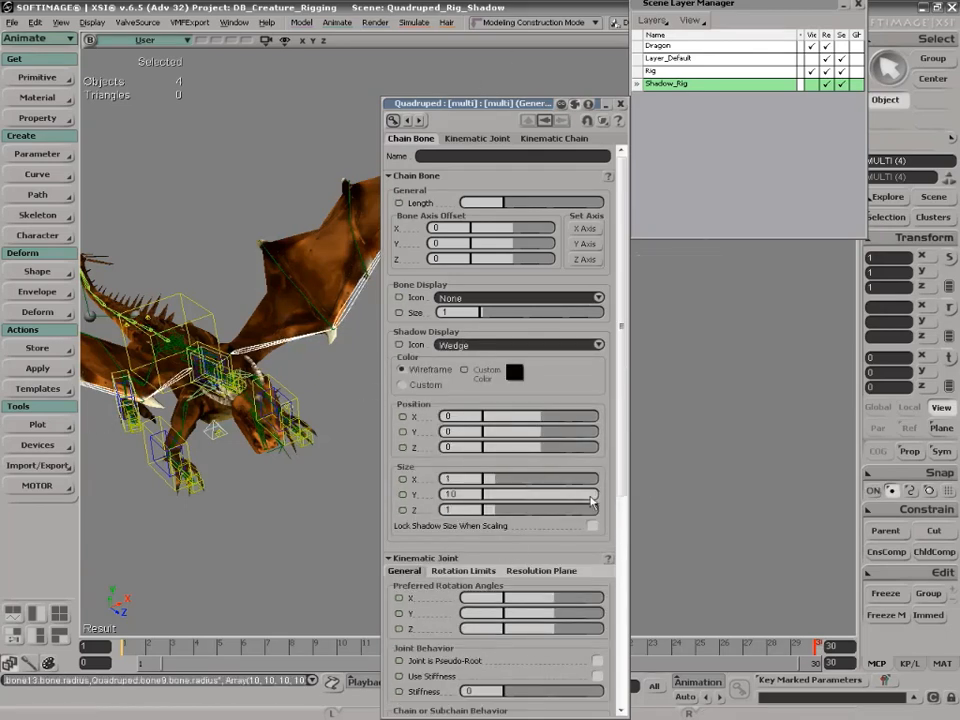
mouse_move(501, 512)
mouse_down()
mouse_move(594, 512)
mouse_move(483, 510)
mouse_up()
key(s)
right_drag(320, 488, 292, 459)
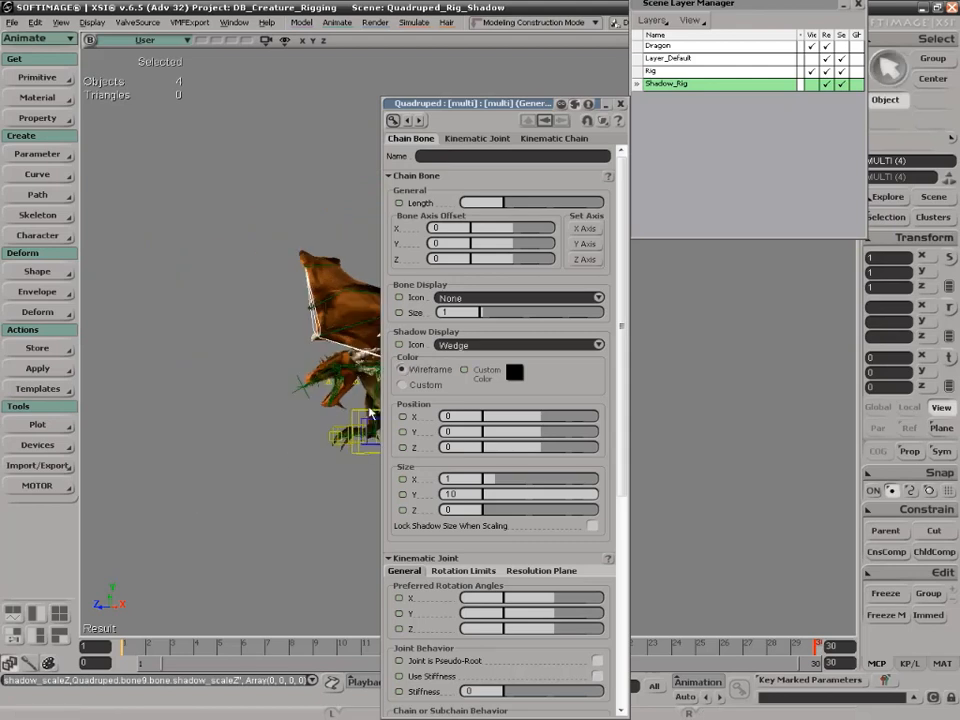
click(621, 104)
Select the Jaw bone and set the timeline's end frame to 10
key(s)
middle_drag(598, 370, 536, 504)
right_drag(536, 504, 478, 462)
key(space)
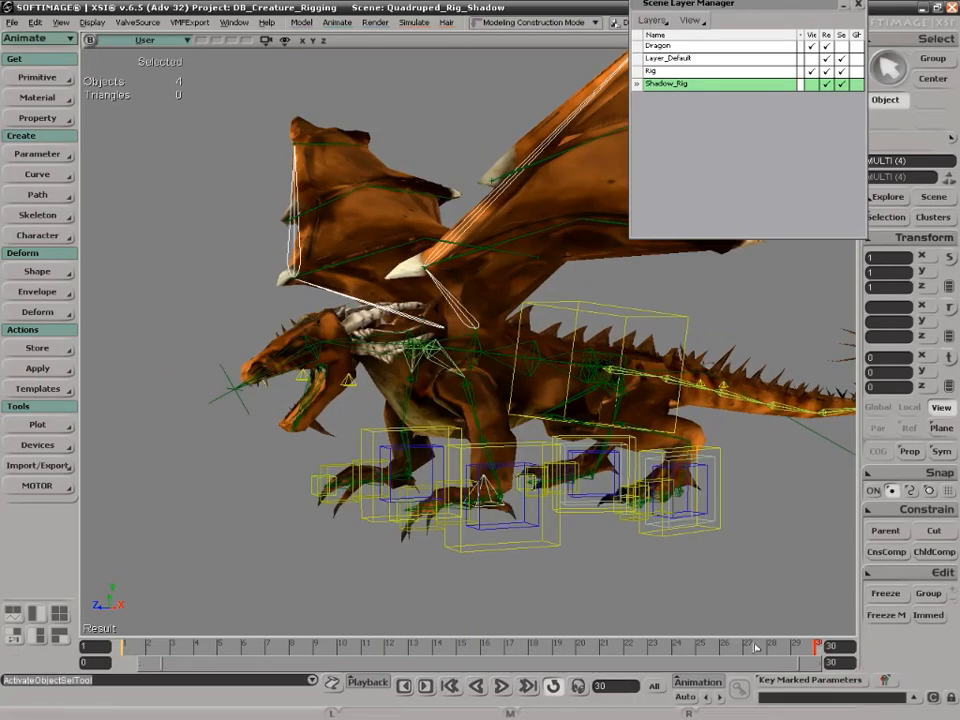
click(320, 376)
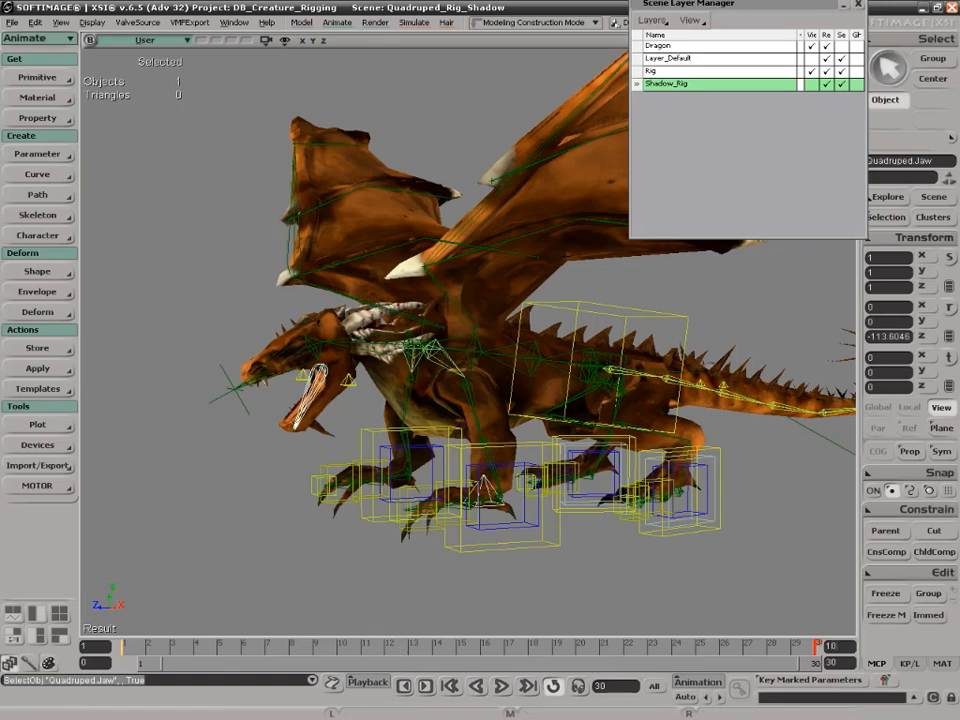
key(Return)
Key the open Jaw bone's rotation at frames 10 and 1
key(s)
right_drag(325, 592, 283, 583)
key(c)
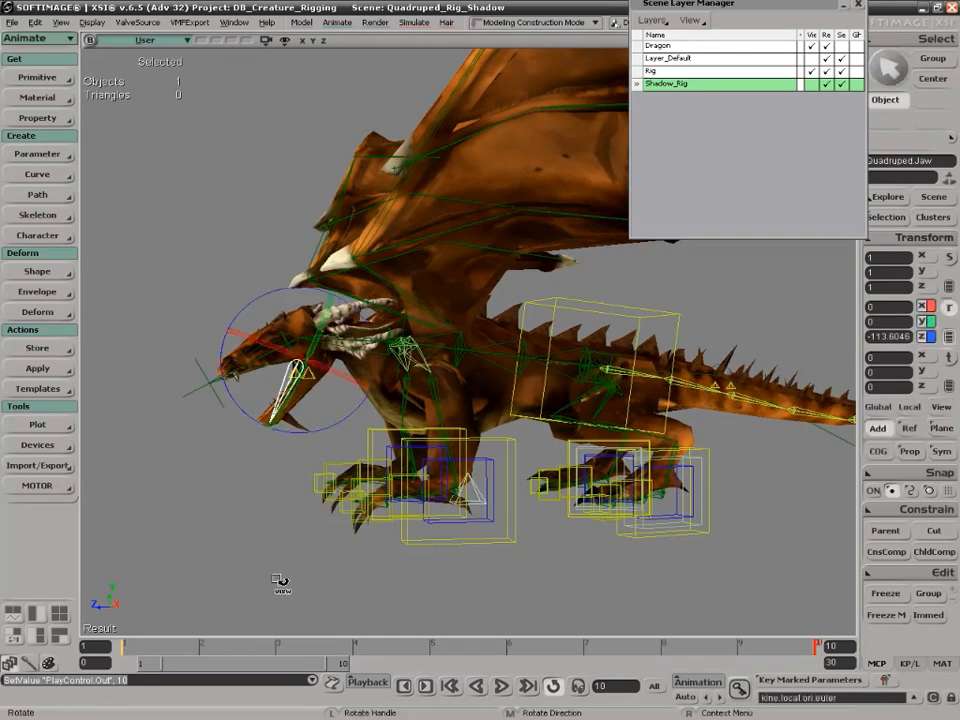
key(k)
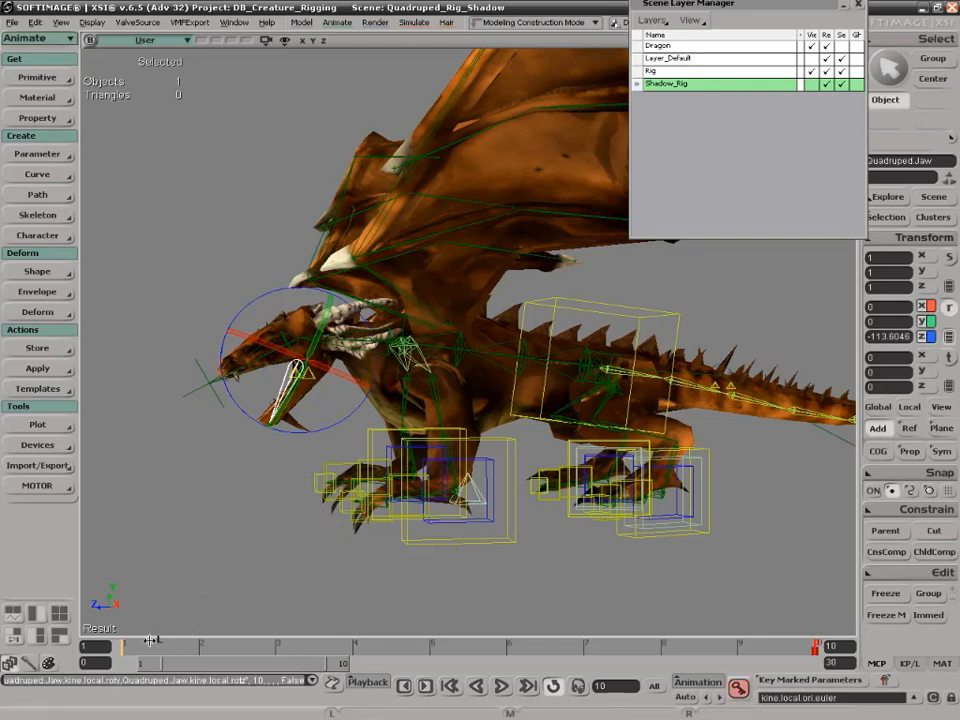
click(155, 645)
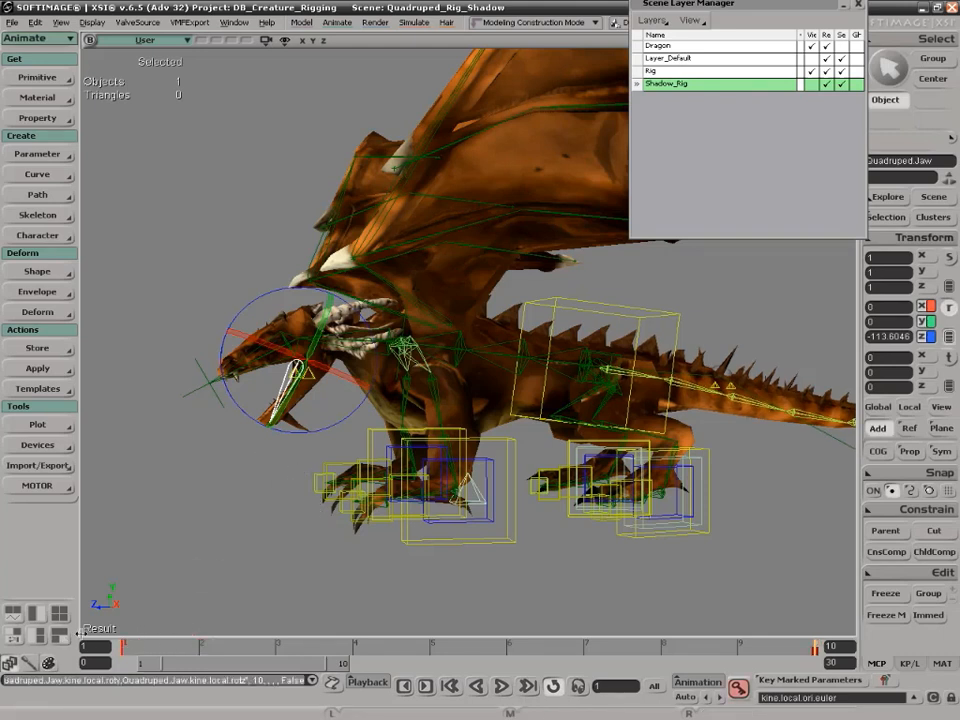
key(k)
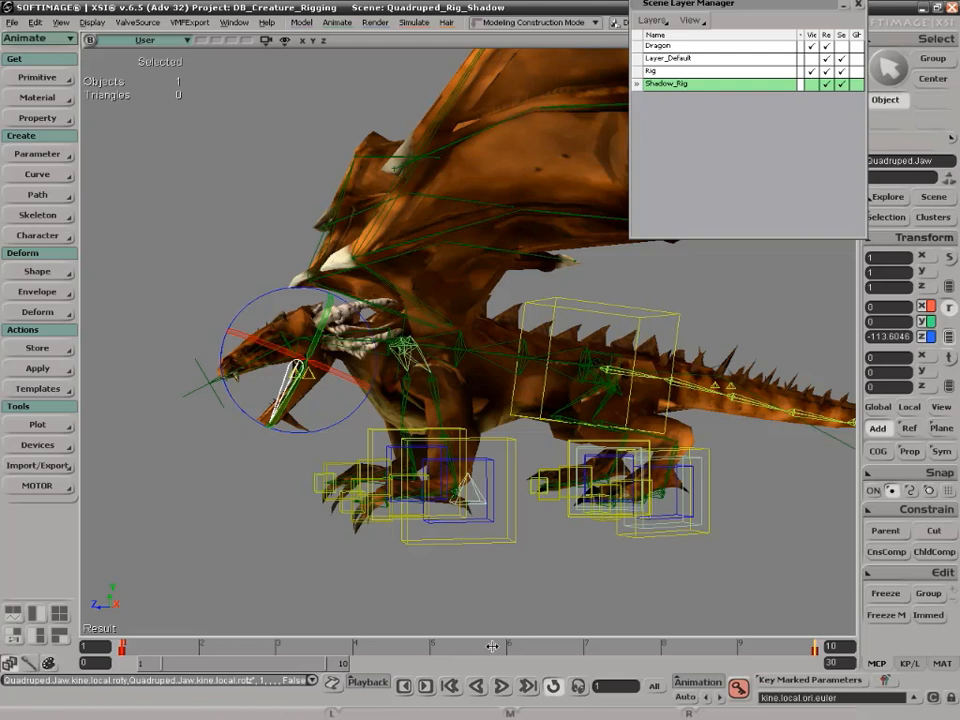
At frame 6, rotate the Jaw bone about -63 degrees around Z, key it, and scrub back to frame 1
click(507, 646)
drag(349, 418, 296, 404)
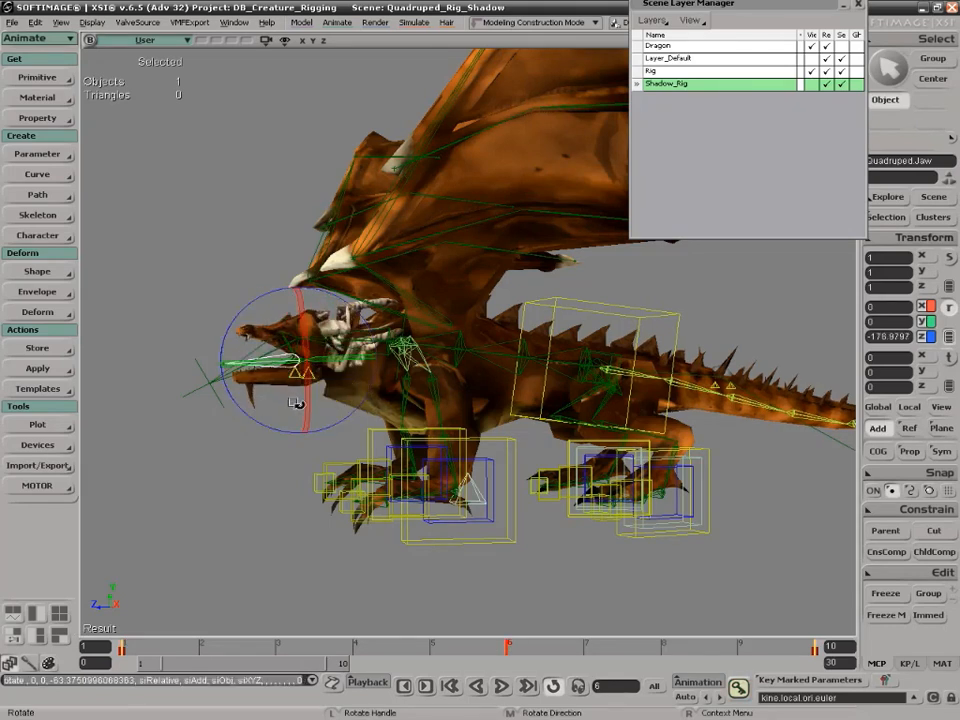
key(k)
drag(192, 653, 118, 650)
Export the jaw motion as a skeletal animation SMD in the Dragon folder, under a new name beginning with Dragon_M
click(137, 22)
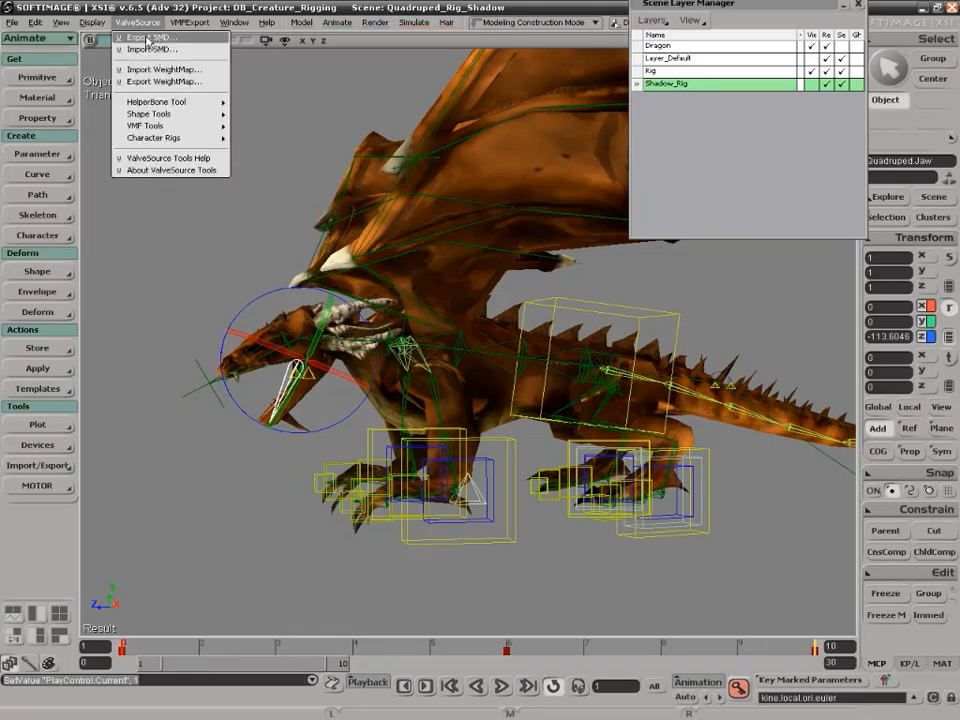
click(148, 38)
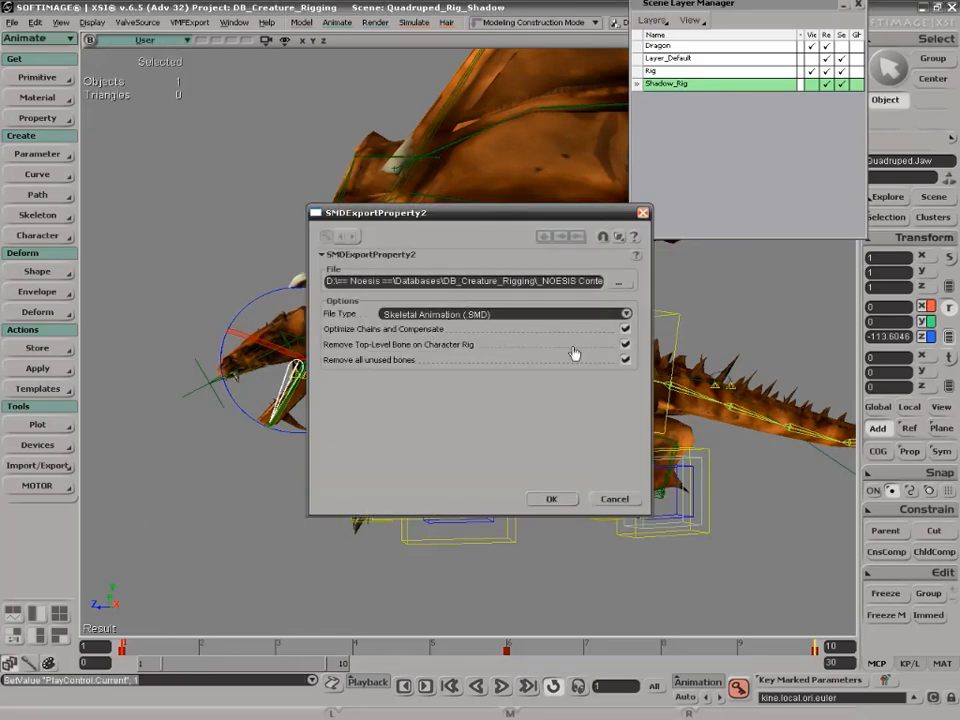
click(615, 283)
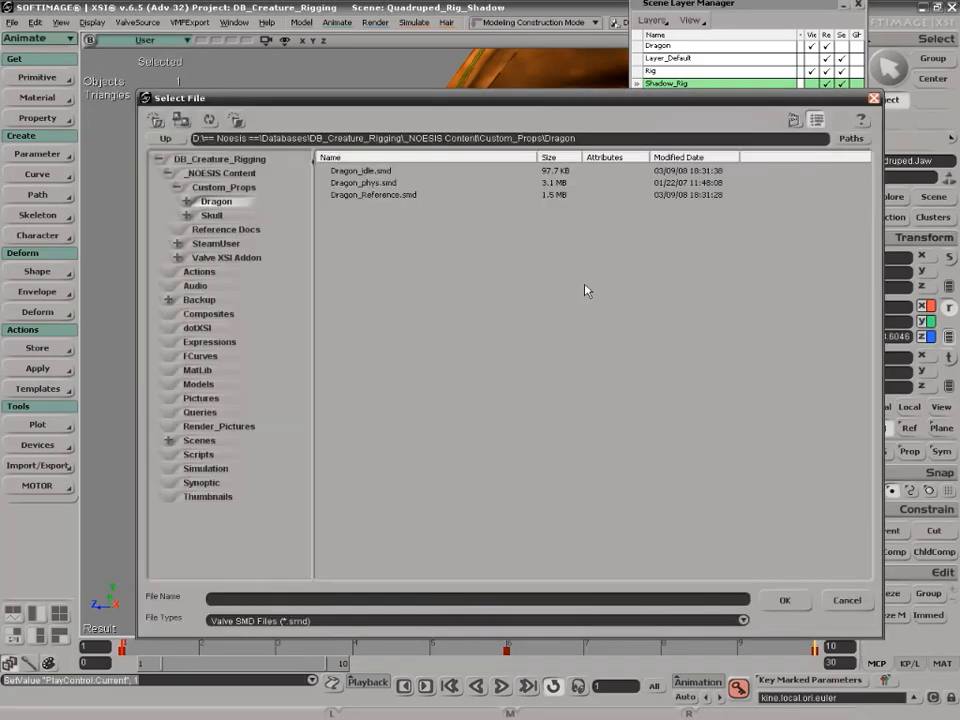
click(362, 172)
double_click(244, 599)
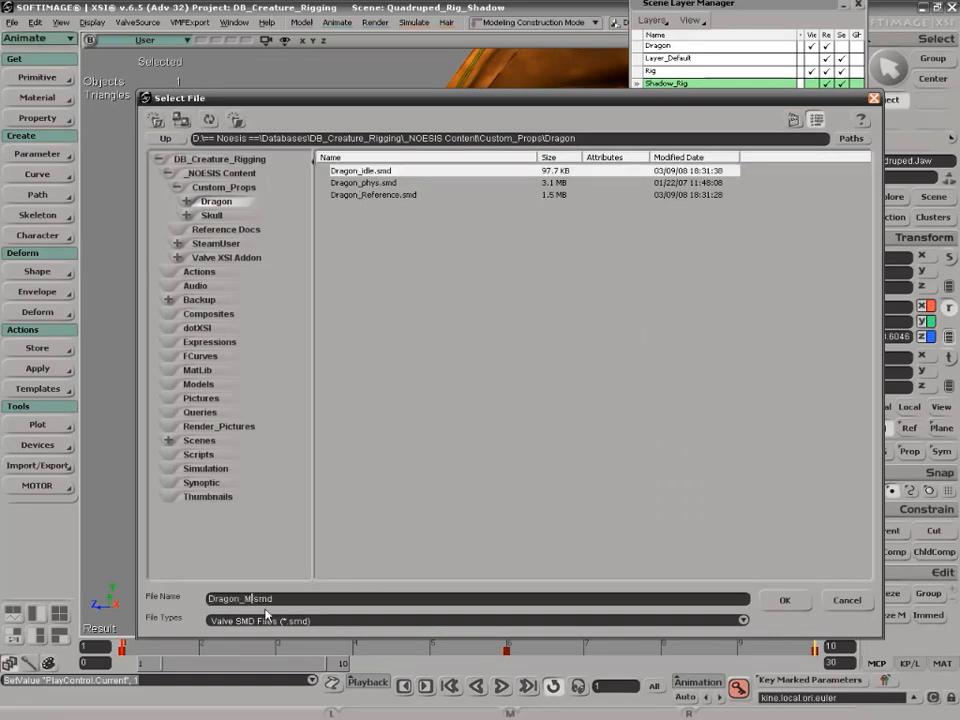
click(781, 601)
click(554, 497)
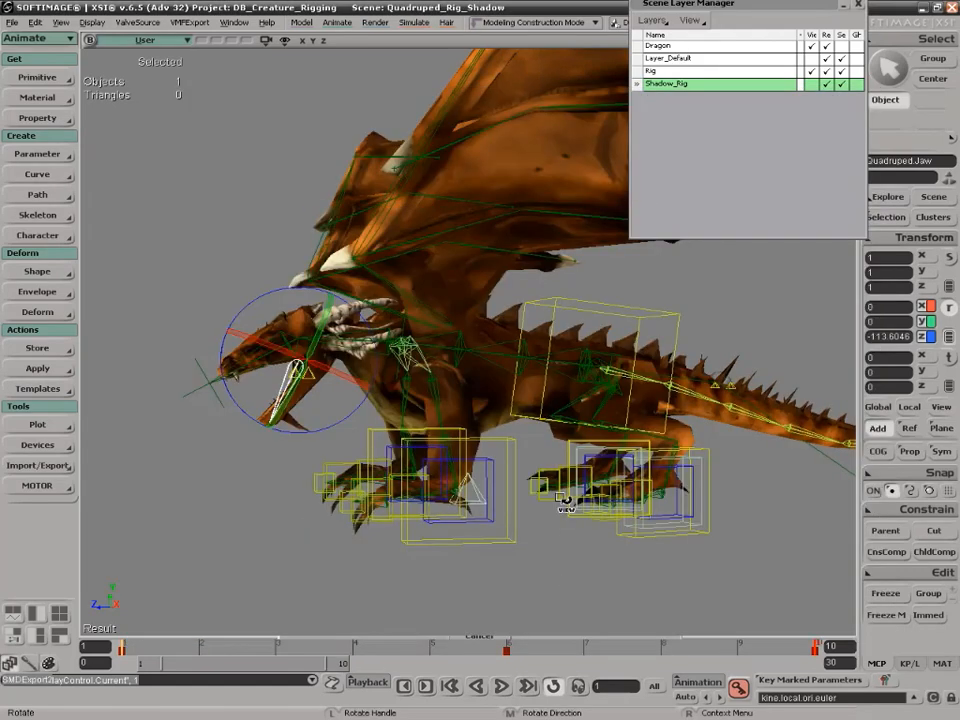
Return to frame 1, select the Jaw bone, remove its animation, and clear the selection
click(275, 534)
key(s)
right_drag(275, 534, 240, 600)
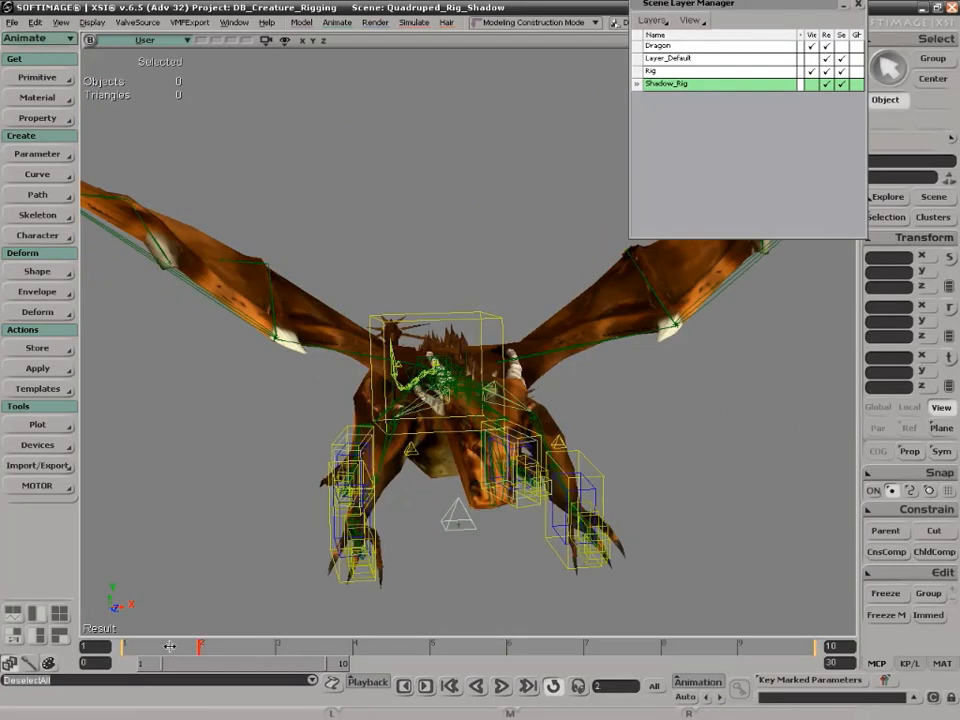
drag(188, 649, 123, 649)
key(s)
right_drag(581, 465, 493, 435)
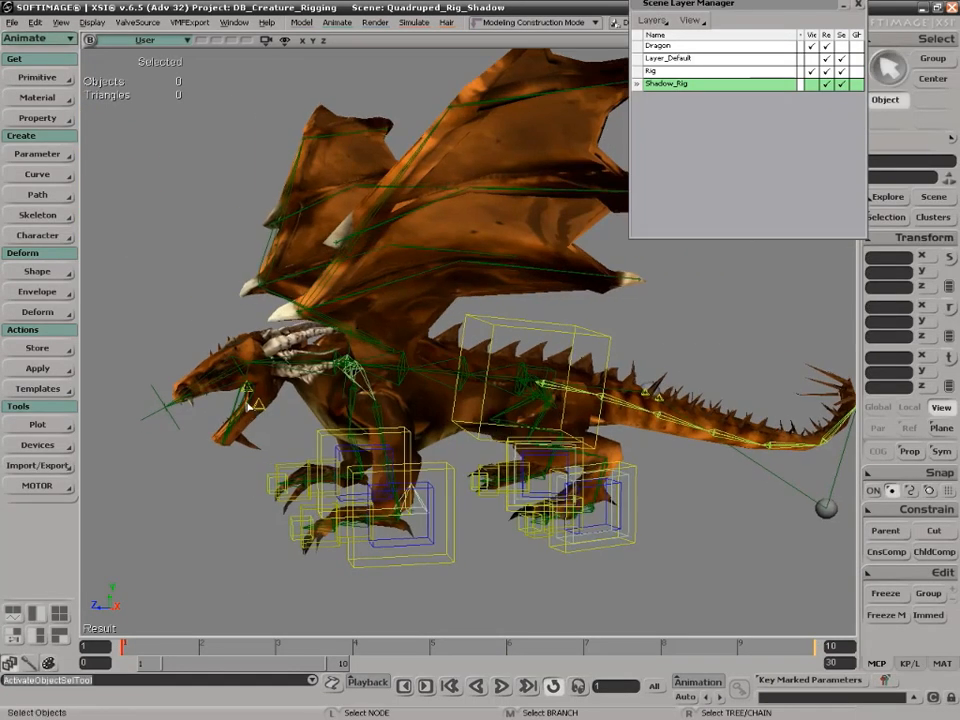
click(249, 405)
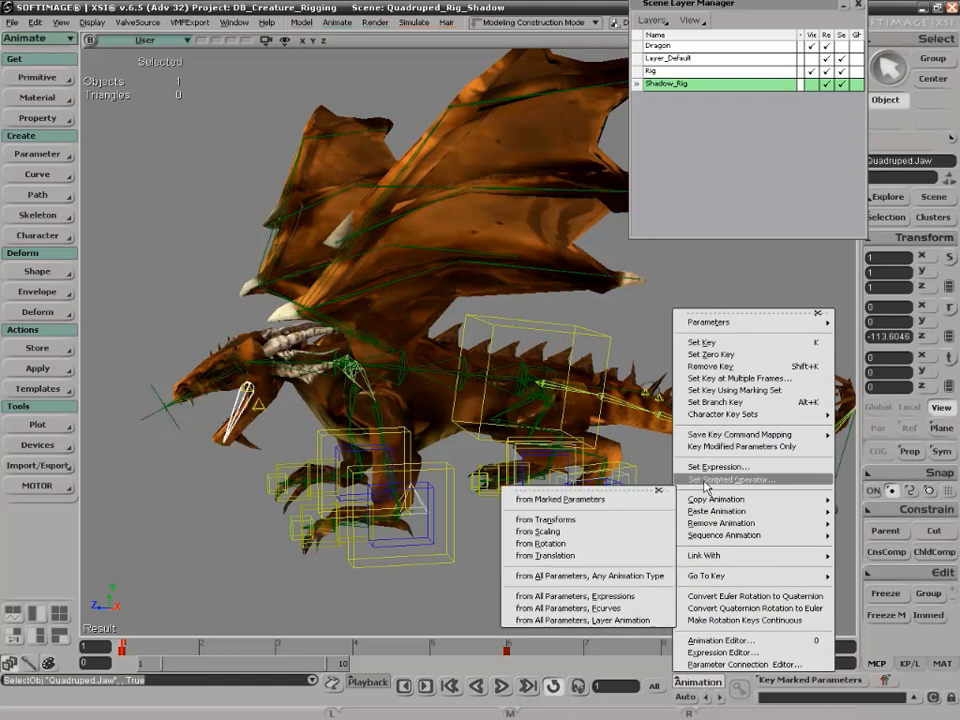
mouse_move(730, 523)
click(480, 534)
click(195, 538)
middle_drag(195, 538, 250, 542)
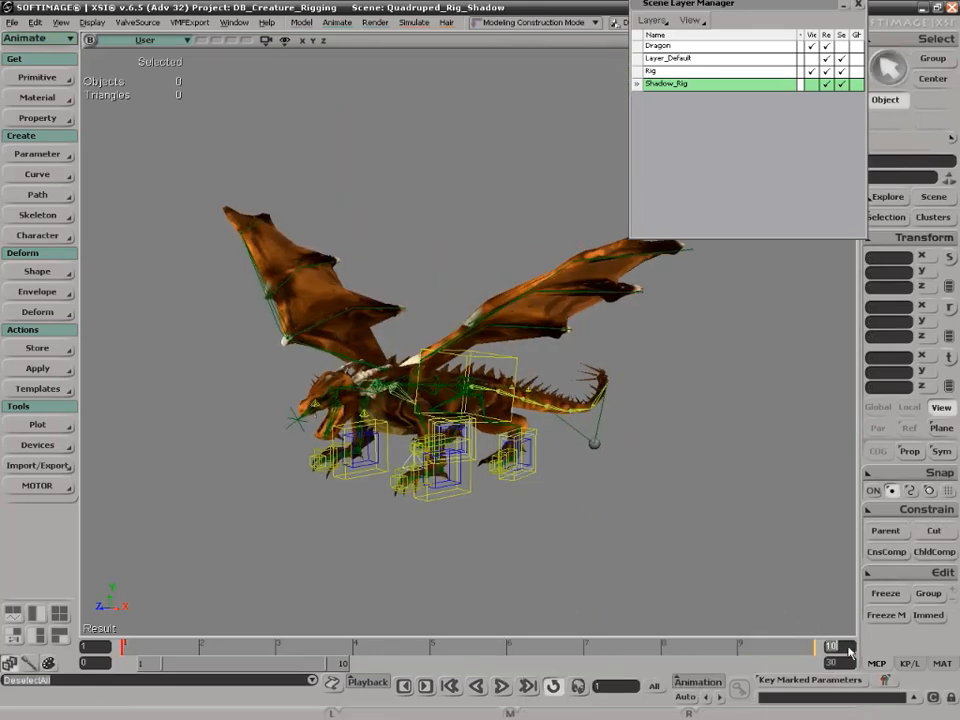
Extend the timeline's end frame to 30
drag(343, 663, 829, 663)
key(s)
right_drag(703, 489, 748, 502)
Select the innermost leading-edge bone of both wings and key their rotation at frames 1 and 30
click(530, 372)
right_drag(530, 372, 532, 425)
middle_drag(532, 425, 527, 472)
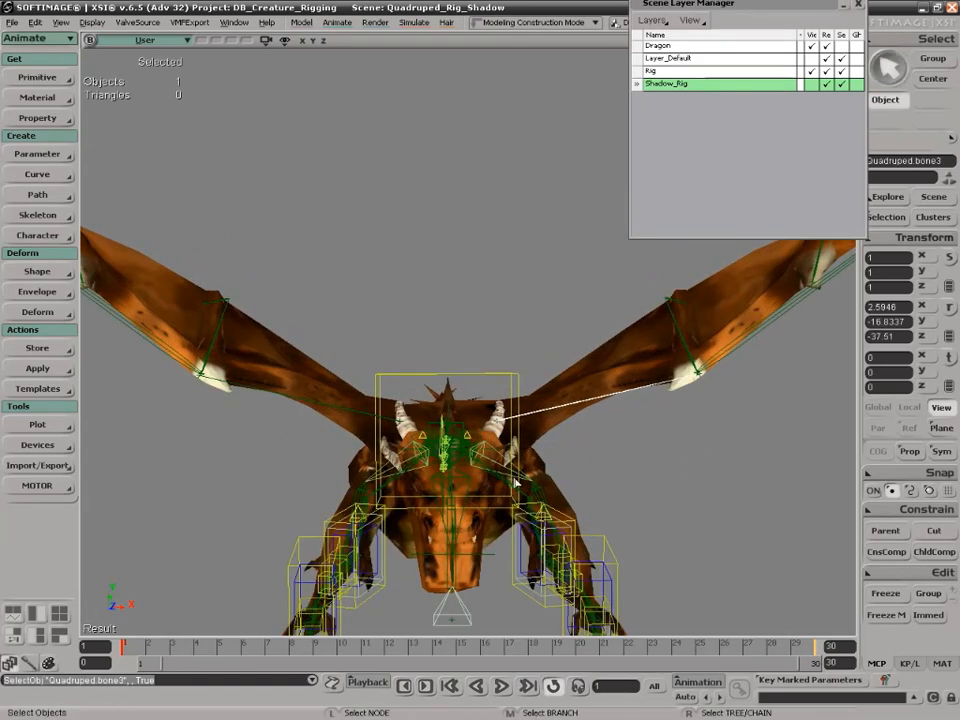
key(c)
key(space)
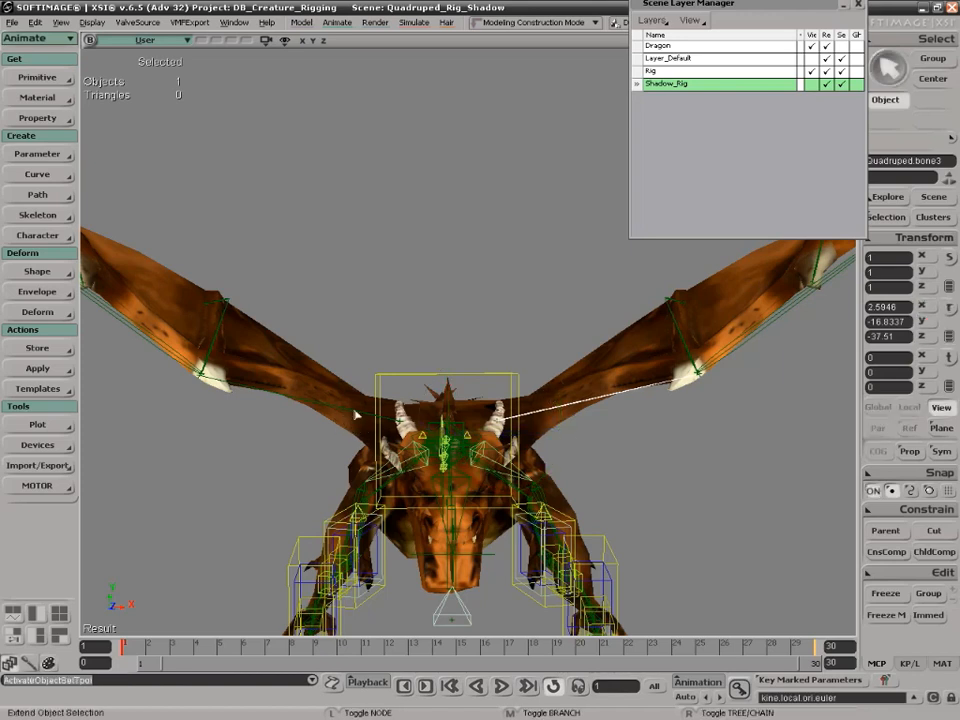
ctrl+click(357, 413)
key(c)
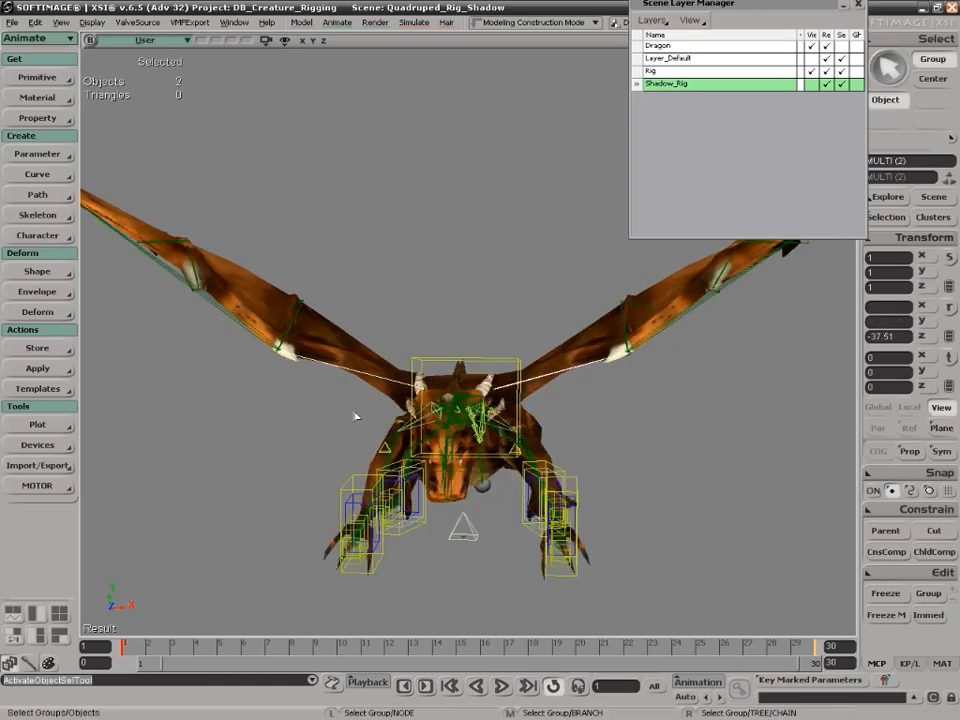
key(c)
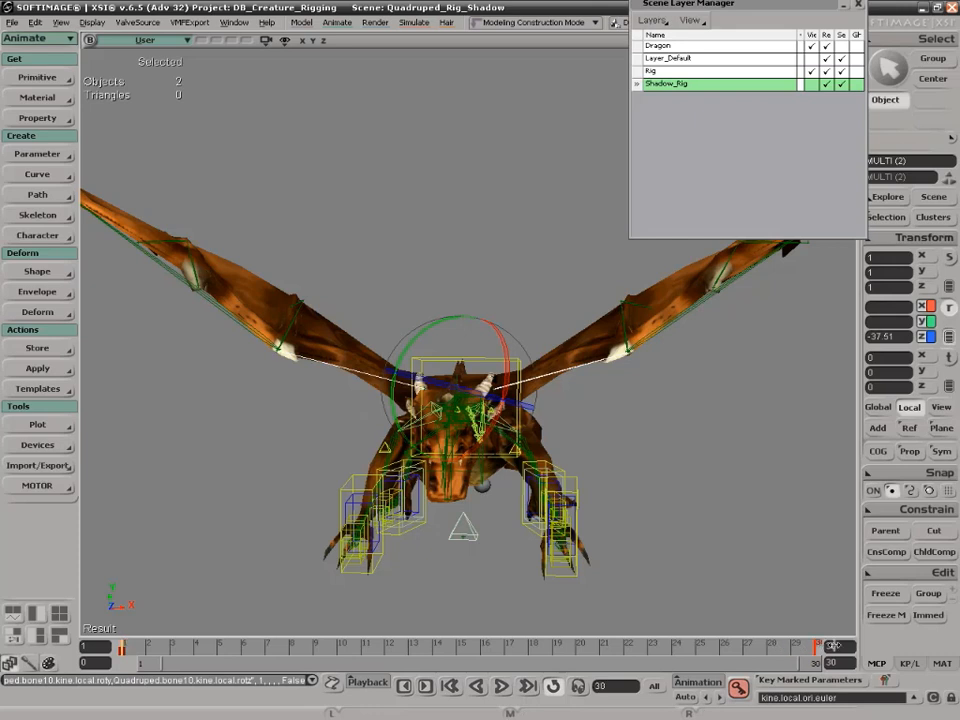
key(k)
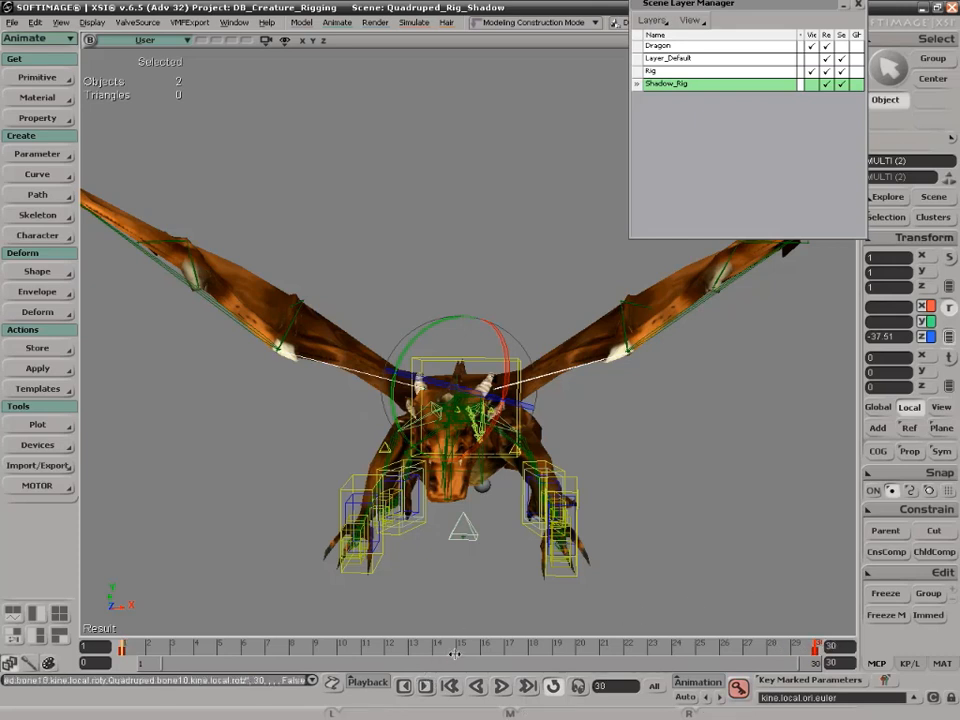
Select the next bone outward along the leading edge of both wings and key their rotation at frames 30 and 1
key(space)
drag(236, 314, 242, 373)
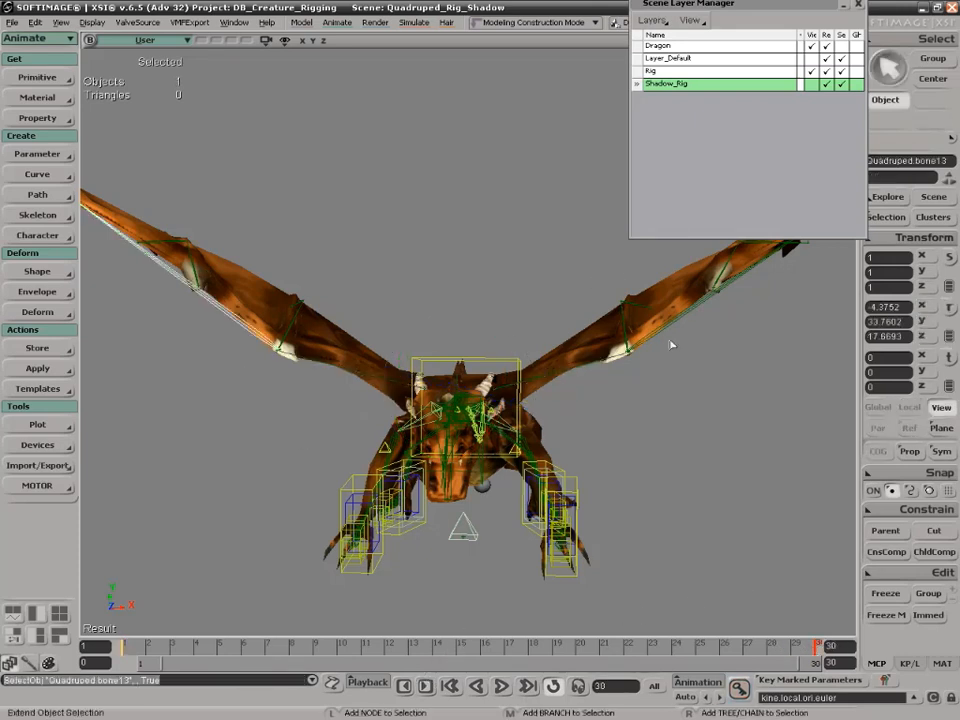
shift+drag(675, 320, 682, 373)
key(c)
key(k)
drag(128, 649, 86, 648)
key(k)
At frame 15, rotate the innermost leading-edge bone of each wing upward, key both rotations, and play the flap
click(454, 647)
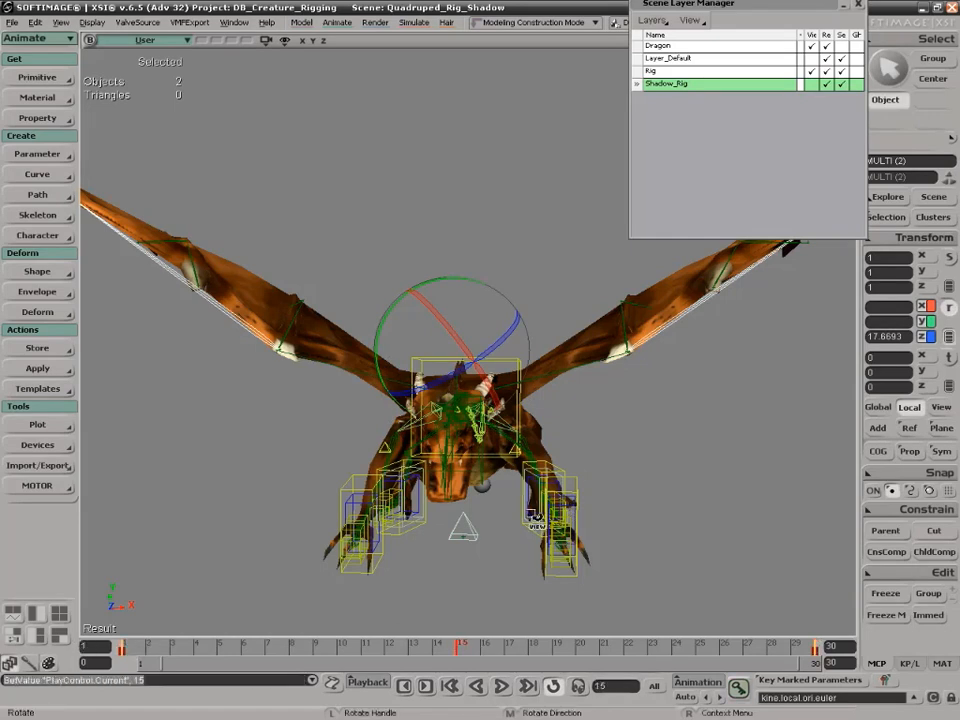
key(space)
click(560, 372)
key(c)
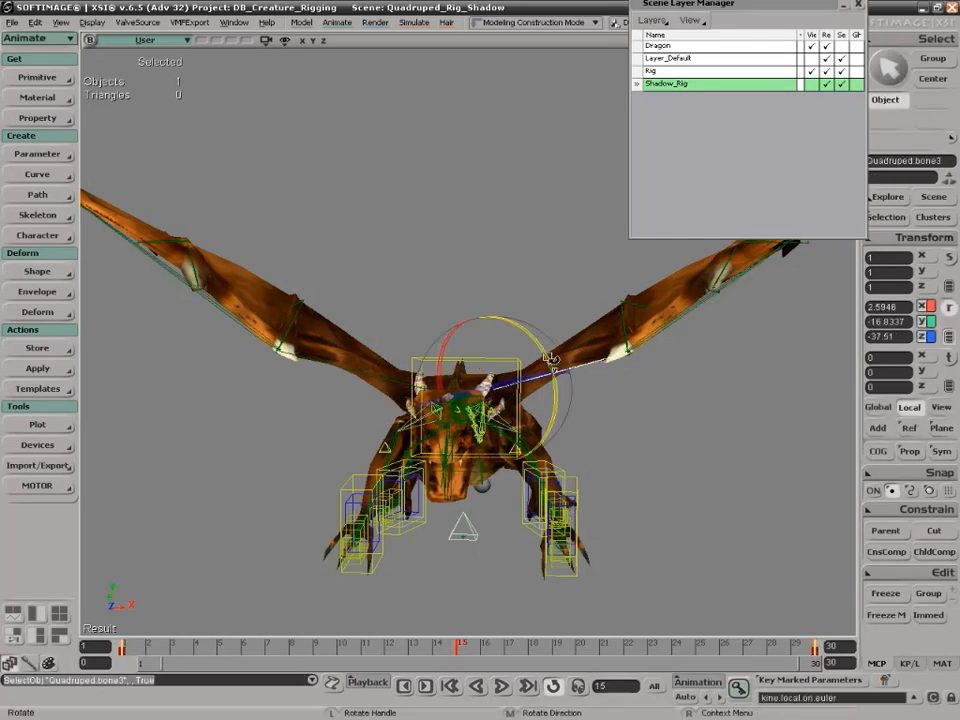
drag(541, 352, 360, 300)
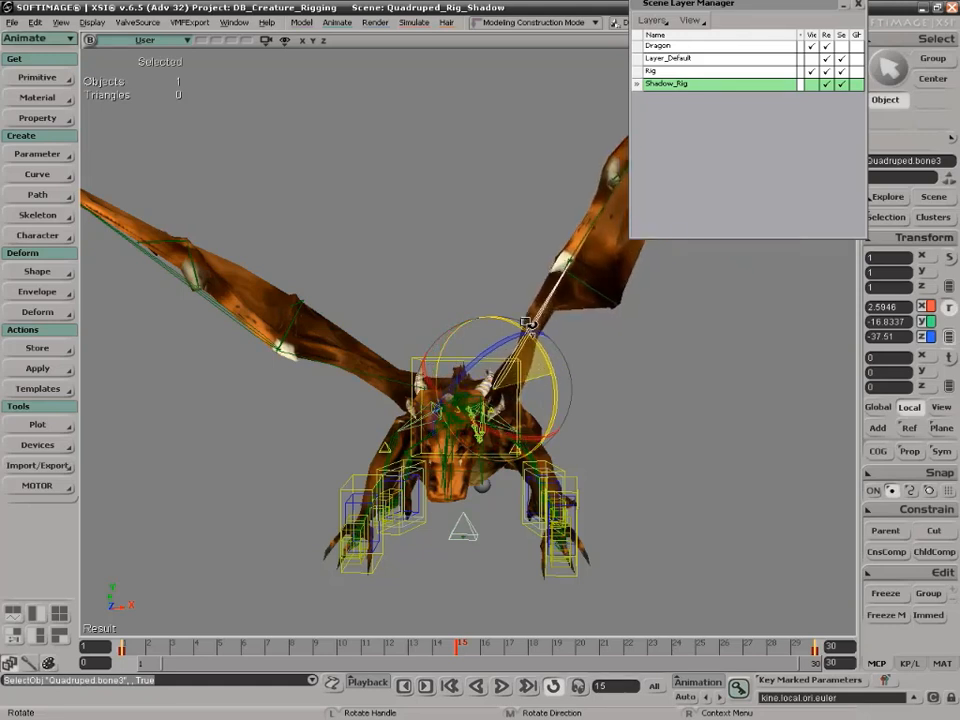
key(space)
click(369, 396)
key(c)
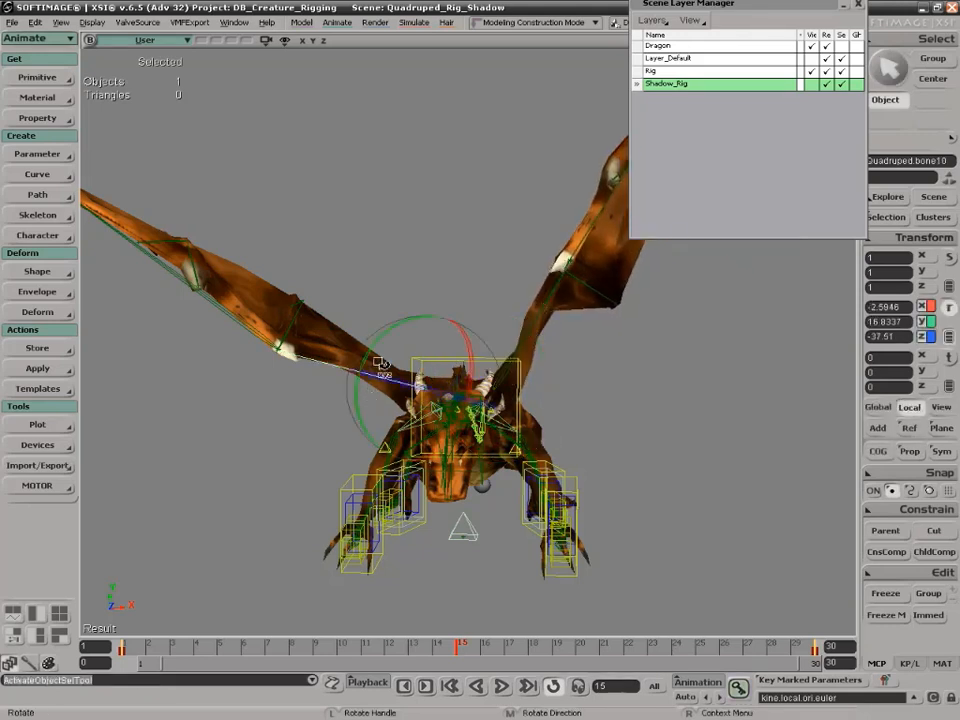
drag(395, 335, 405, 324)
shift+click(565, 400)
key(k)
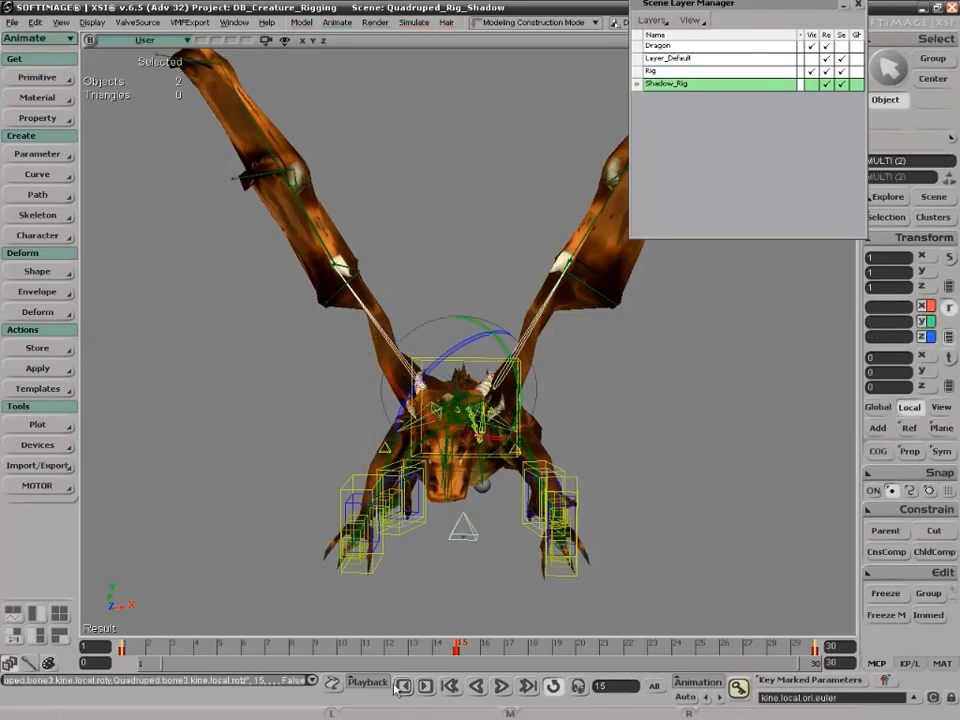
click(501, 686)
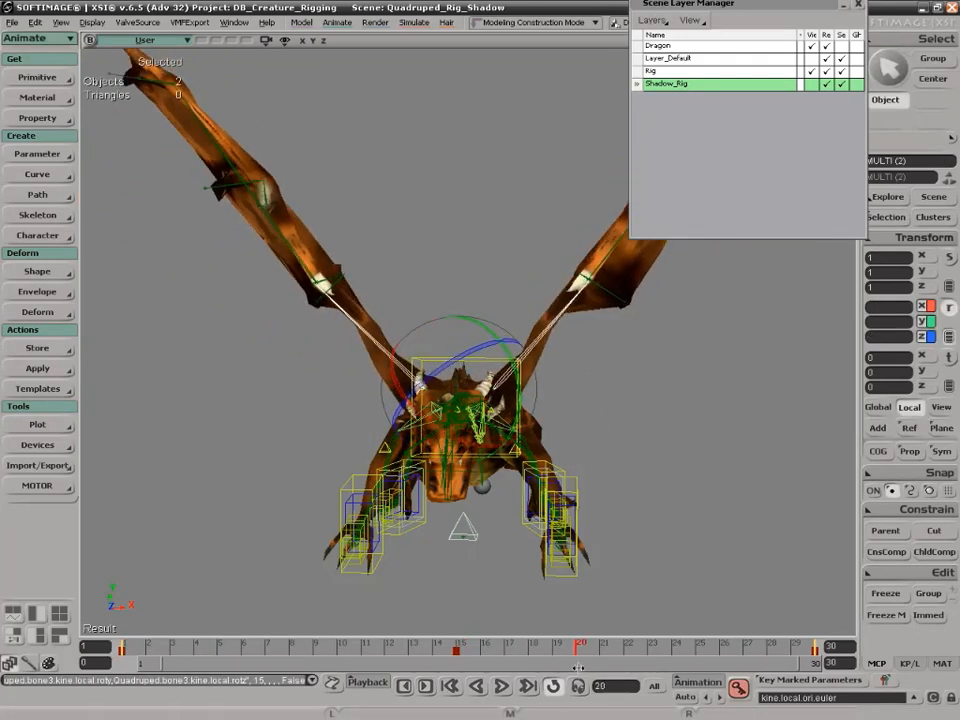
Export the wing flap as a Skeletal Animation SMD, replacing Dragon_idle.smd in the Dragon folder
key(s)
right_drag(714, 538, 580, 536)
click(137, 22)
click(148, 37)
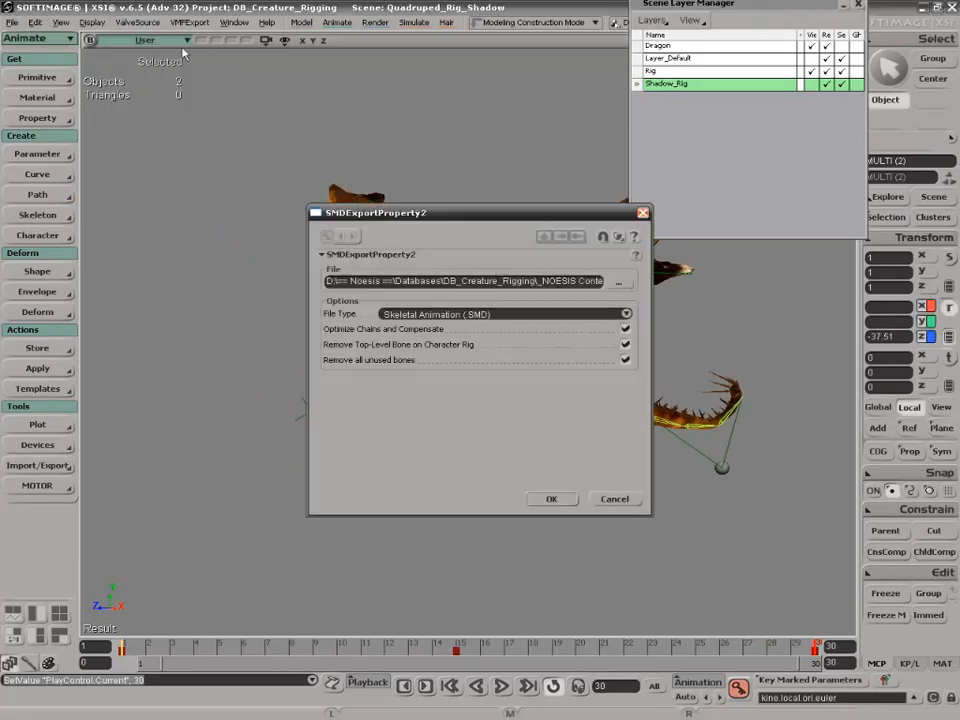
click(620, 284)
double_click(368, 172)
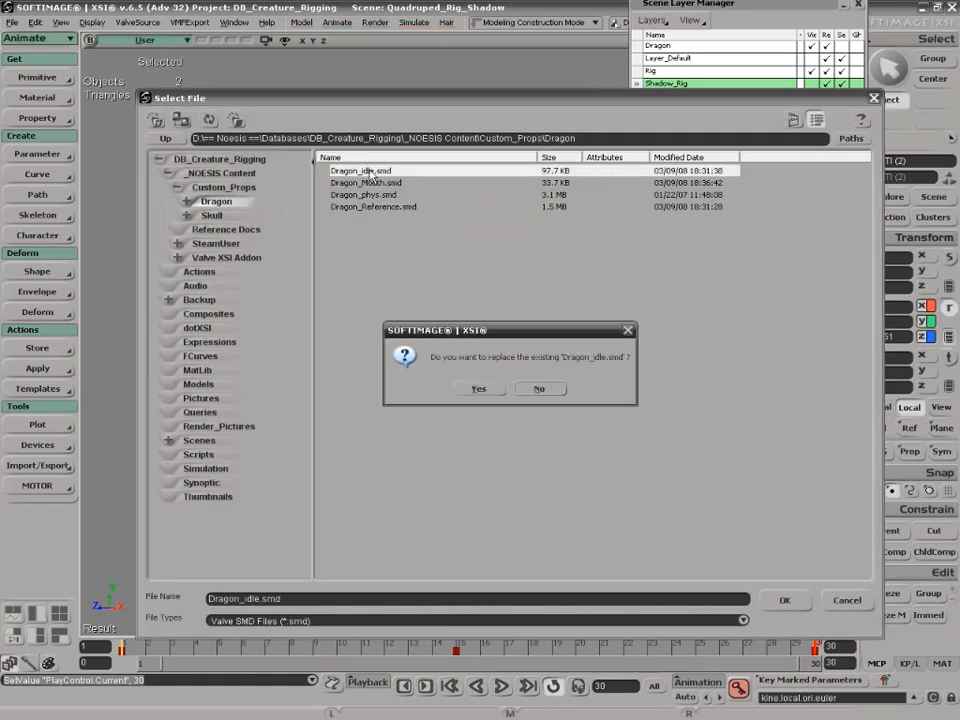
click(479, 388)
click(555, 501)
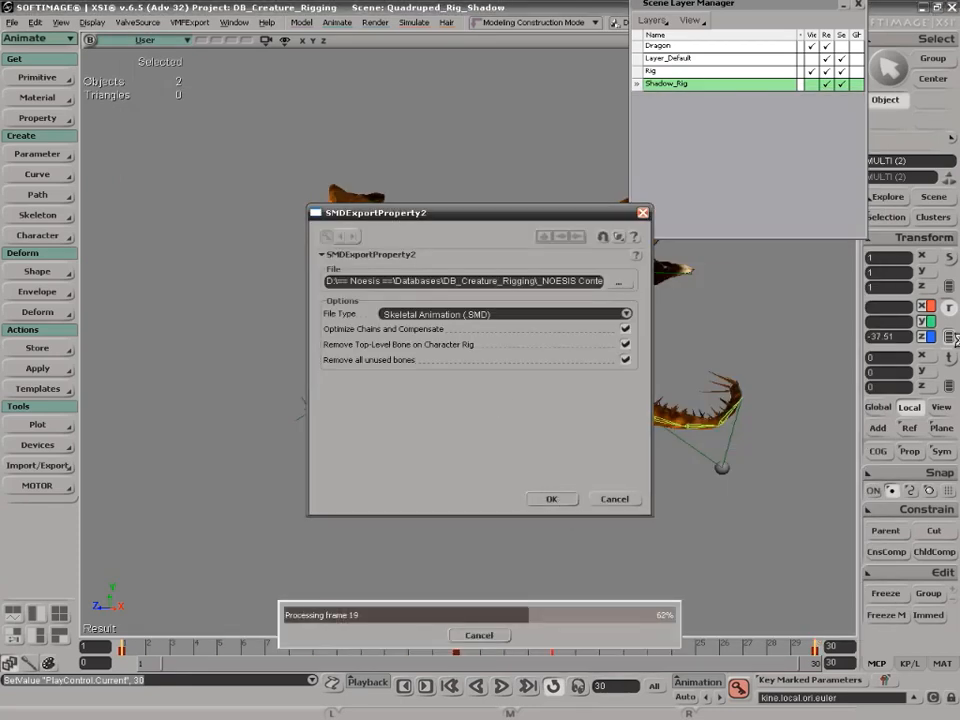
Open Dragon.qc from the Dragon folder in Notepad, change the second sequence to Mouth using "Dragon_Mouth", and save the file
click(925, 8)
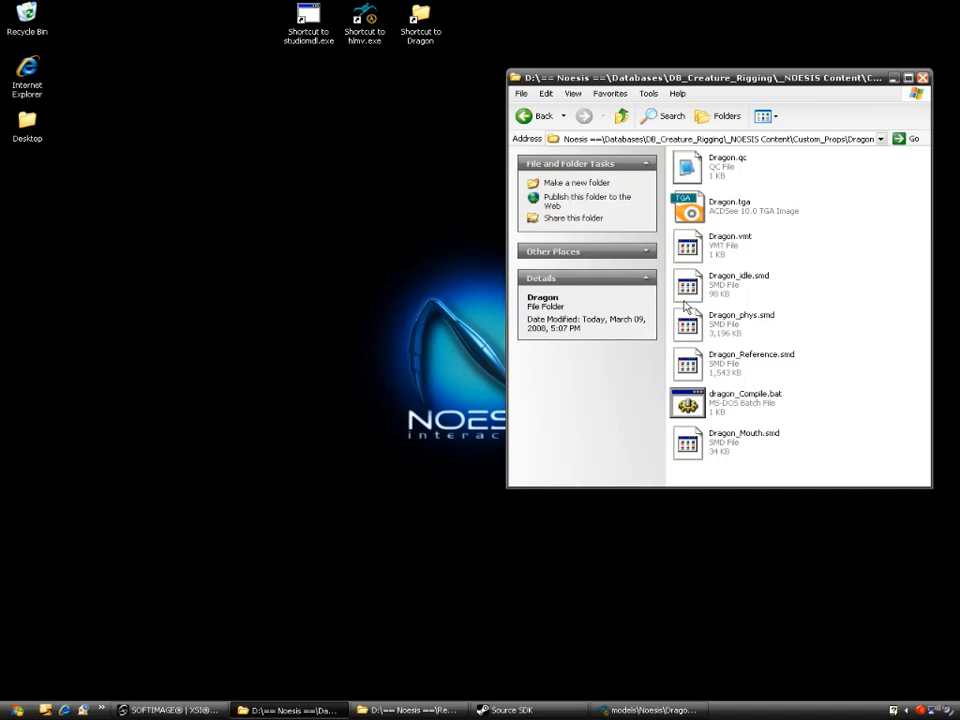
double_click(688, 168)
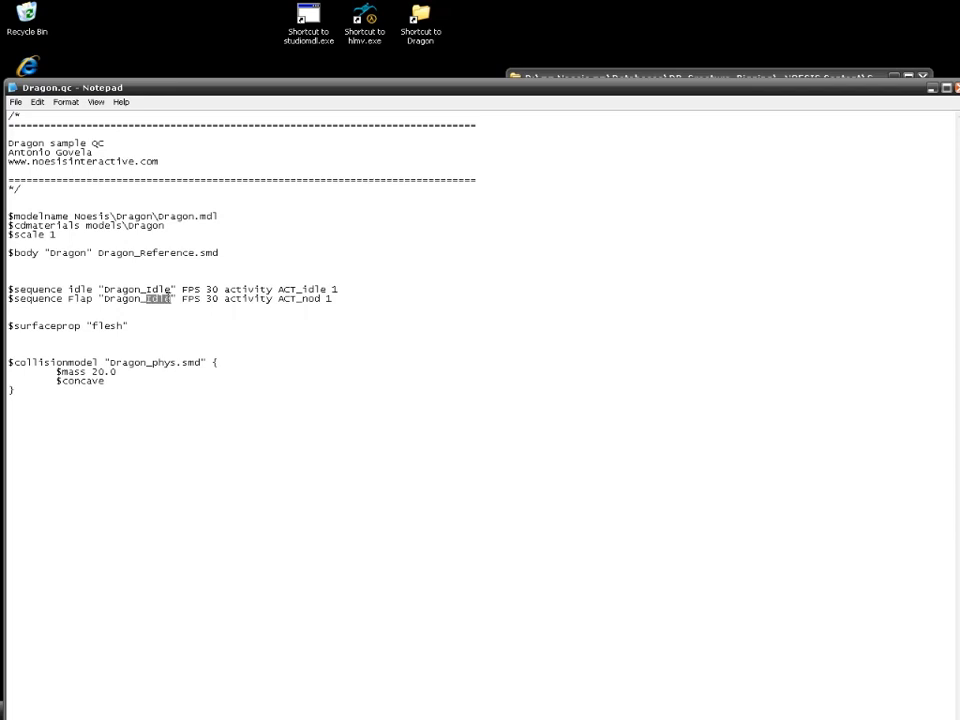
text(Flap)
click(574, 78)
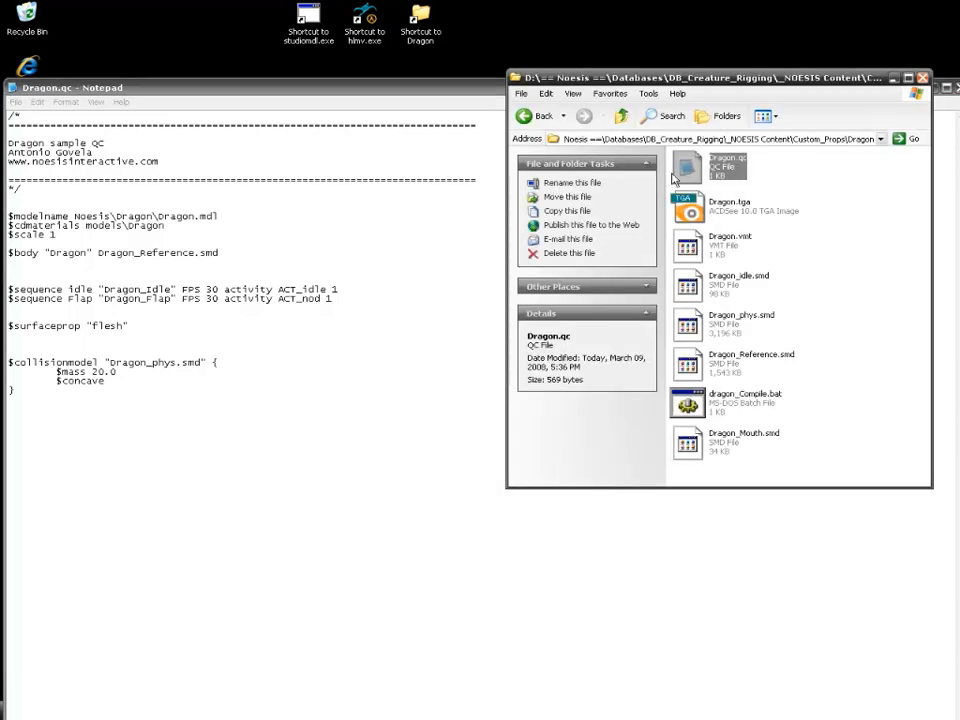
click(848, 349)
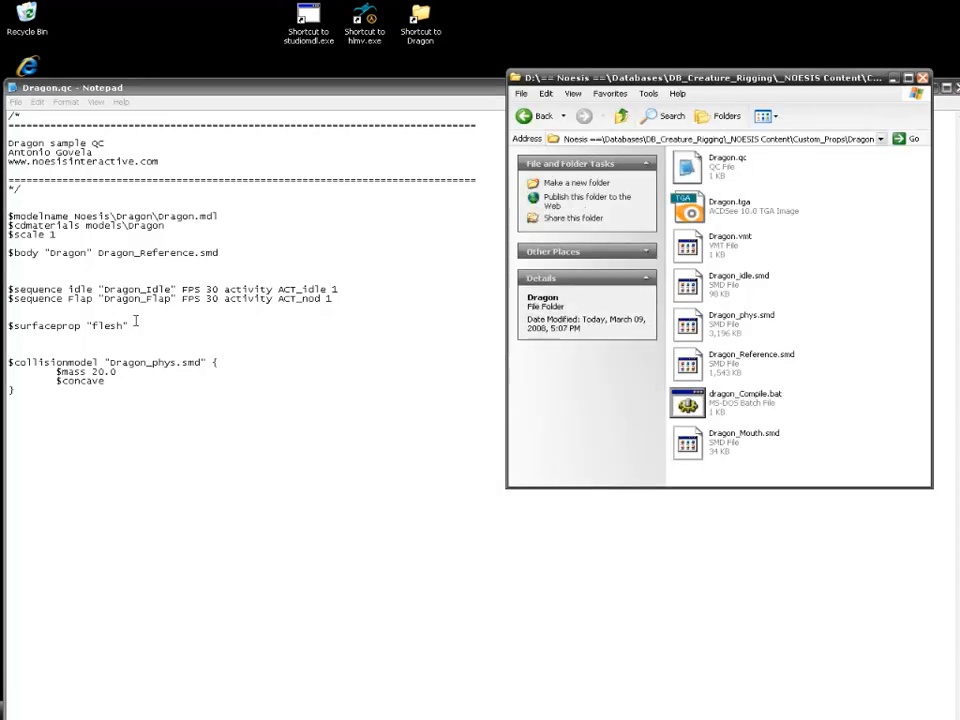
click(148, 306)
text(Mouth "Dragon_)
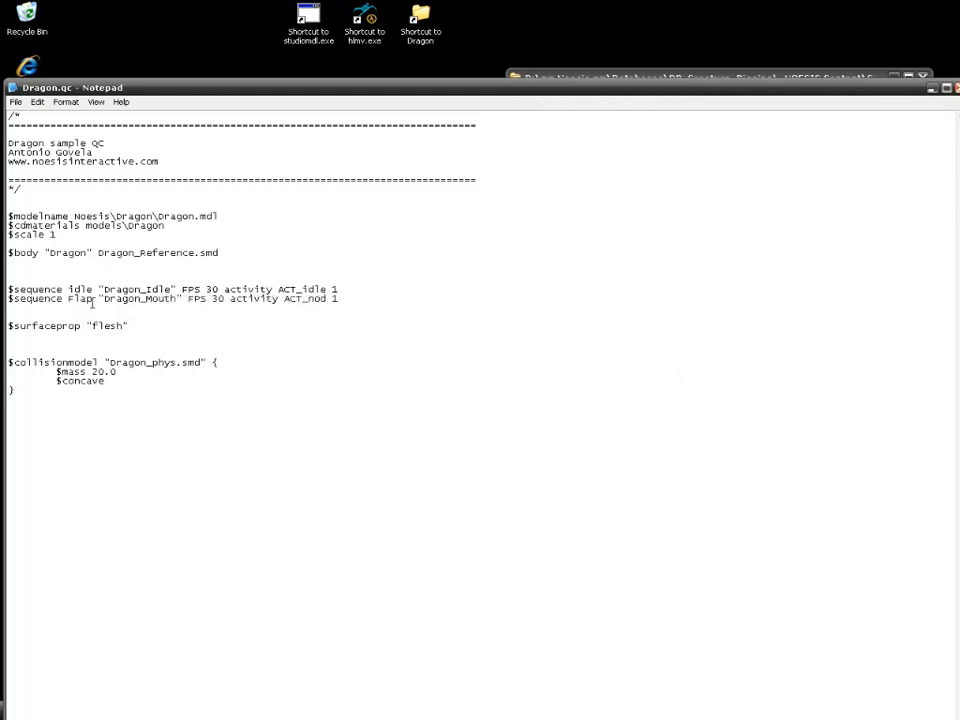
text(Mouth)
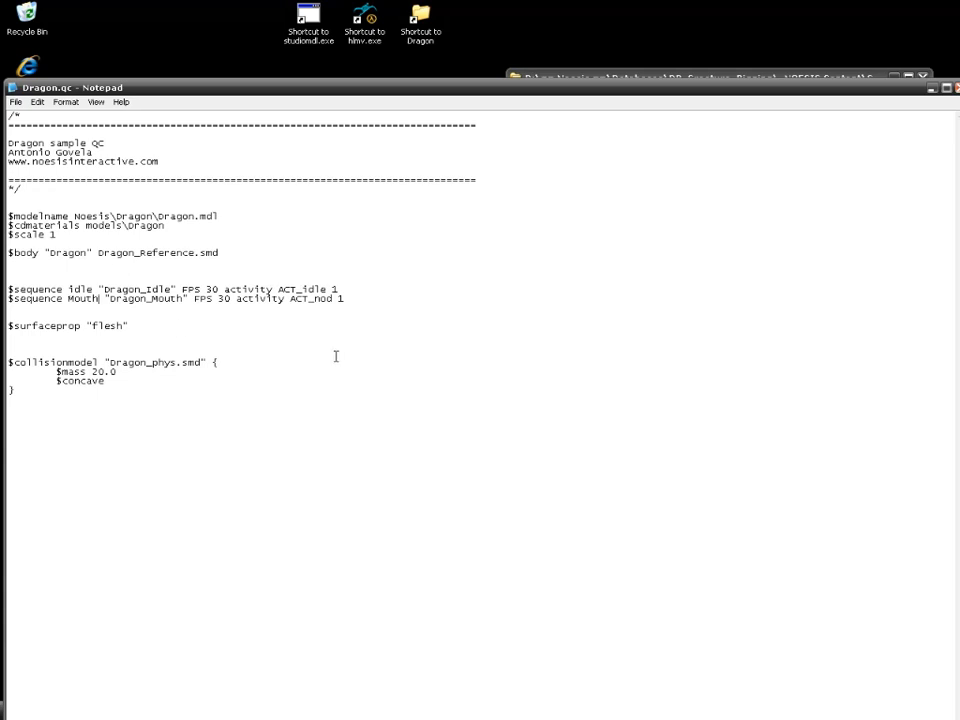
key(alt+F4)
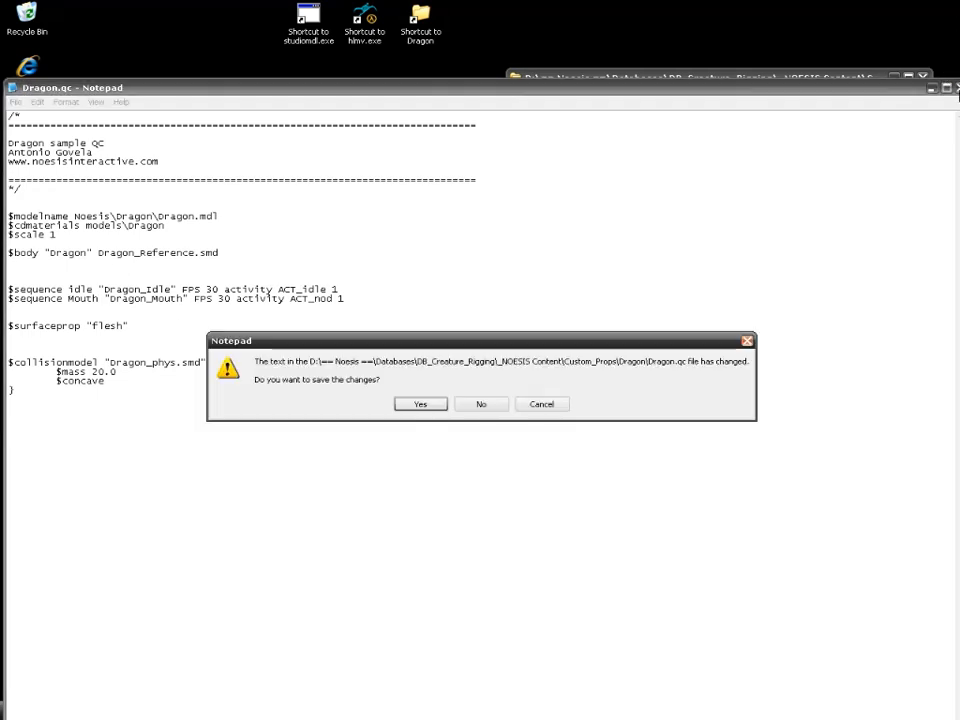
click(420, 406)
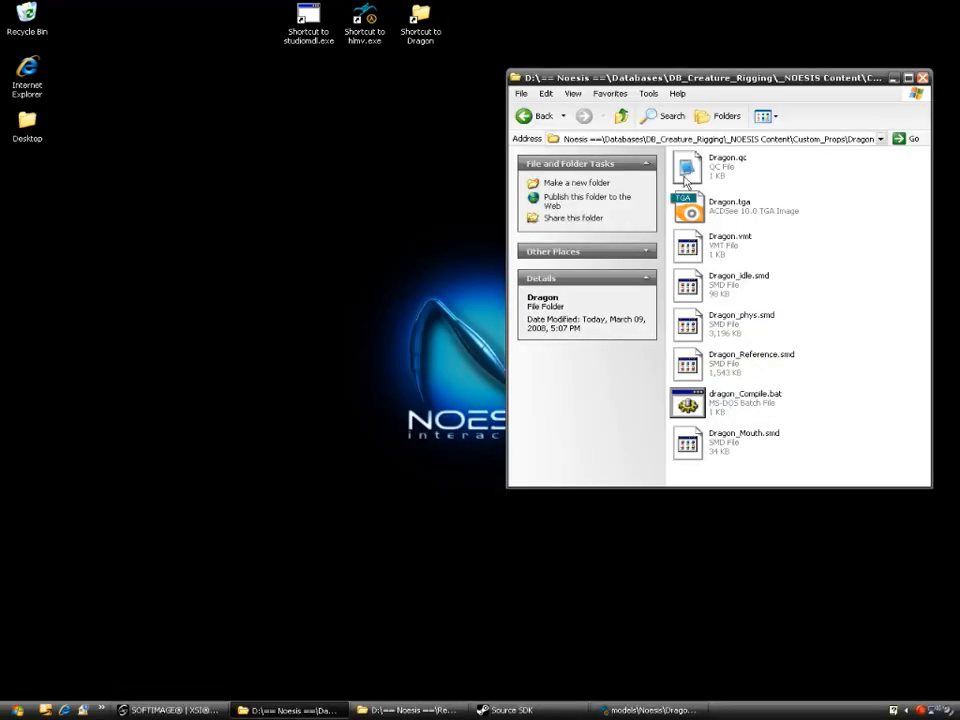
Compile the dragon with dragon_Compile.bat, then switch to the Source model viewer and refresh dragon.mdl
double_click(680, 412)
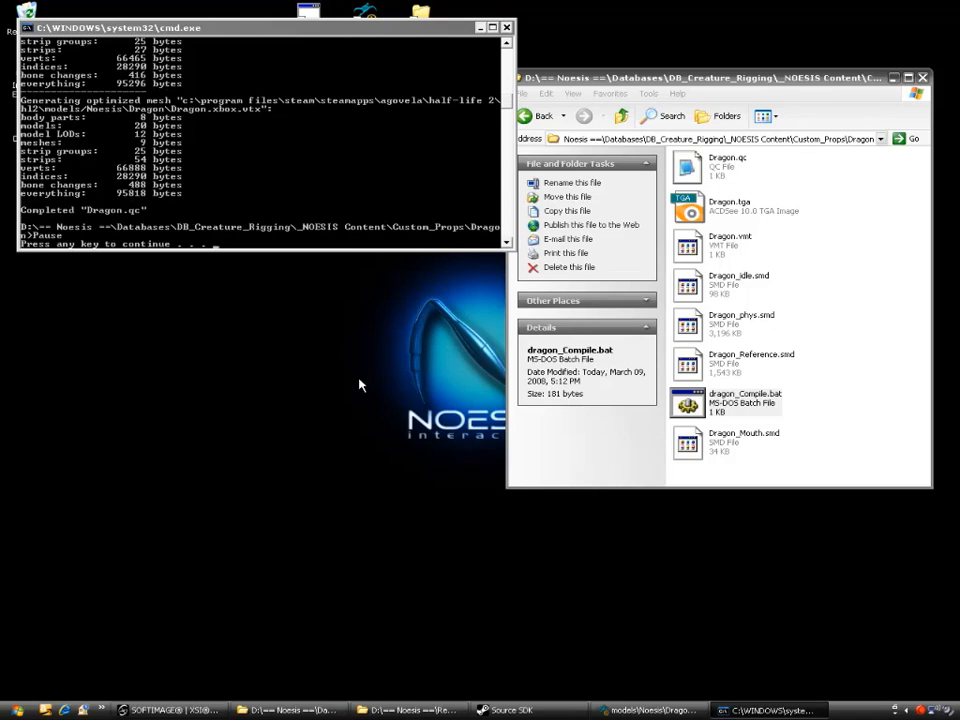
key(Return)
click(646, 711)
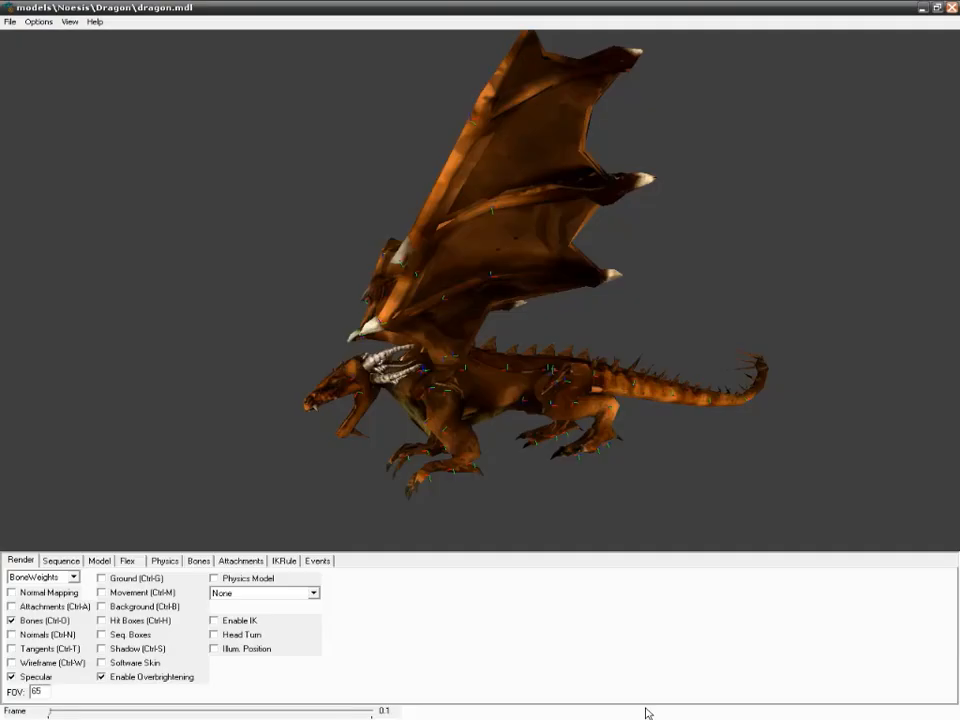
click(10, 21)
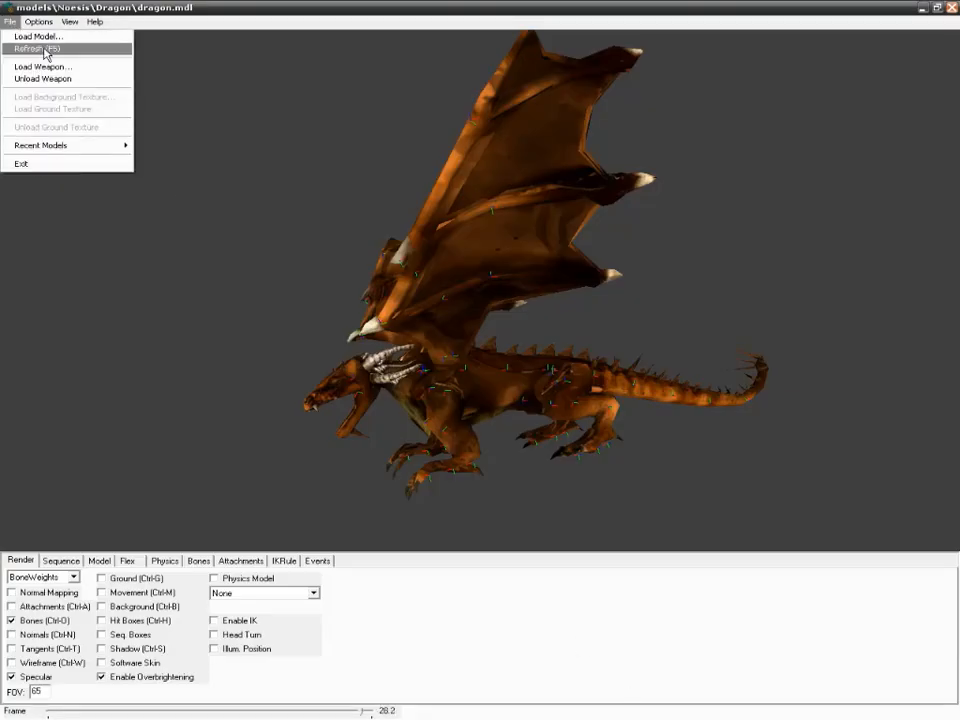
click(44, 50)
Play the Mouth sequence on the dragon model and examine the jaw motion from the side and front
drag(409, 362, 635, 318)
mouse_move(508, 348)
mouse_down()
mouse_move(504, 324)
mouse_move(514, 340)
mouse_move(504, 338)
mouse_up()
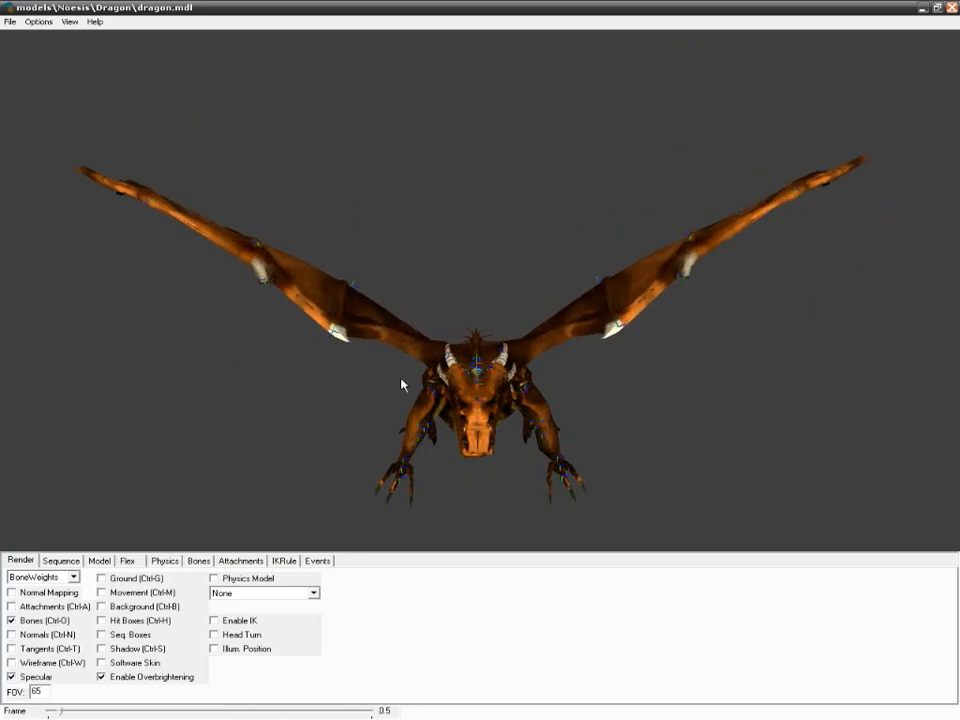
click(60, 561)
click(45, 578)
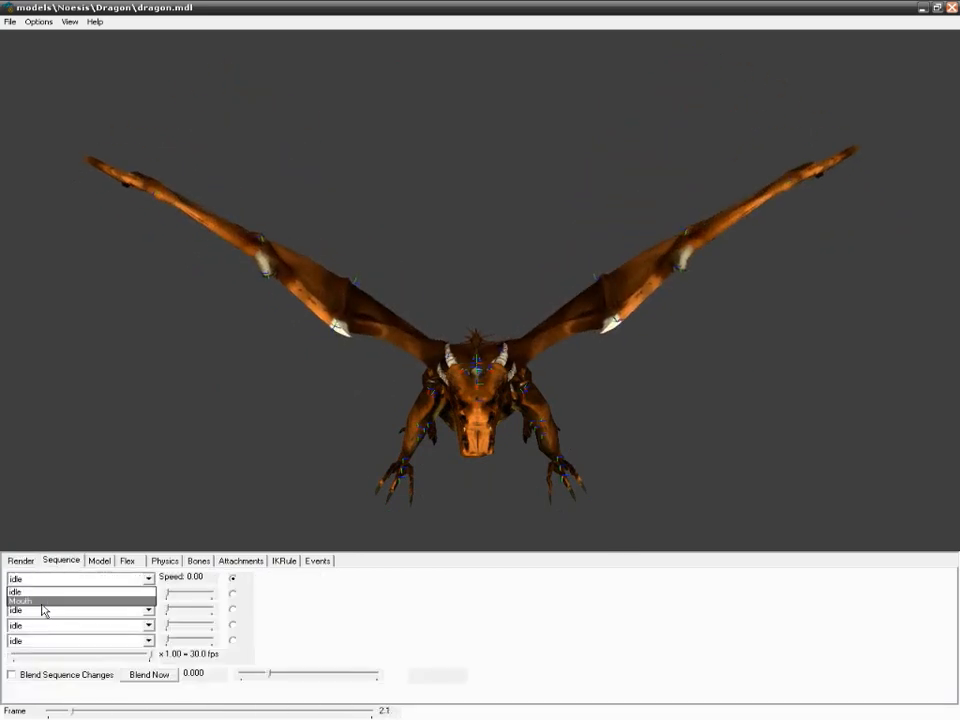
click(43, 601)
drag(673, 435, 505, 422)
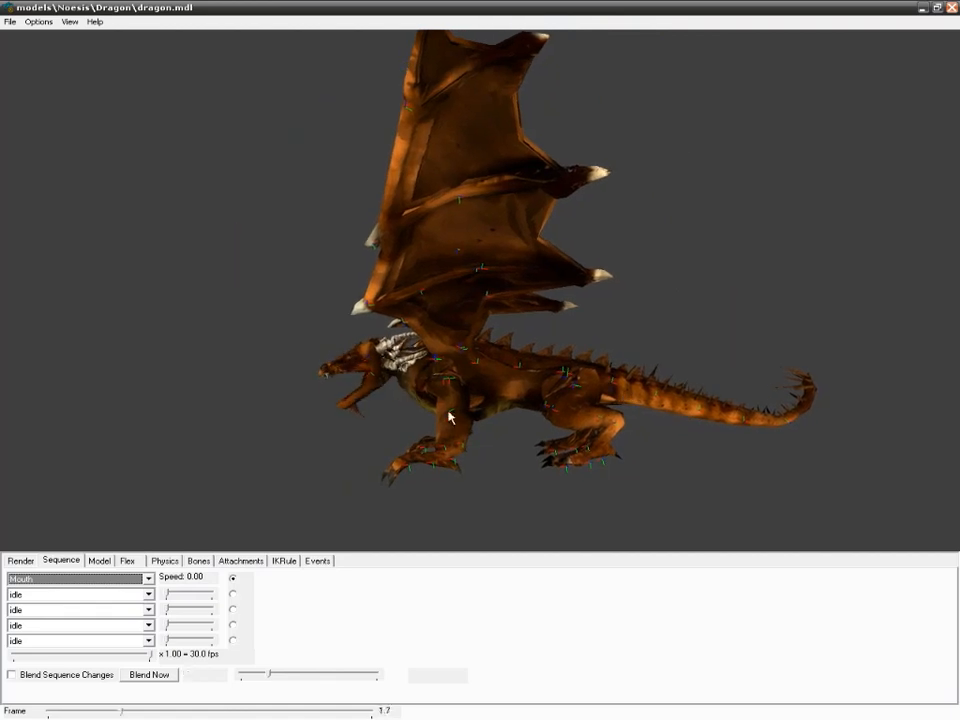
drag(447, 392, 499, 392)
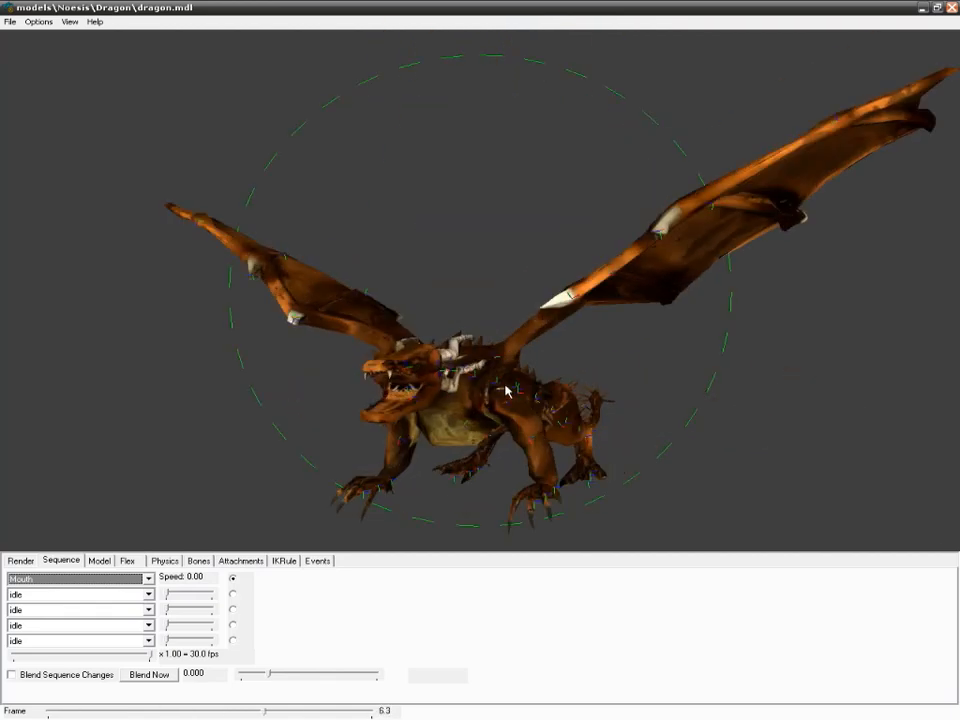
Enable the Shadow and Ground display options for the dragon model
click(10, 560)
click(101, 648)
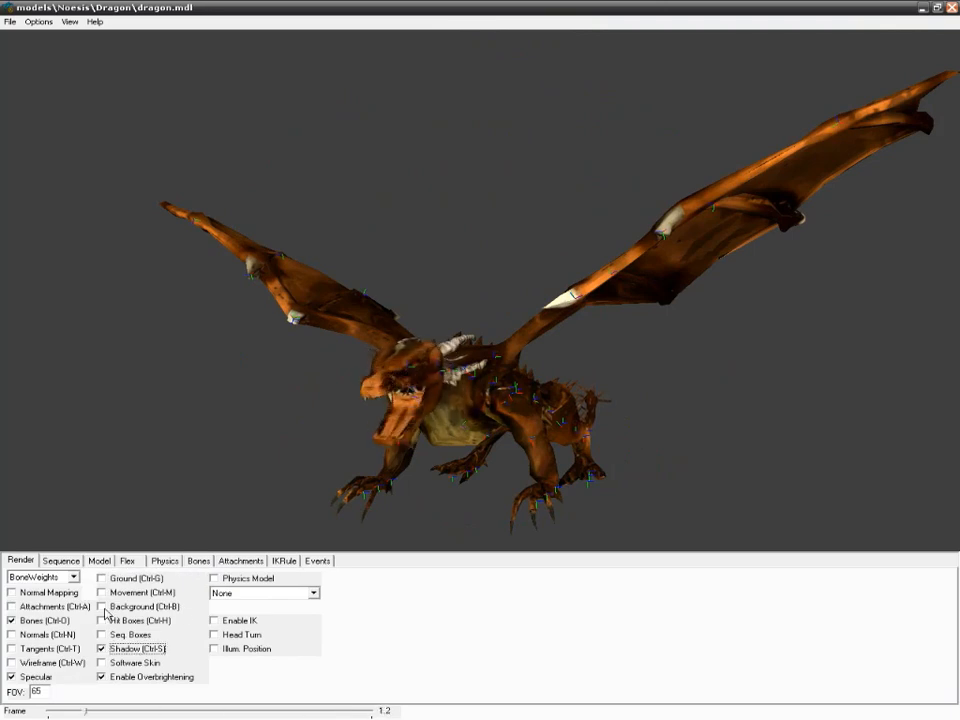
click(101, 579)
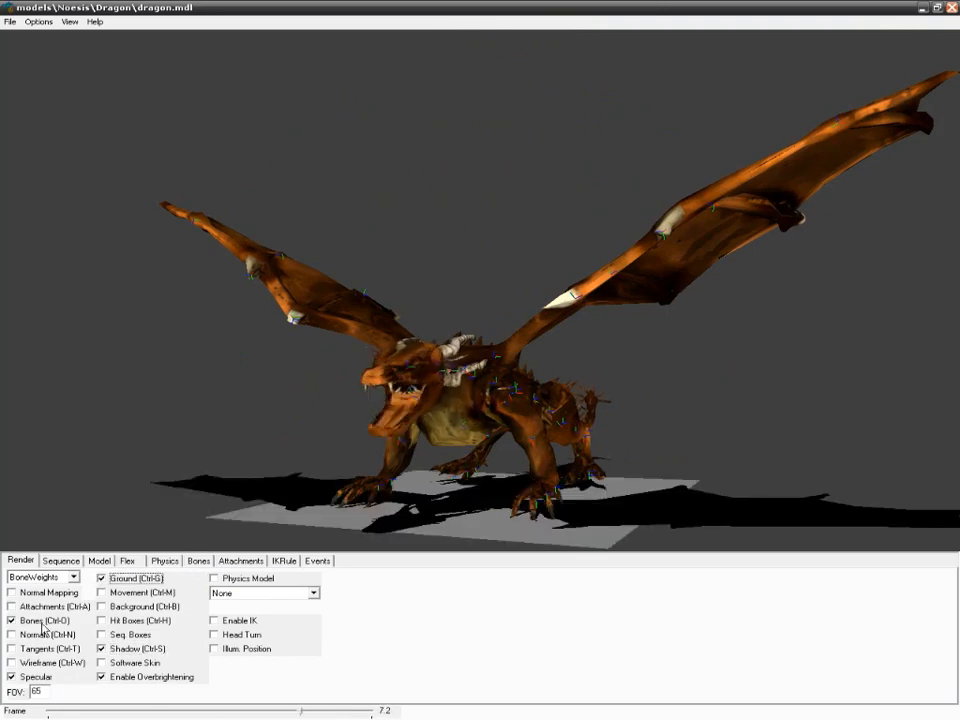
Set the base sequence to idle, layer the Mouth sequence over it, and raise the Mouth layer's weight to maximum
click(61, 560)
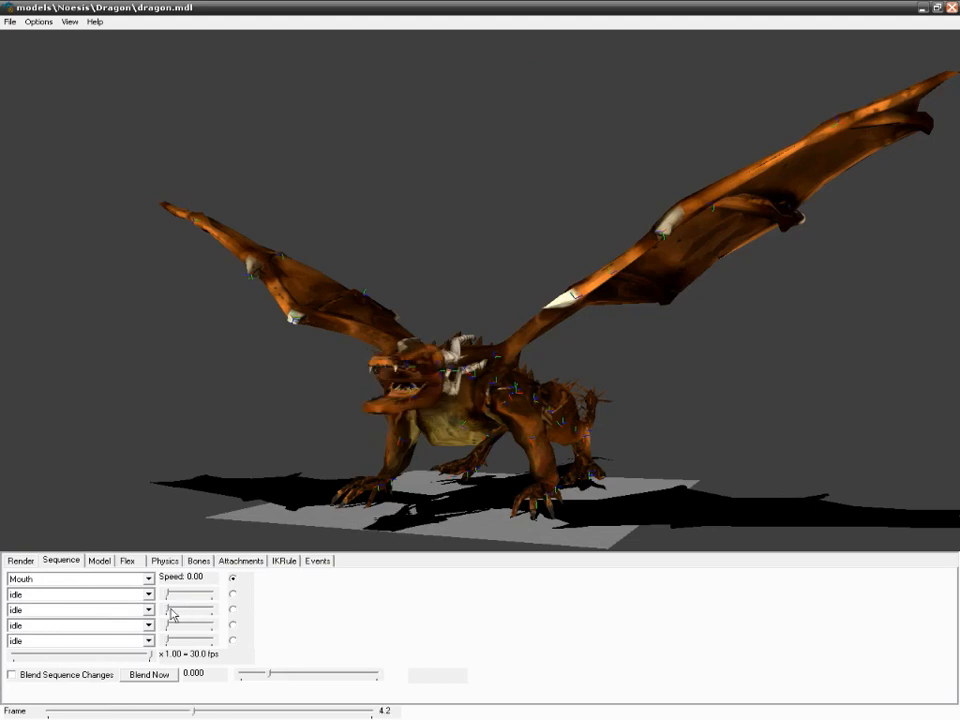
click(77, 595)
click(71, 622)
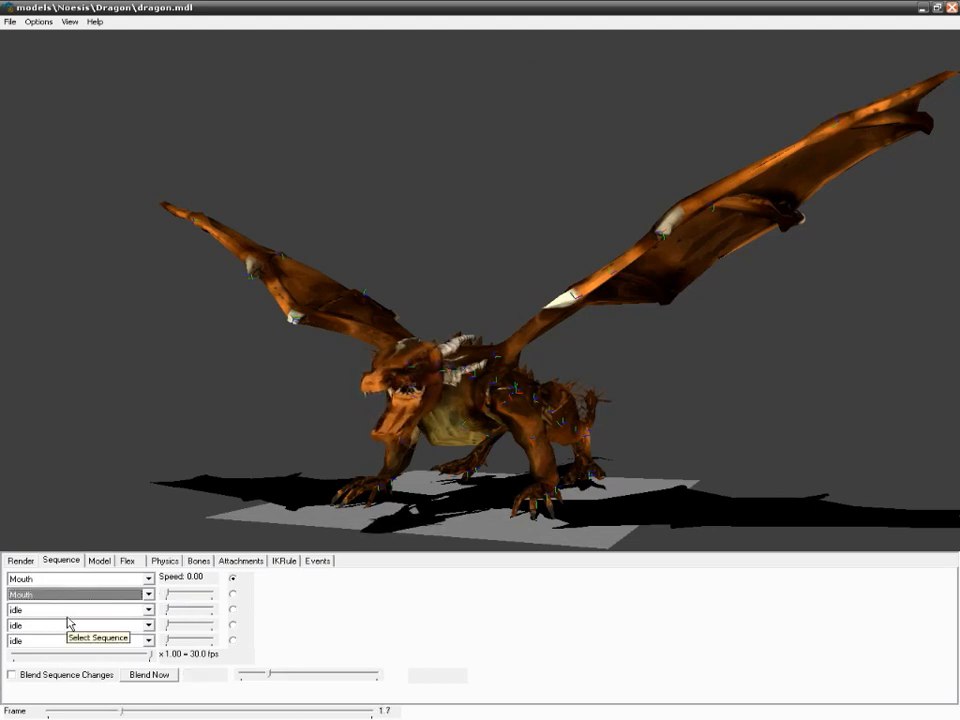
click(64, 579)
click(64, 591)
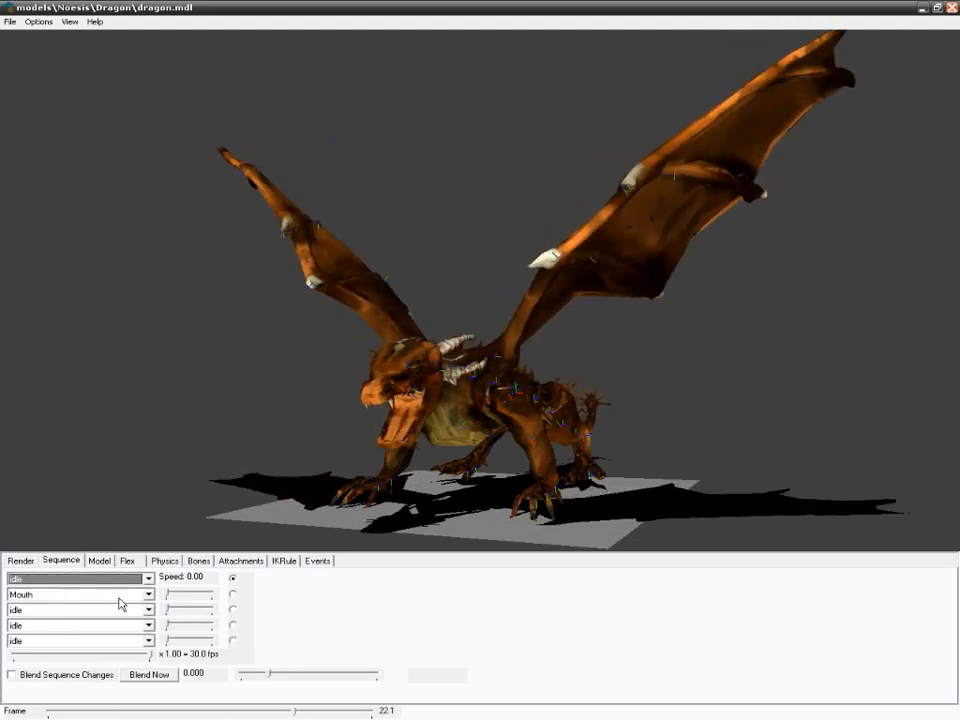
drag(168, 608, 213, 597)
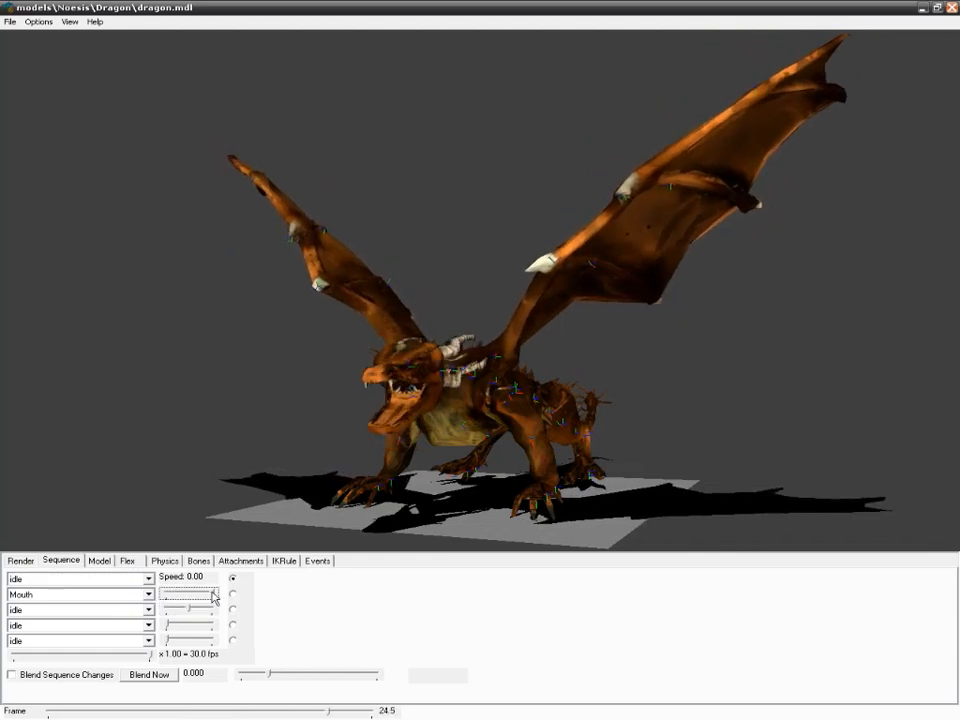
Examine the combined flap and mouth animation from several angles and hide the bones display
drag(654, 446, 697, 397)
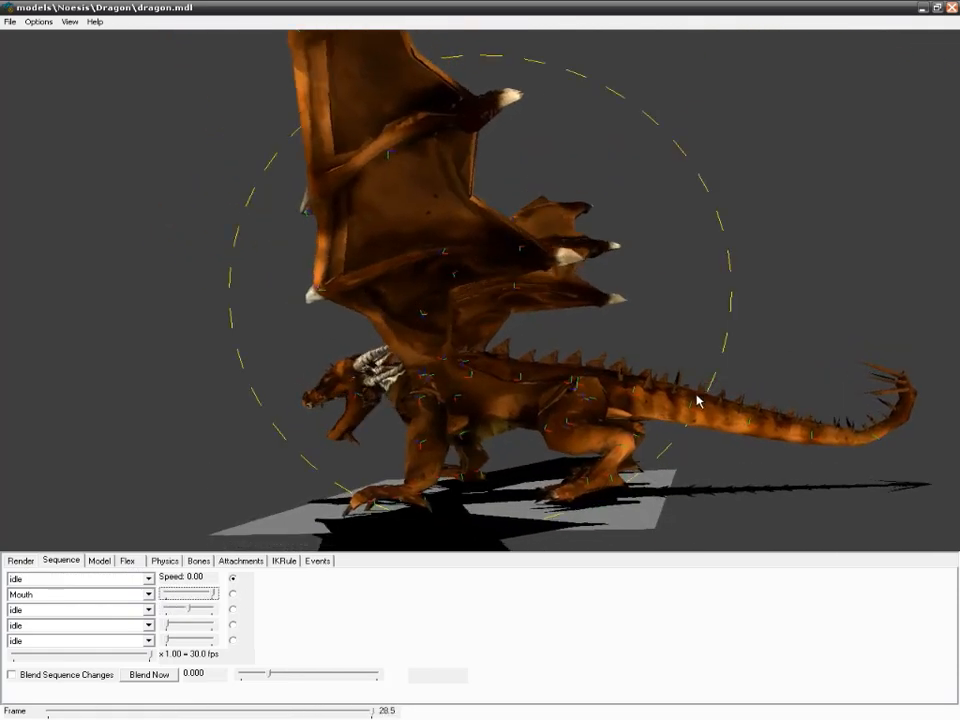
drag(791, 482, 616, 415)
drag(733, 338, 726, 330)
drag(611, 408, 589, 424)
click(20, 561)
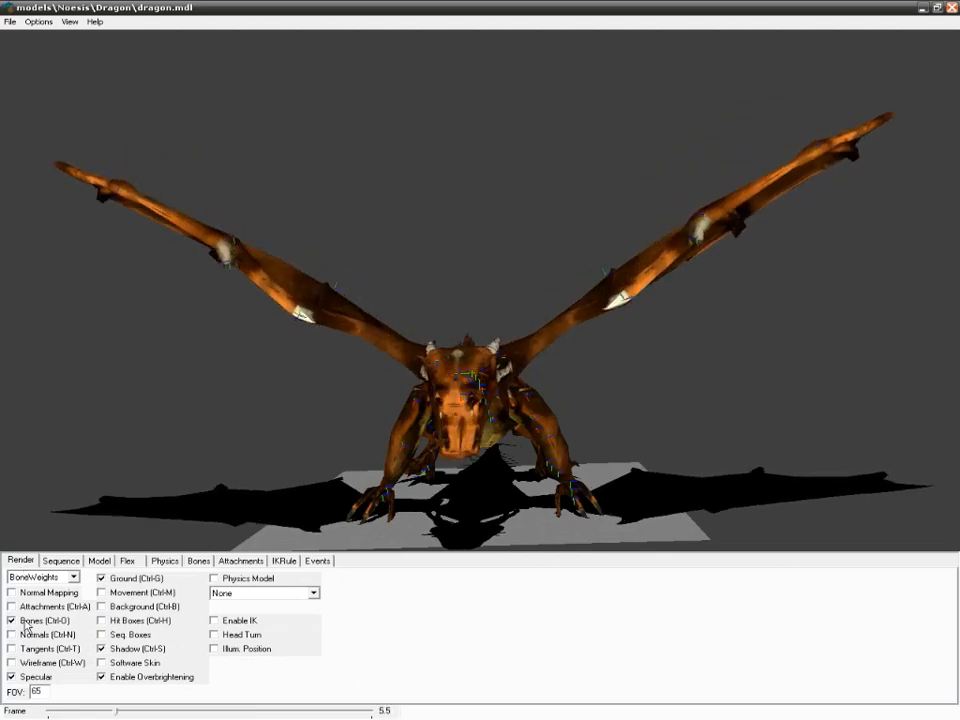
click(11, 620)
drag(692, 414, 570, 401)
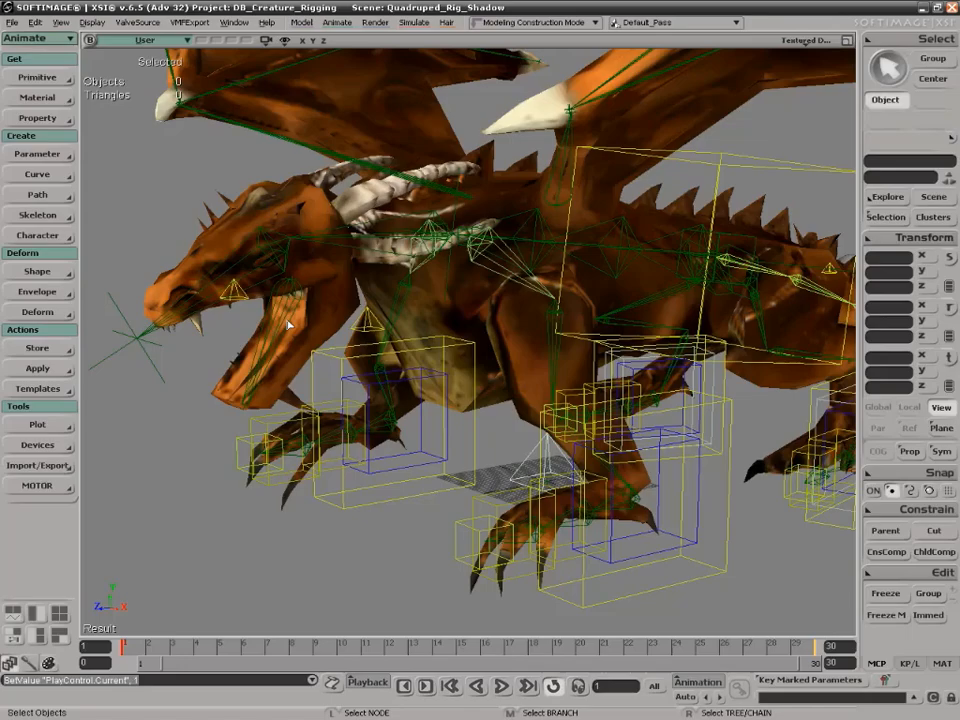
key(s)
mouse_move(289, 325)
right_down()
mouse_move(298, 349)
mouse_move(375, 354)
mouse_move(388, 364)
mouse_move(366, 364)
mouse_move(308, 326)
right_up()
key(space)
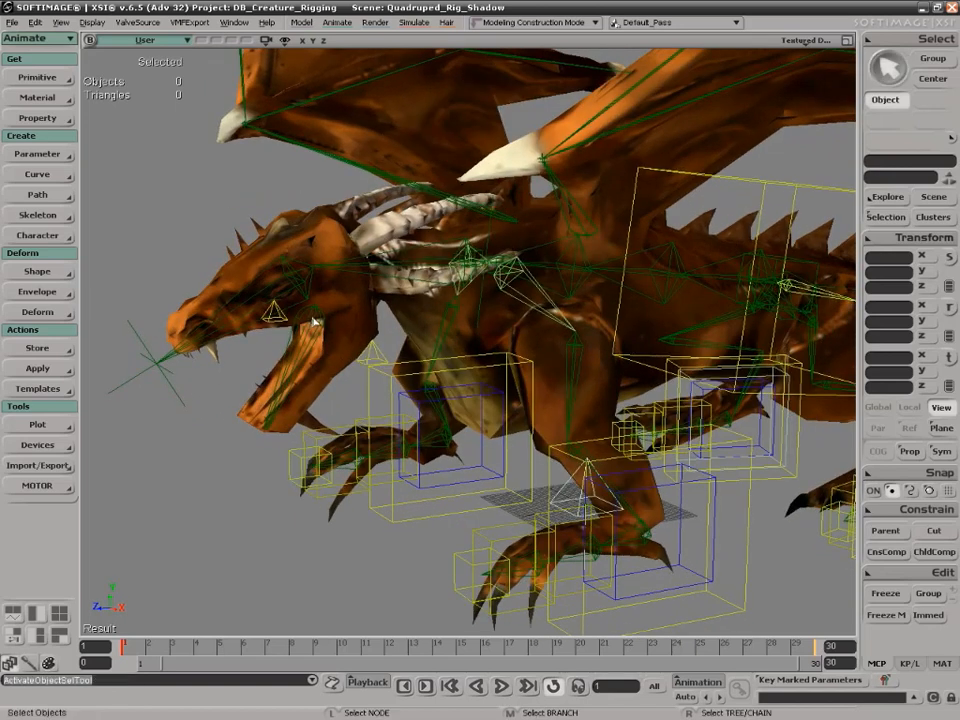
Rotate the jaw bone to test how the head and horns deform, and undo the rotations
click(313, 320)
key(c)
drag(246, 328, 242, 319)
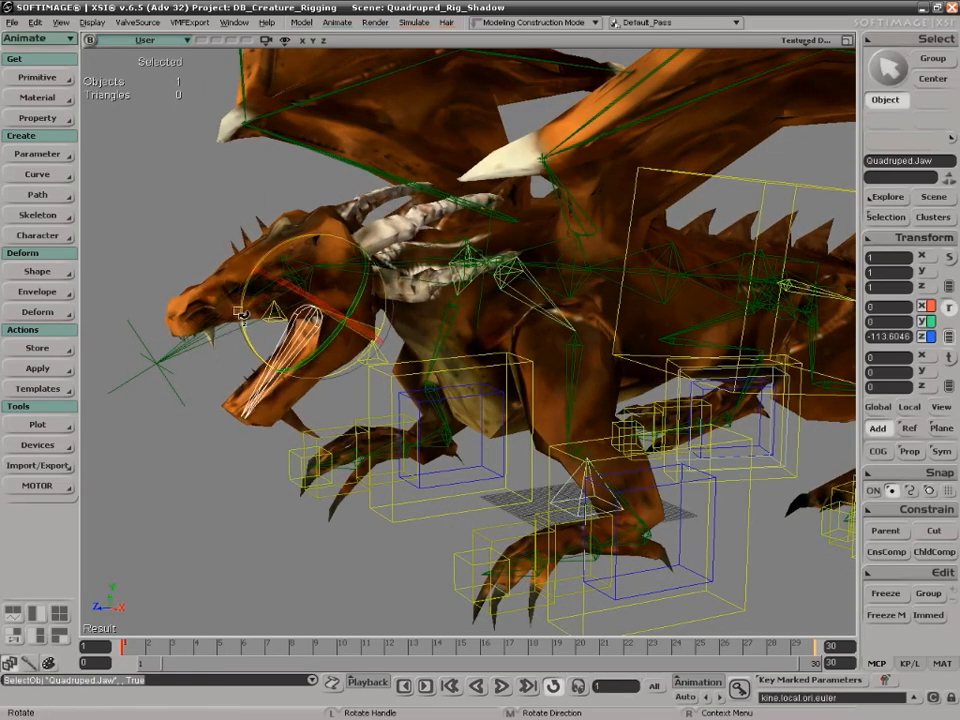
drag(230, 265, 330, 362)
drag(274, 347, 248, 292)
key(ctrl+z)
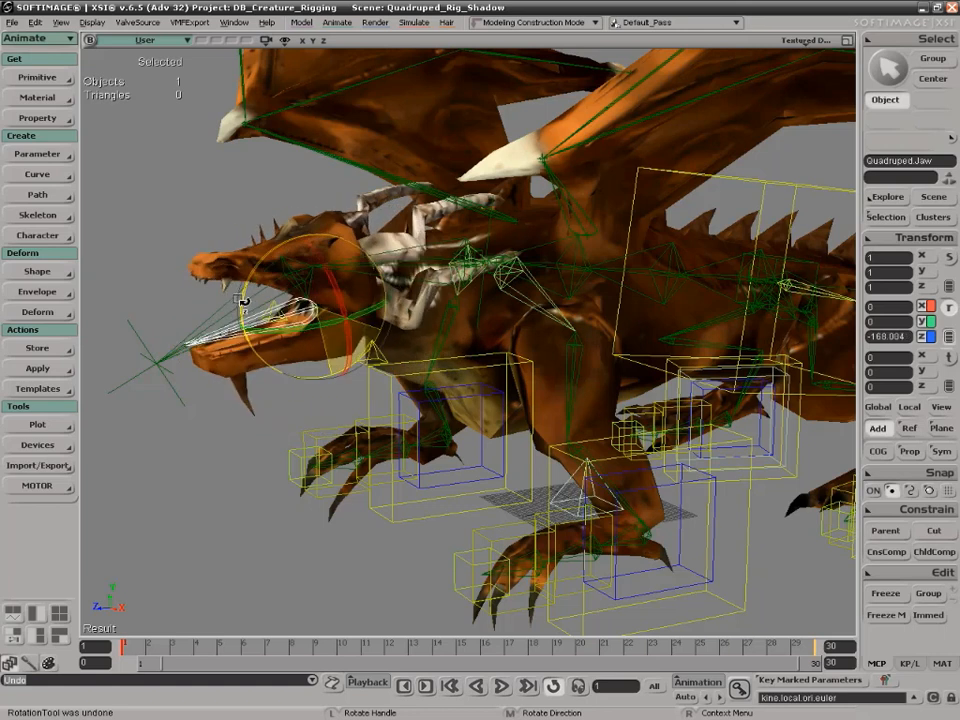
drag(251, 311, 299, 330)
key(ctrl+z)
Make the Shadow_Rig scene layer visible so its bones show over the dragon mesh
key(s)
drag(325, 461, 340, 465)
right_drag(340, 465, 388, 471)
key(6)
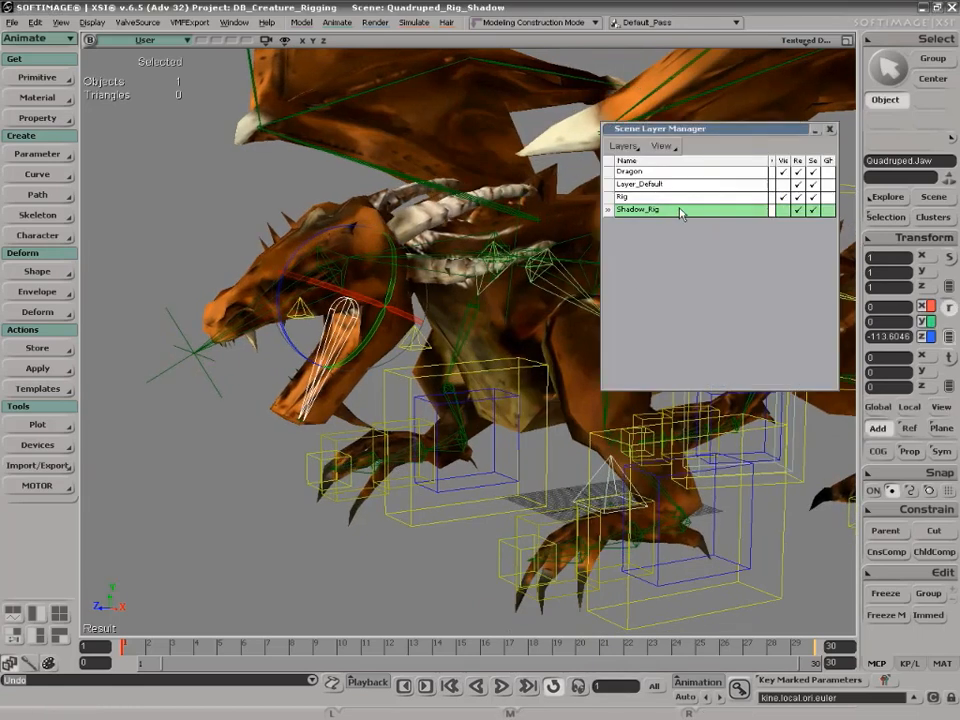
click(783, 210)
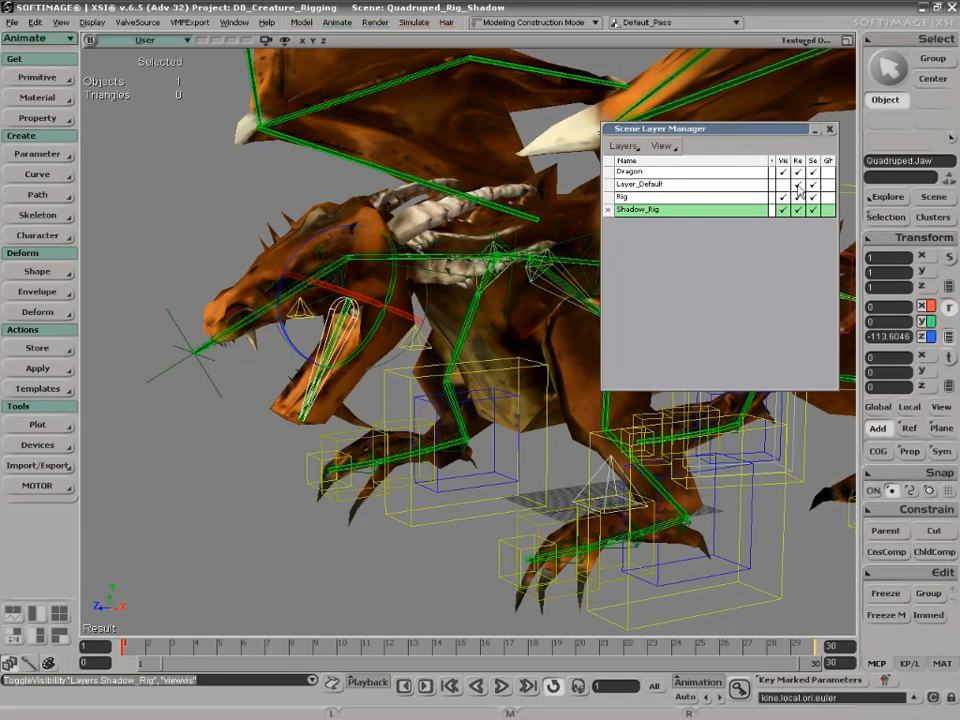
click(831, 133)
right_drag(362, 478, 411, 488)
Select all objects in the Shadow_Rig layer and isolate them in a locked explorer object view framed on the skeleton's front half
key(6)
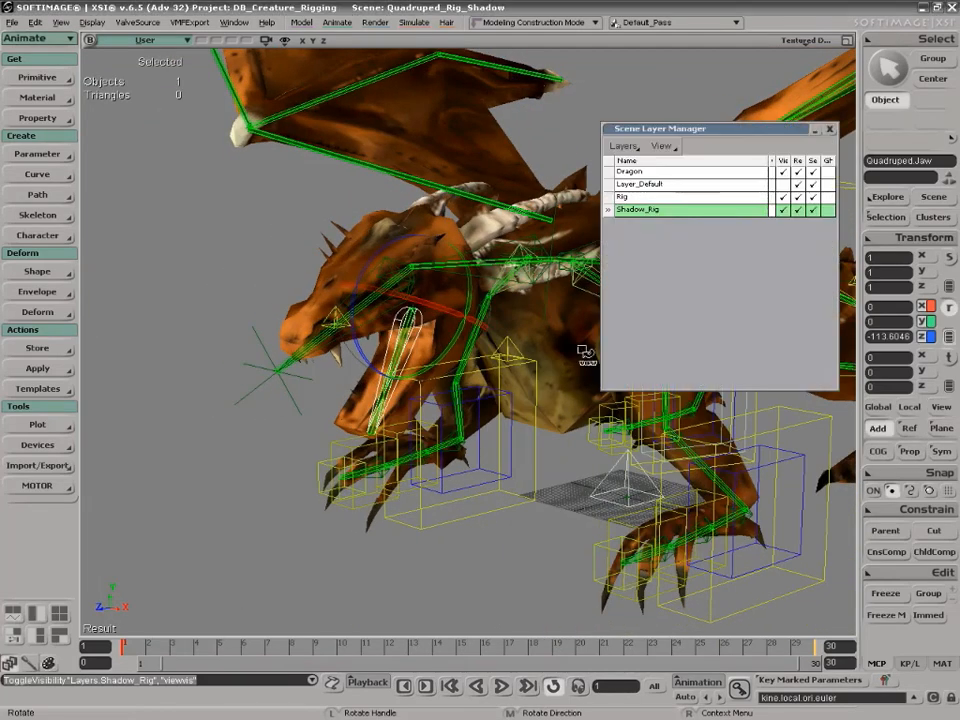
right_click(611, 209)
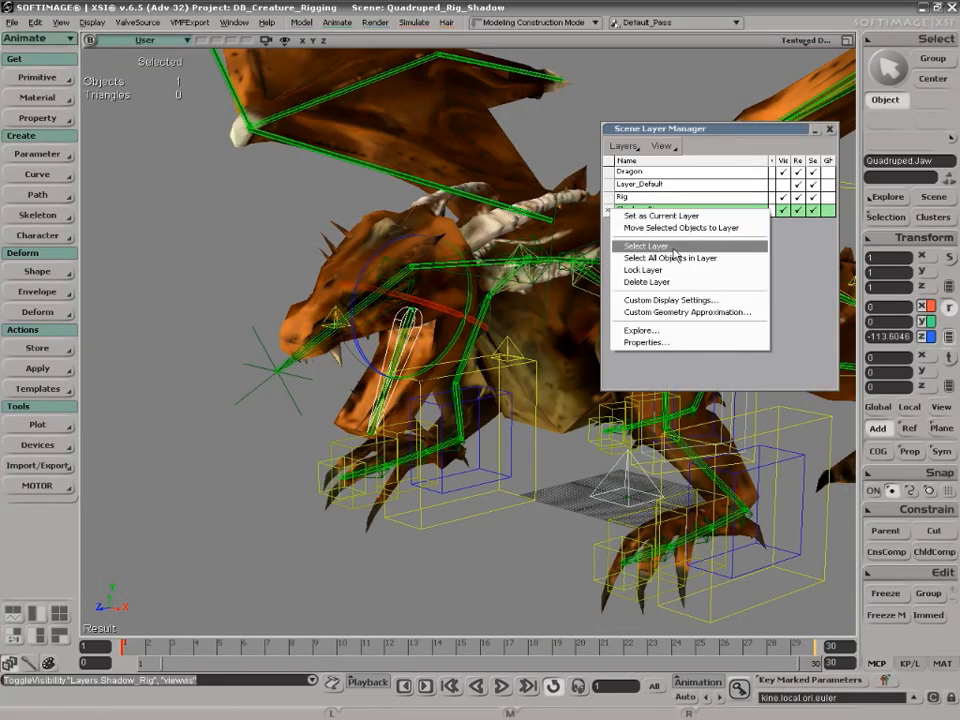
click(703, 262)
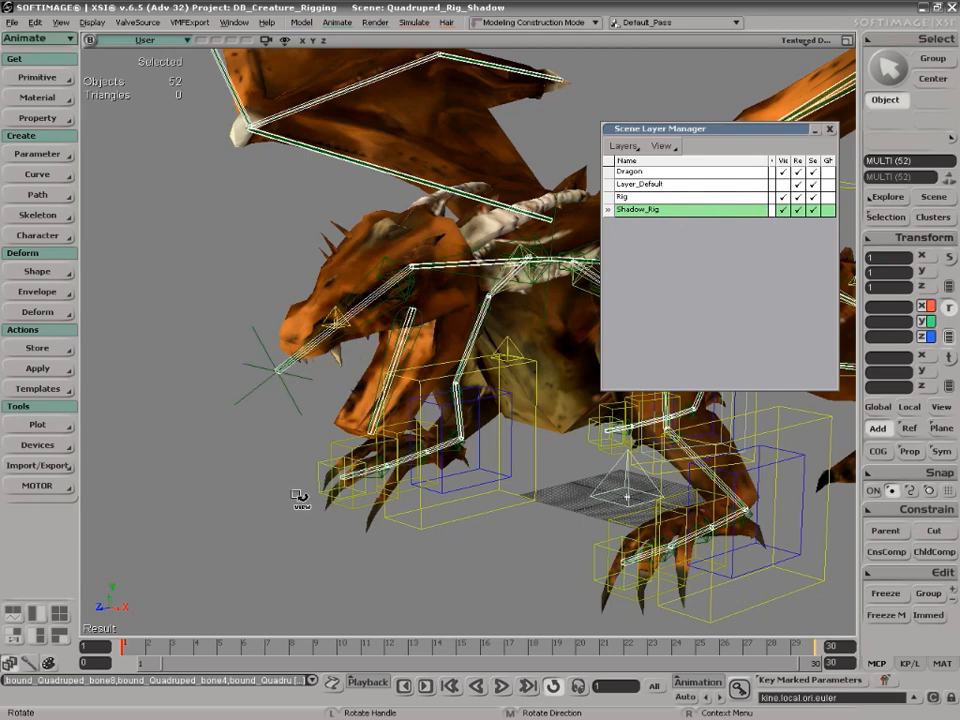
key(8)
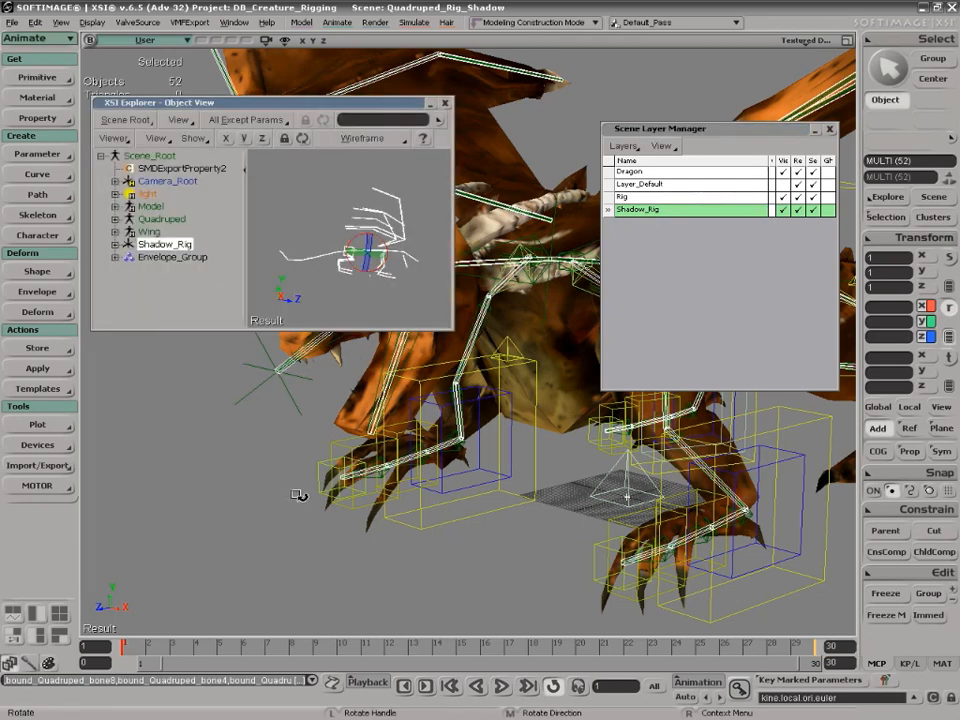
click(246, 170)
key(s)
right_drag(246, 171, 243, 220)
middle_drag(244, 220, 240, 272)
drag(240, 272, 369, 169)
middle_drag(369, 169, 322, 130)
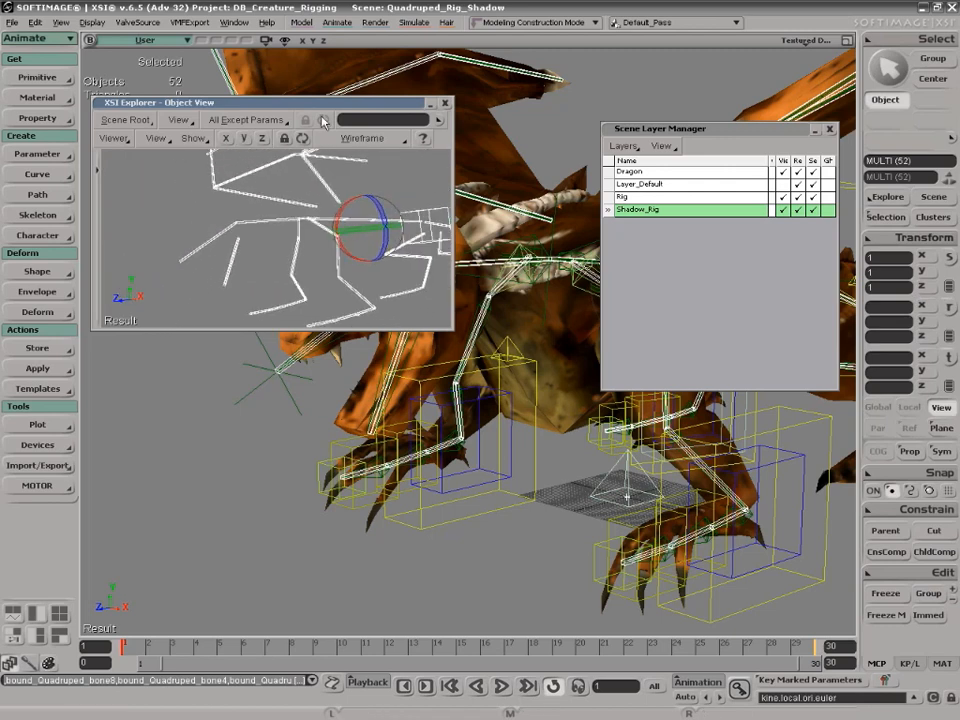
drag(222, 66, 221, 21)
Clear the bone selection, select the dragon mesh and activate point selection on it
key(space)
click(200, 429)
key(s)
drag(264, 465, 270, 520)
right_drag(270, 520, 246, 512)
key(space)
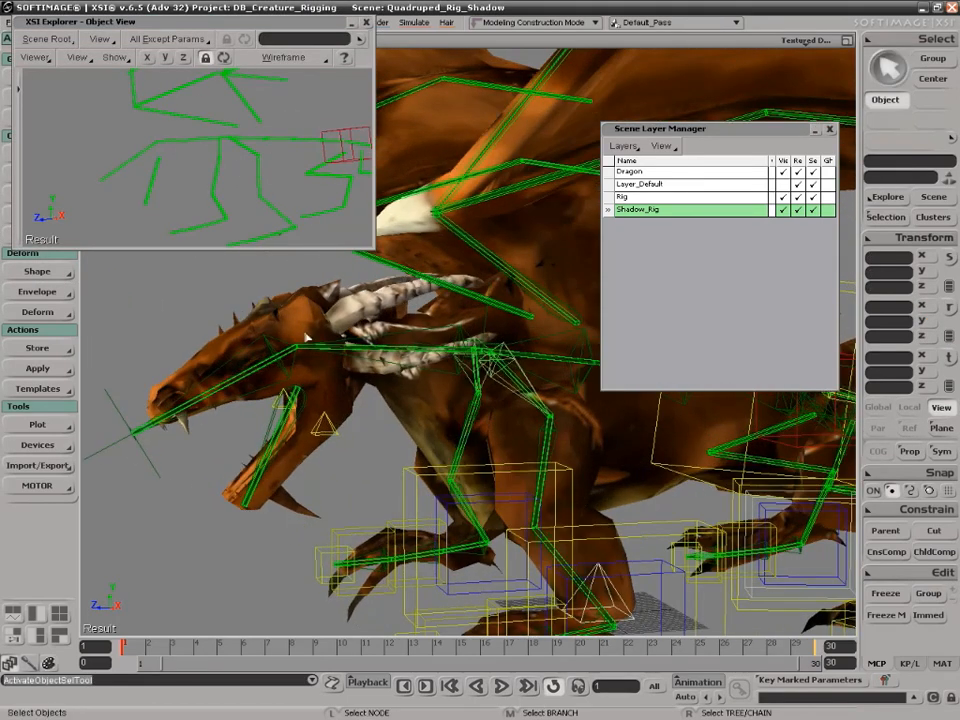
click(312, 334)
key(s)
drag(345, 300, 341, 427)
right_drag(341, 427, 273, 453)
key(t)
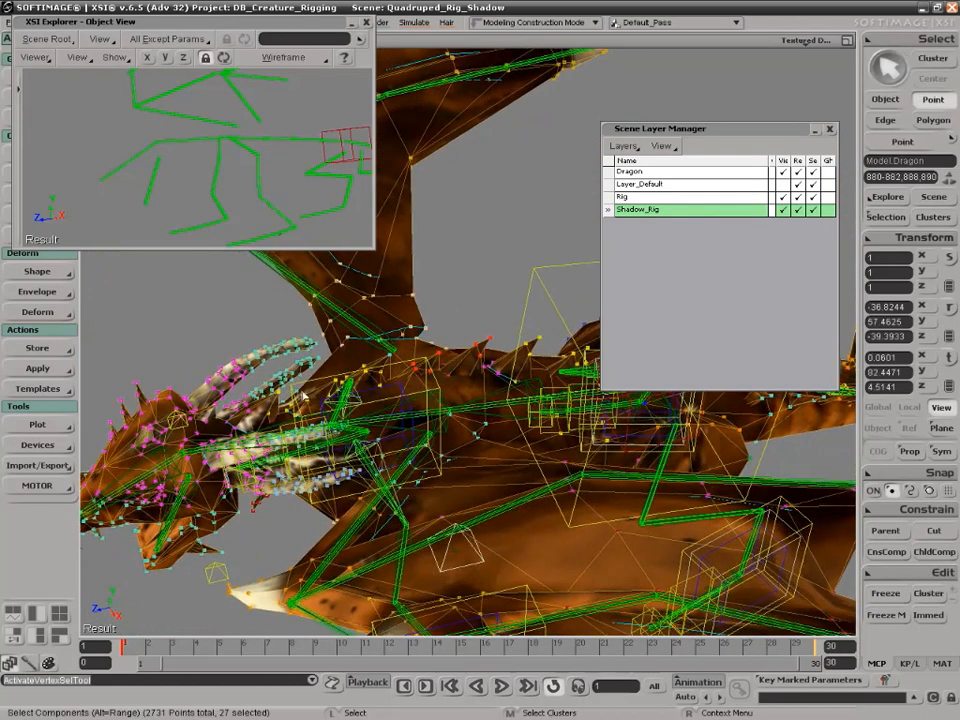
Select the points at the tips of the dragon's horns
click(325, 368)
right_drag(325, 368, 412, 432)
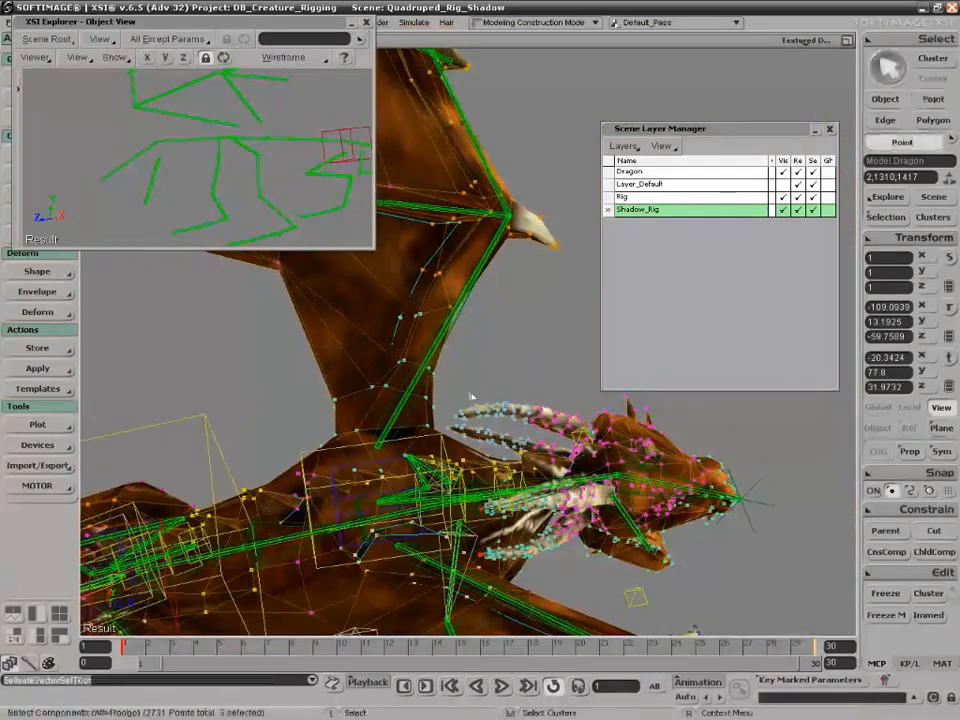
key(ctrl+z)
shift+drag(466, 425, 448, 432)
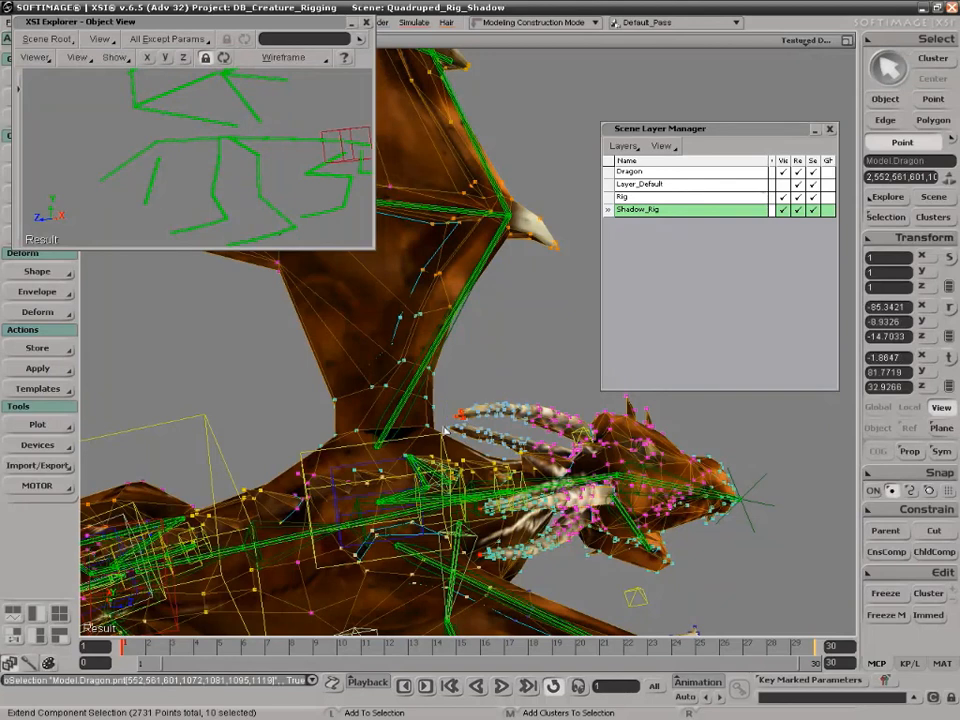
key(s)
right_drag(344, 326, 328, 508)
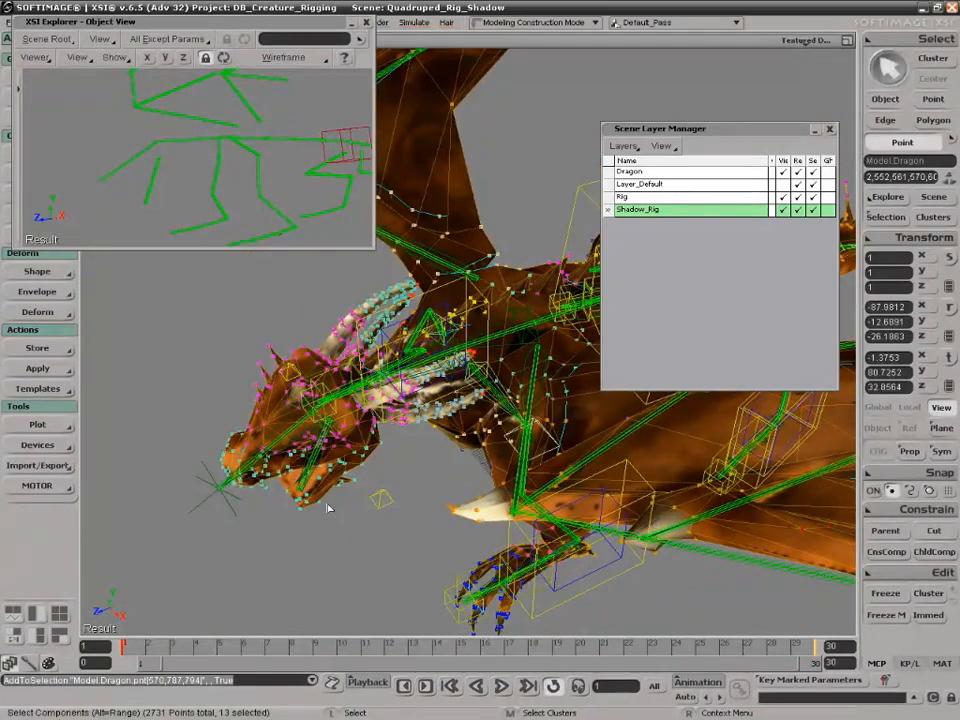
Grow the point selection from the tips until it covers the dragon's horns
key(shift)
key(shift+equal)
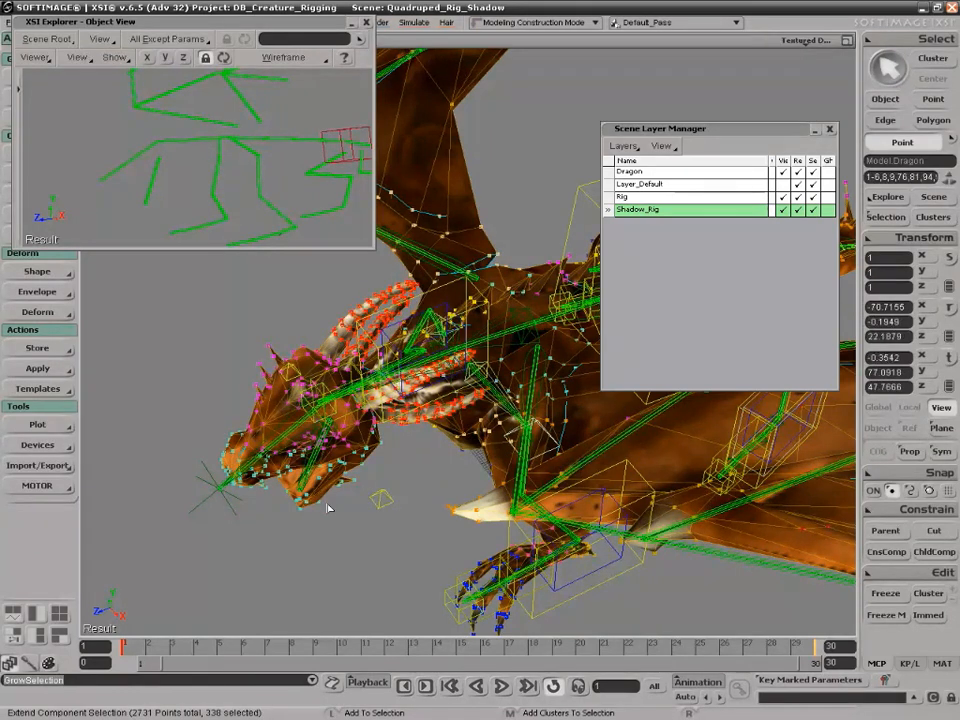
click(936, 39)
mouse_move(766, 57)
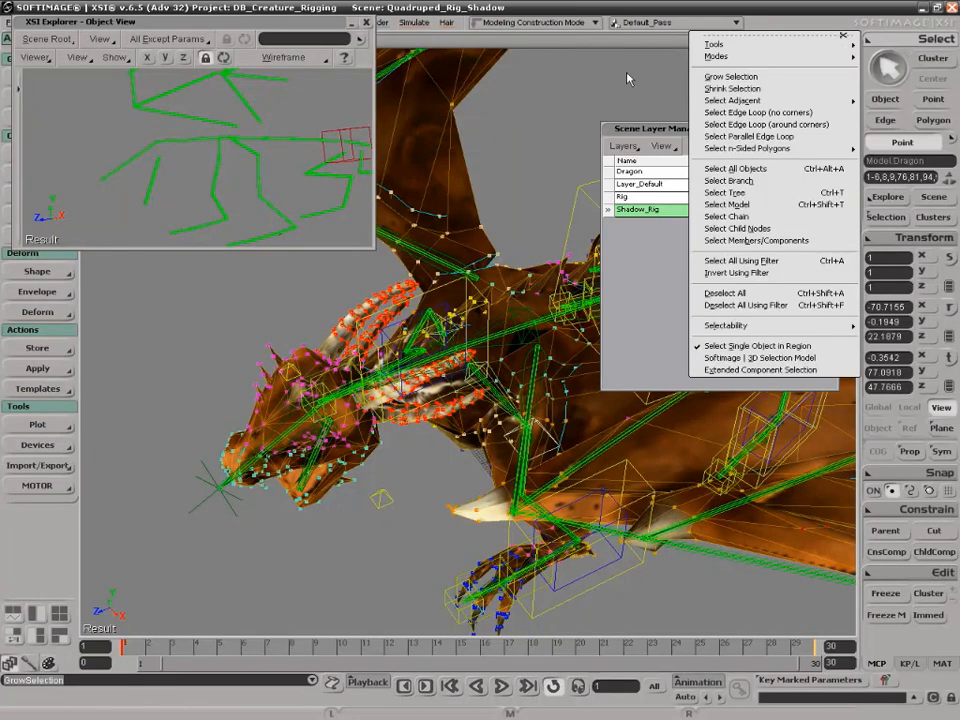
click(740, 77)
right_drag(400, 468, 386, 362)
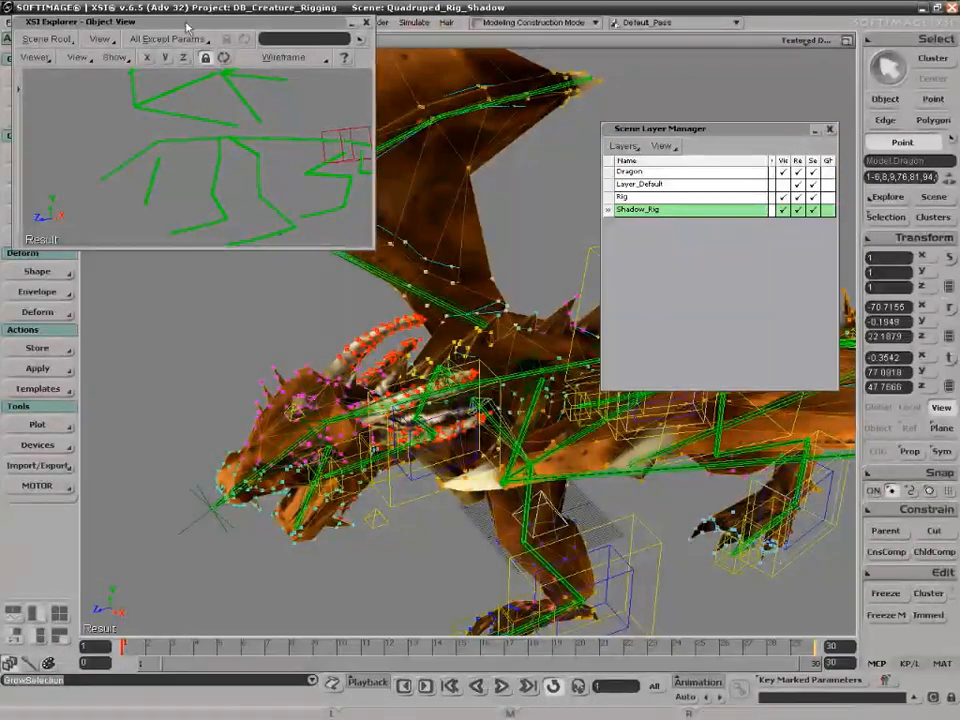
Open the weight painting tools and locally reassign the selected horn points to the shadow rig's head bone
drag(141, 21, 241, 26)
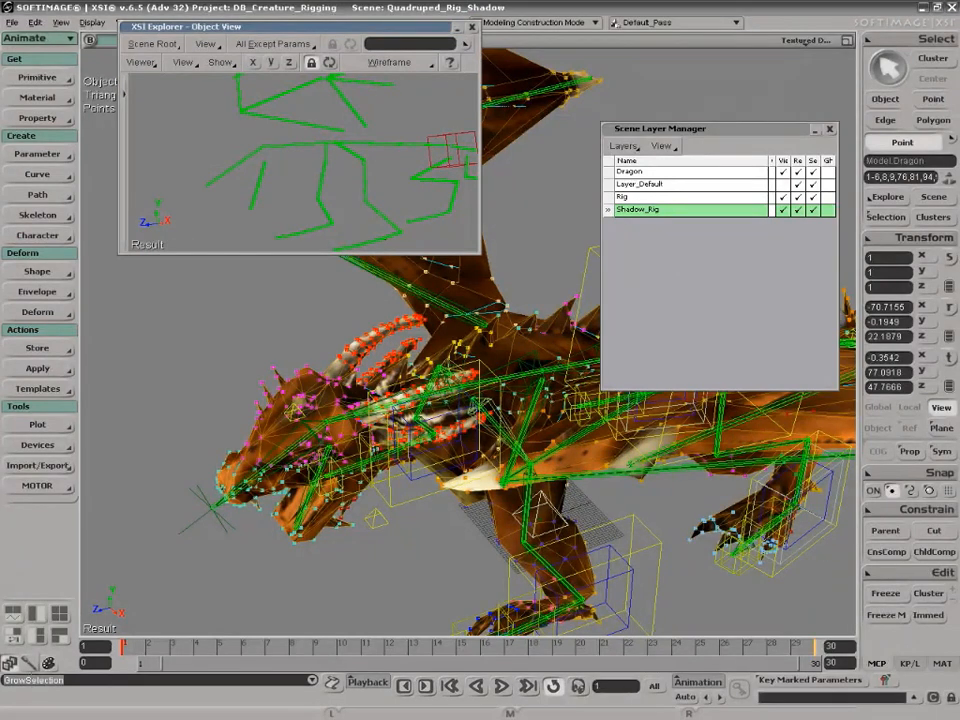
click(37, 290)
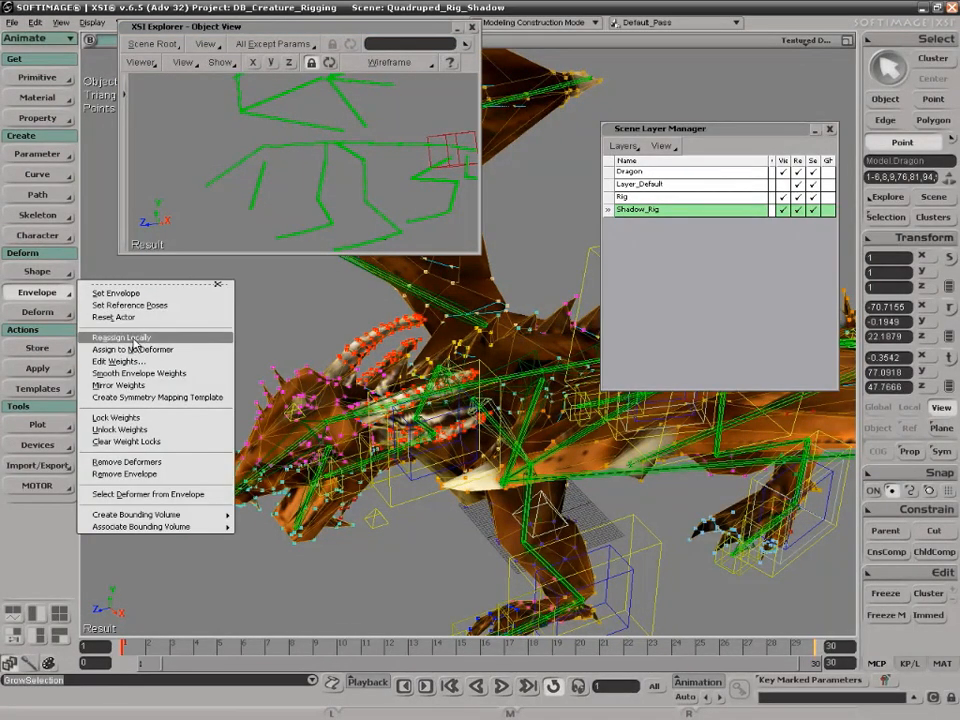
click(39, 586)
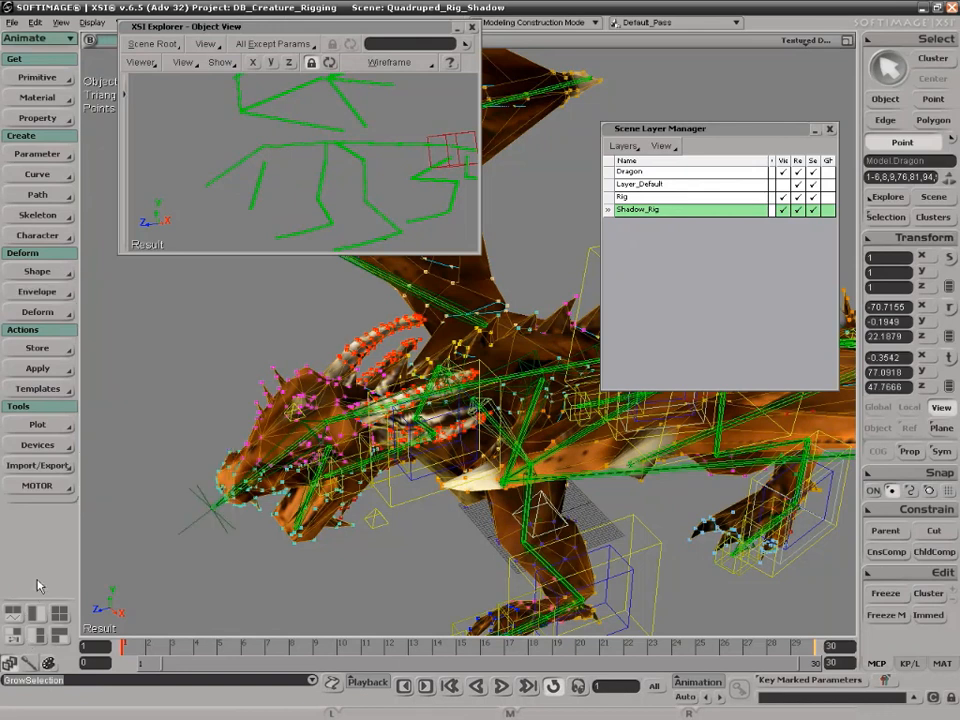
click(31, 666)
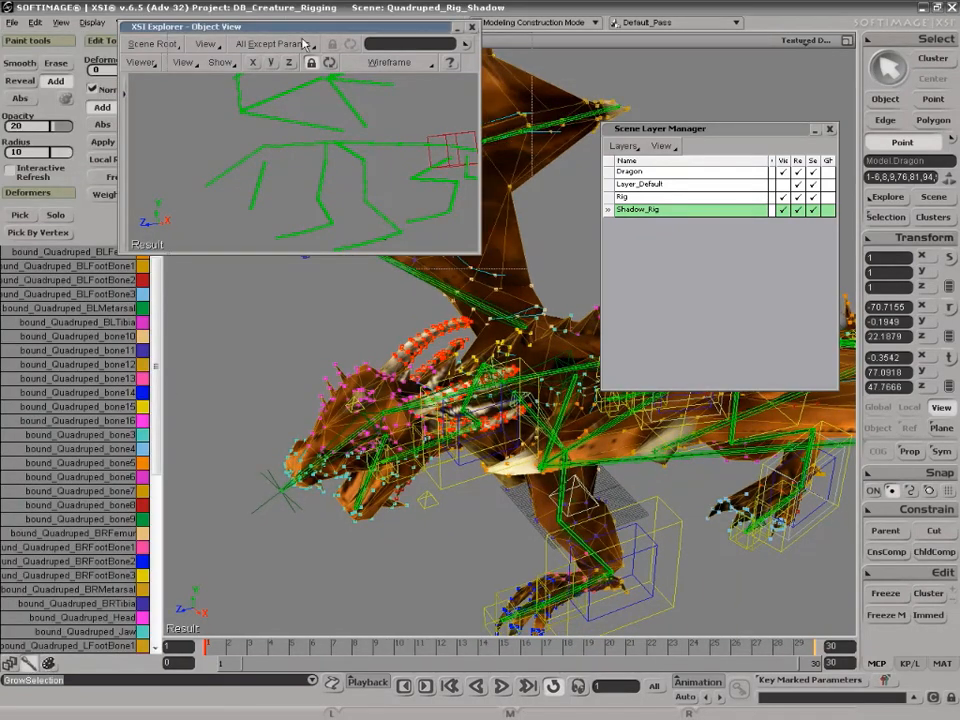
drag(241, 31, 280, 78)
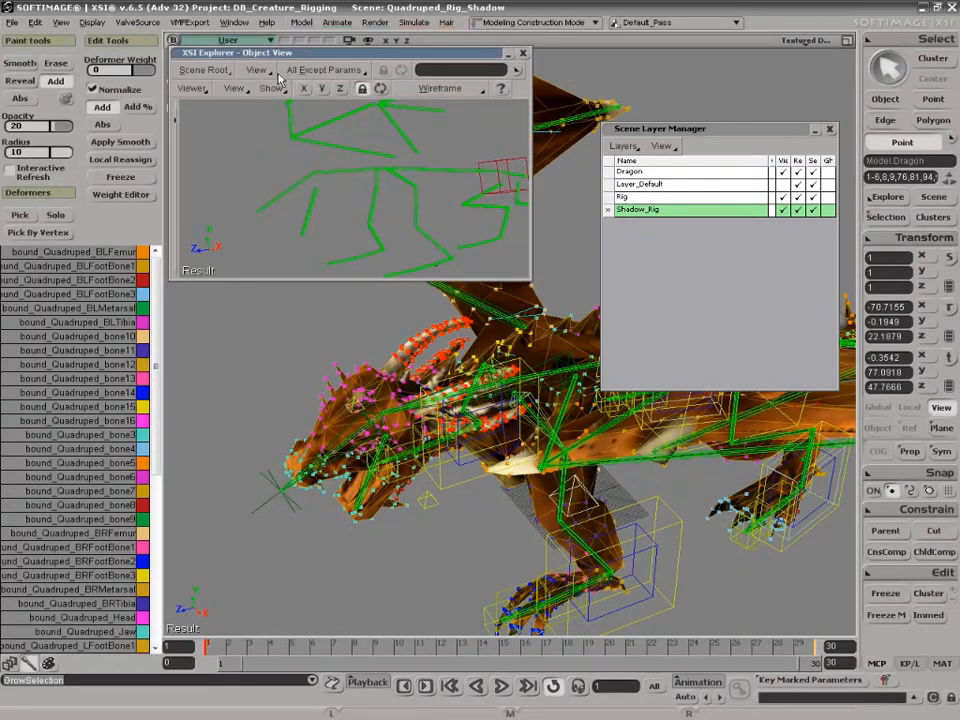
click(128, 161)
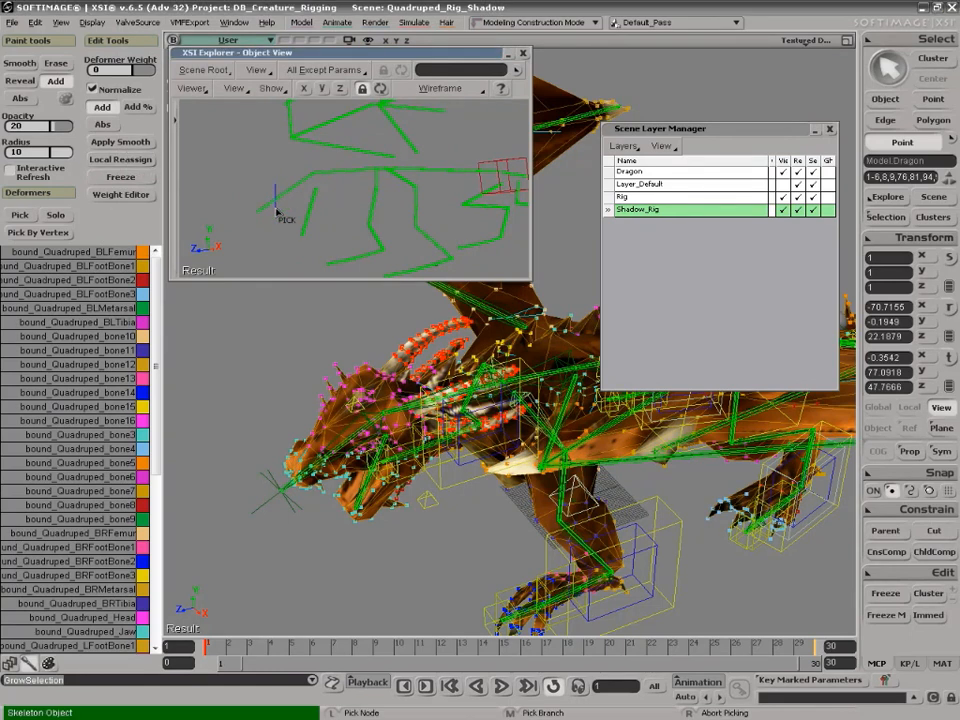
click(258, 240)
click(345, 577)
key(s)
right_drag(392, 561, 375, 506)
Rotate the jaw bone to test the reassigned horn weights, and undo the rotation
key(space)
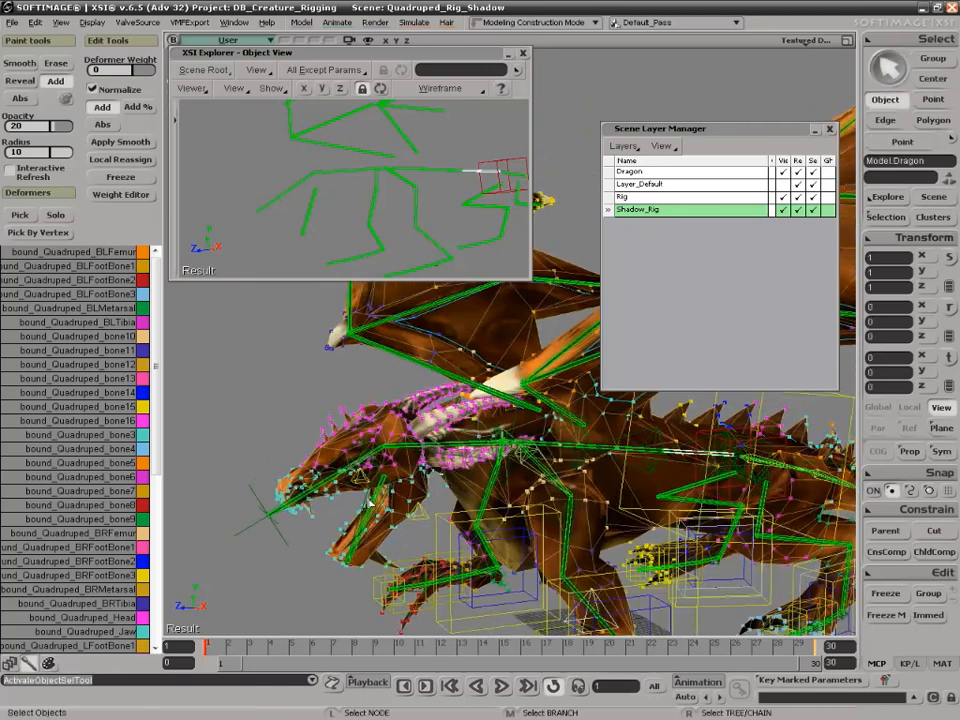
click(358, 521)
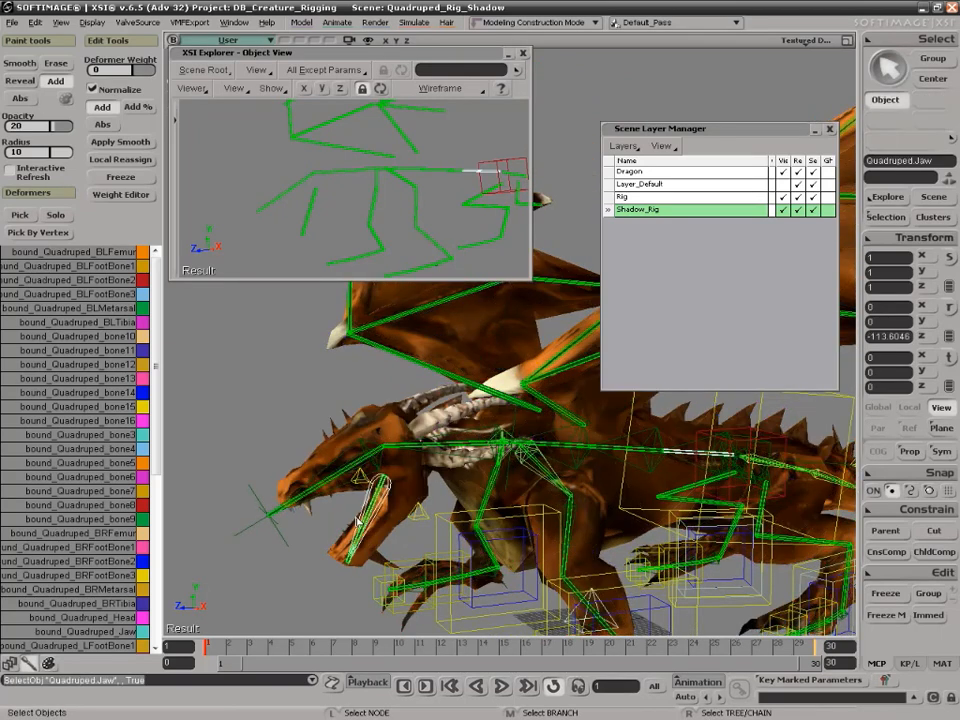
key(c)
mouse_move(352, 512)
mouse_down()
mouse_move(343, 492)
mouse_move(366, 512)
mouse_move(375, 495)
mouse_move(352, 493)
mouse_up()
key(ctrl+z)
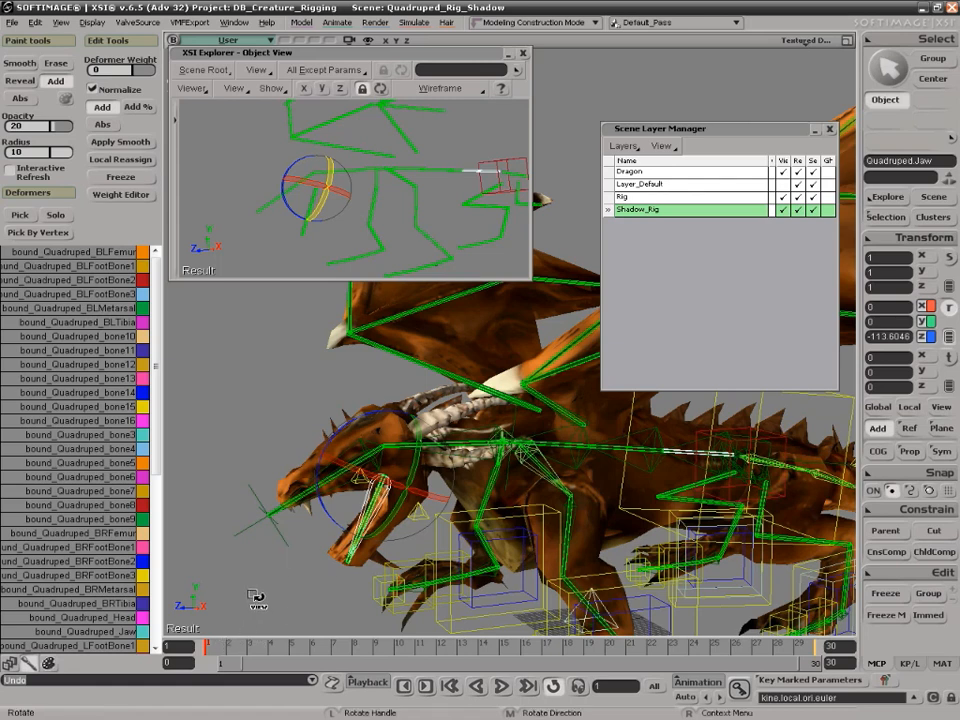
Key the jaw bone's rotation at frame 1, key a differently rotated jaw at frame 30, and scrub back to frame 1
key(k)
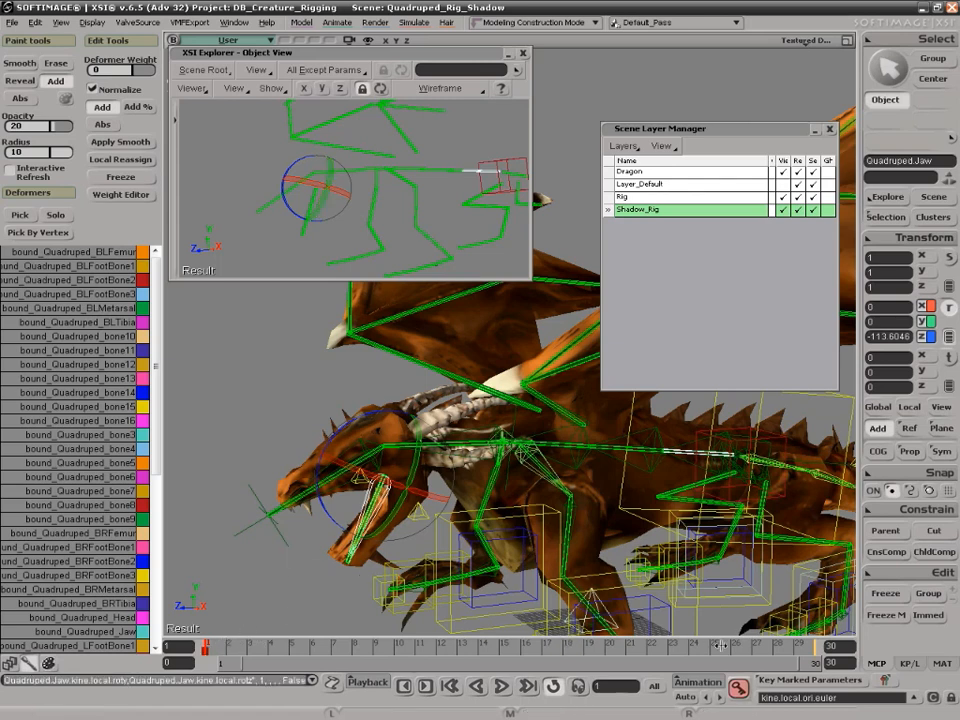
click(816, 648)
drag(322, 477, 335, 506)
key(k)
drag(253, 646, 205, 646)
Select the dragon mesh's points at the tip of the lower jaw and the snout
click(272, 373)
key(s)
mouse_move(272, 373)
right_down()
mouse_move(296, 371)
mouse_move(259, 360)
right_up()
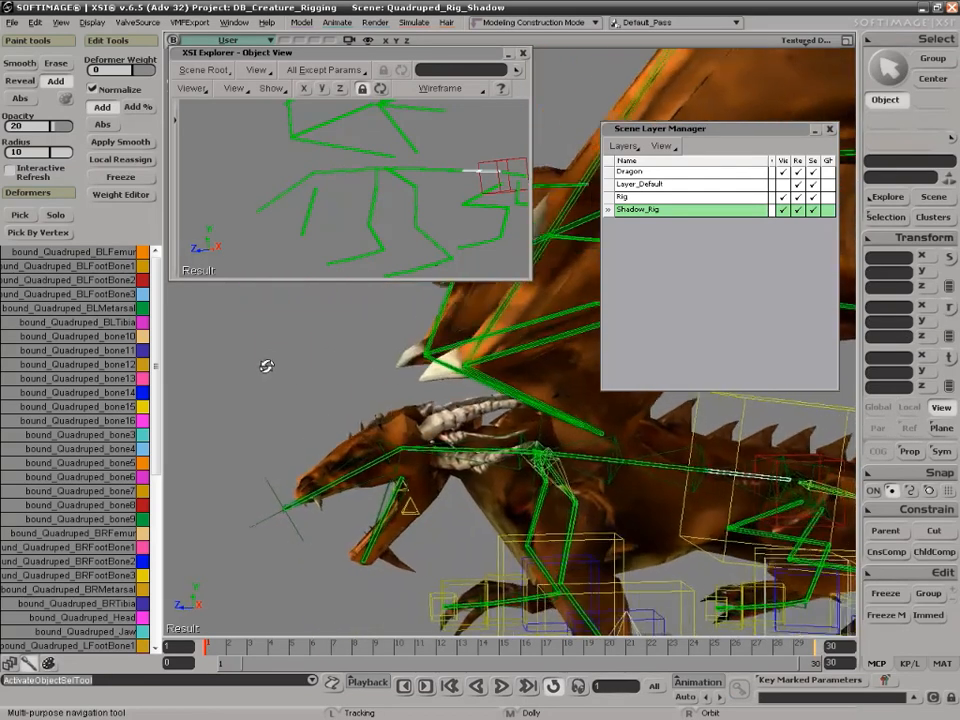
click(383, 428)
key(s)
right_drag(467, 512, 459, 514)
key(t)
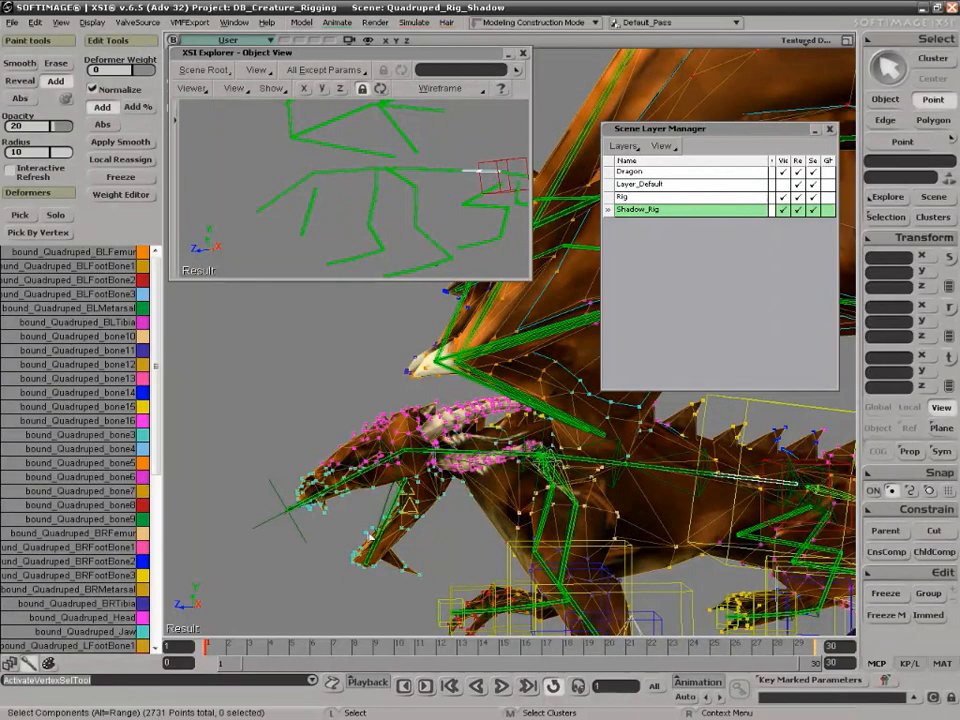
shift+drag(334, 549, 425, 580)
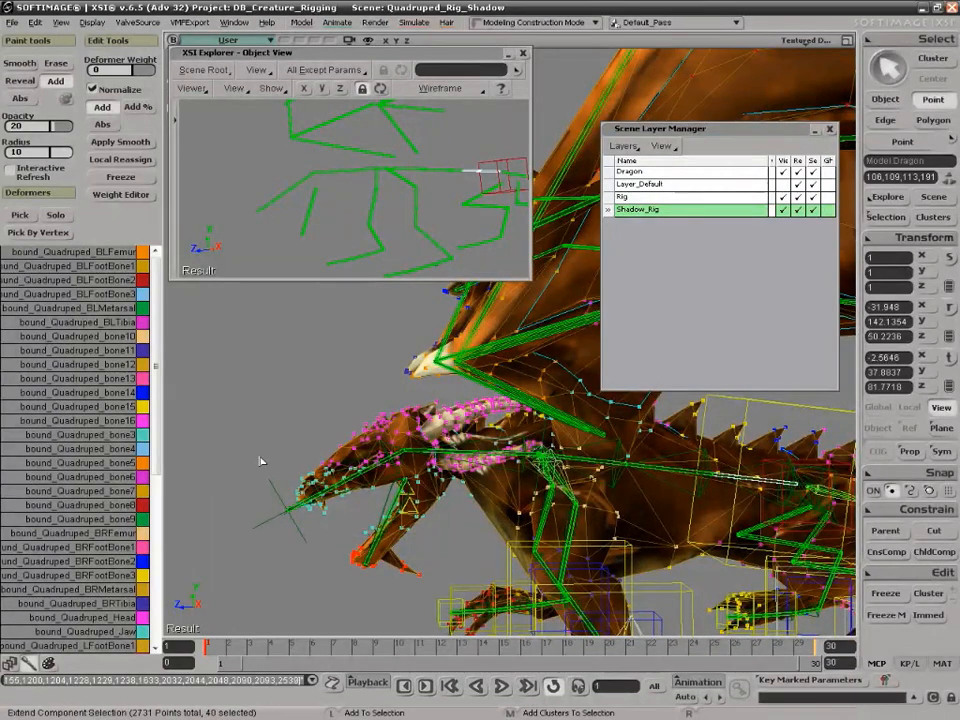
shift+drag(341, 544, 342, 545)
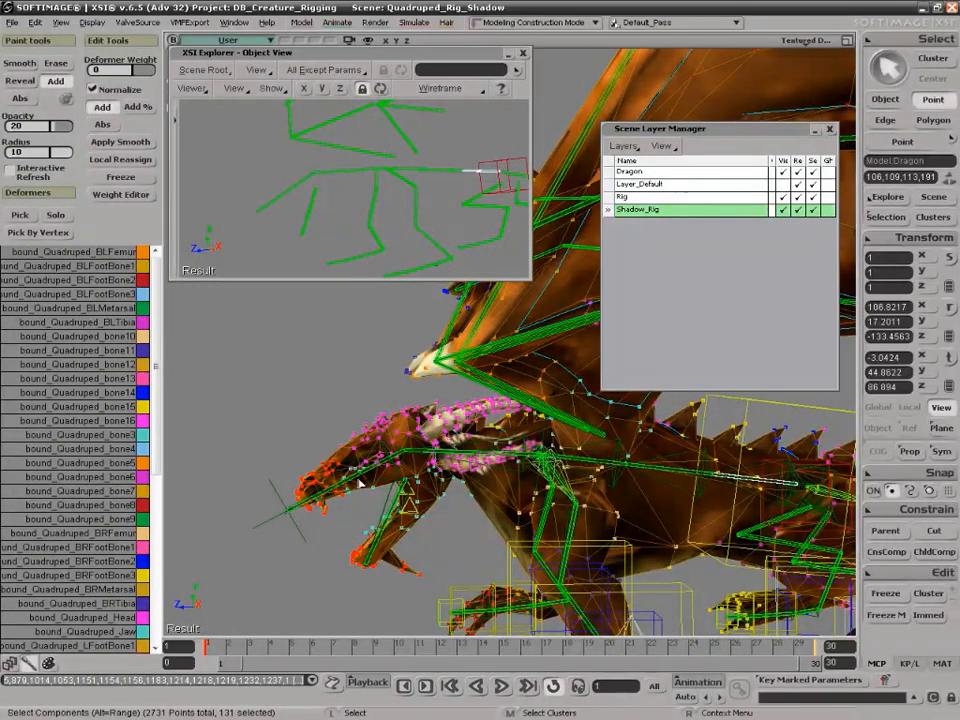
Grow the point selection repeatedly until it covers the dragon's head and lower jaw
key(alt+equal)
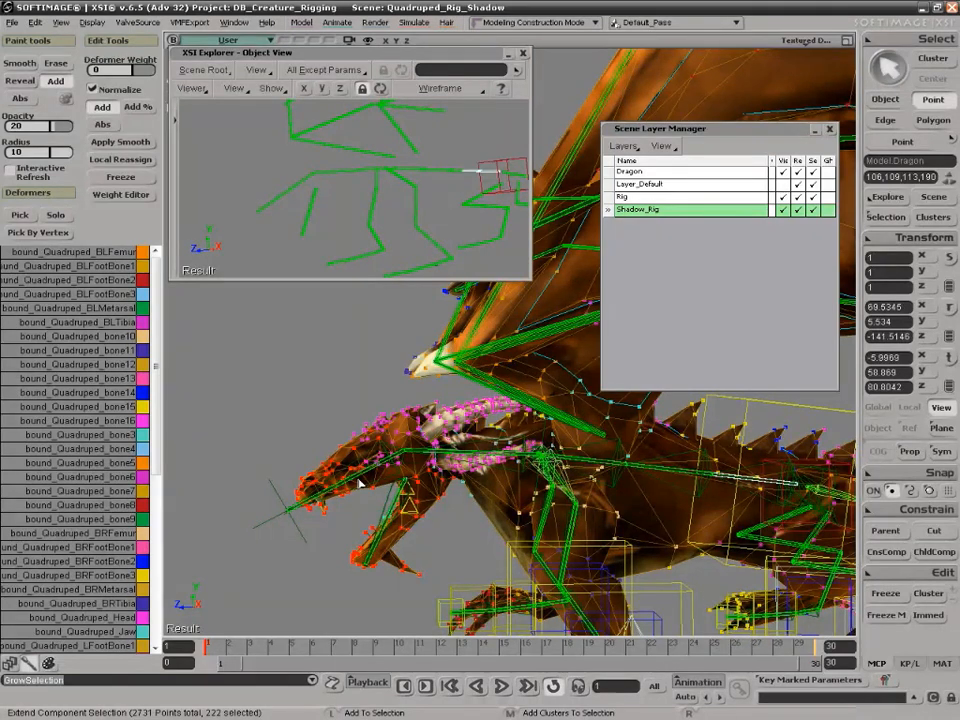
key(alt+equal)
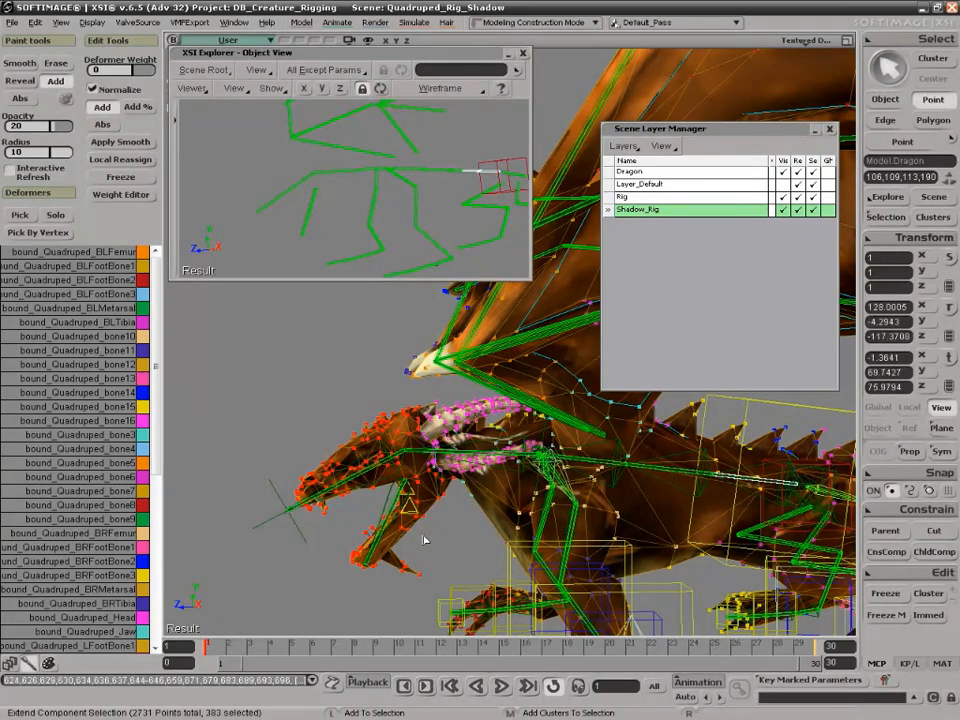
key(alt+equal)
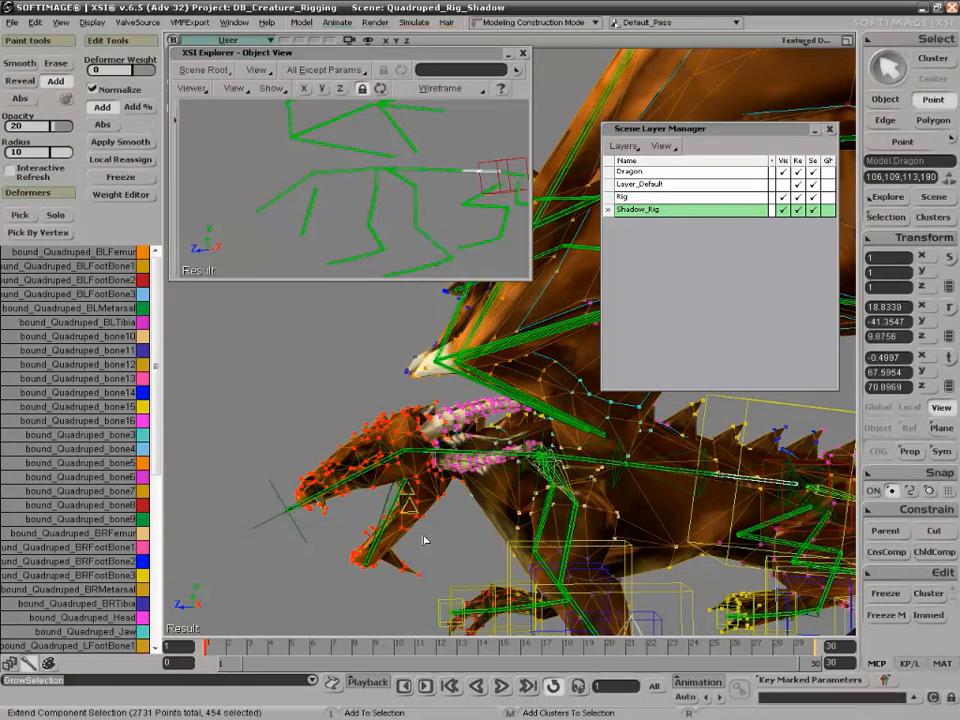
key(s)
right_drag(424, 540, 336, 354)
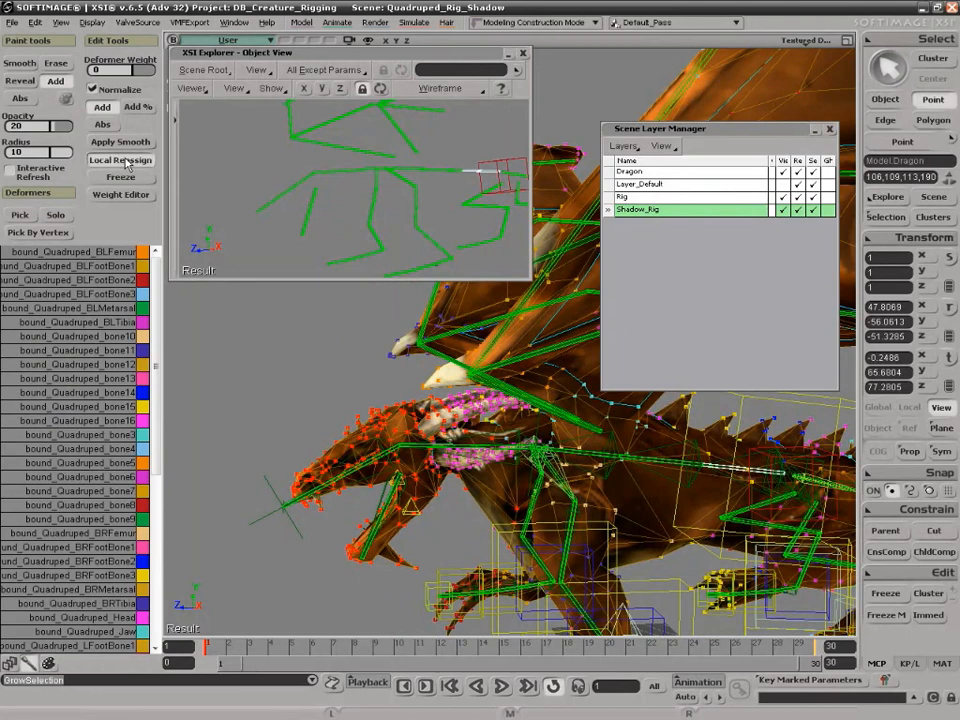
Locally reassign the selected head and jaw points to the head and neck bones, then scrub the timeline to test the jaw
click(122, 160)
click(318, 182)
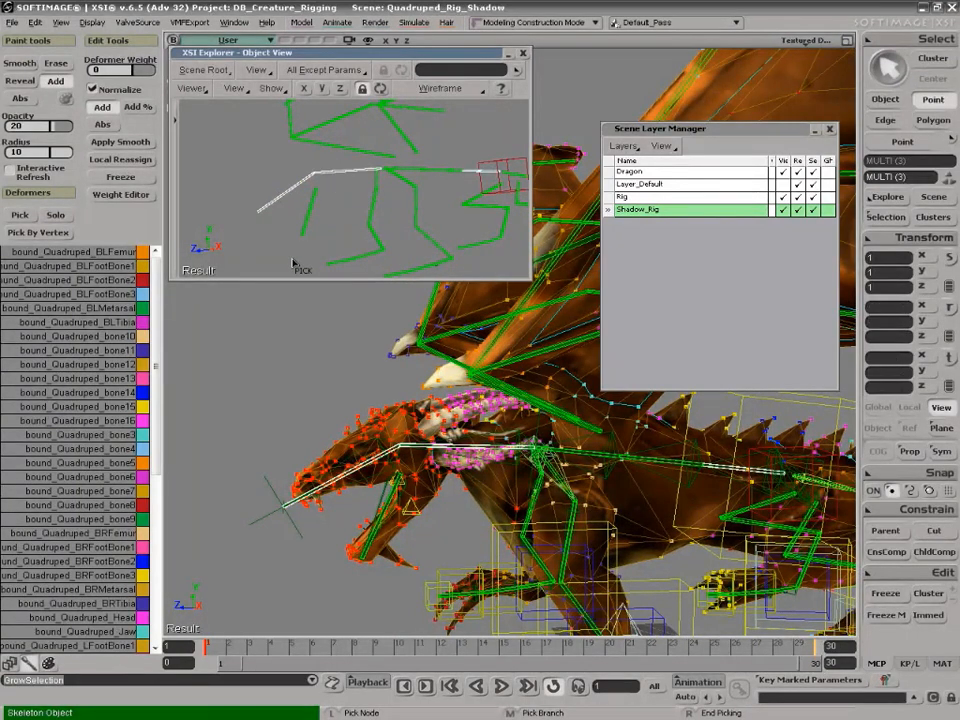
right_click(252, 436)
drag(228, 648, 290, 648)
drag(422, 665, 204, 655)
Select the mesh points between the horn bases at the back of the head and grow the selection twice
key(s)
right_drag(362, 500, 452, 587)
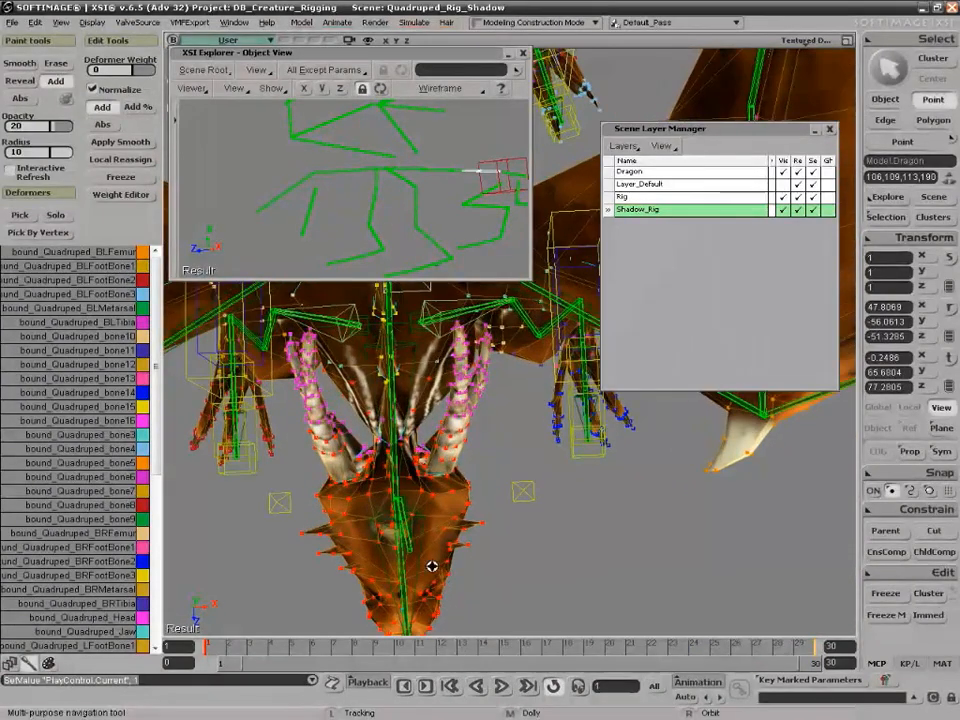
key(t)
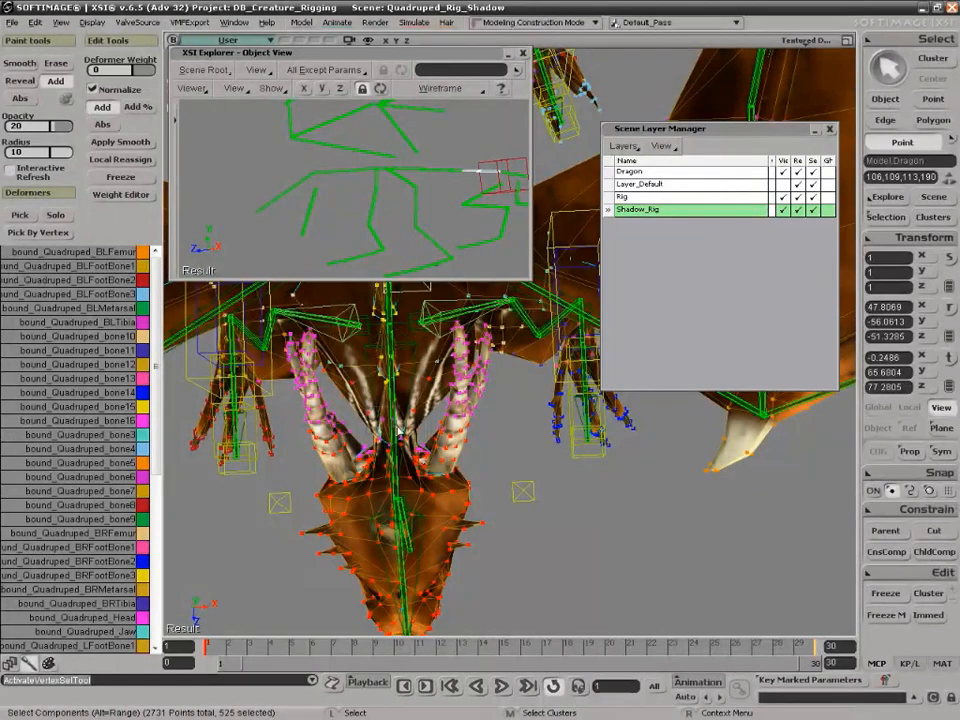
click(422, 452)
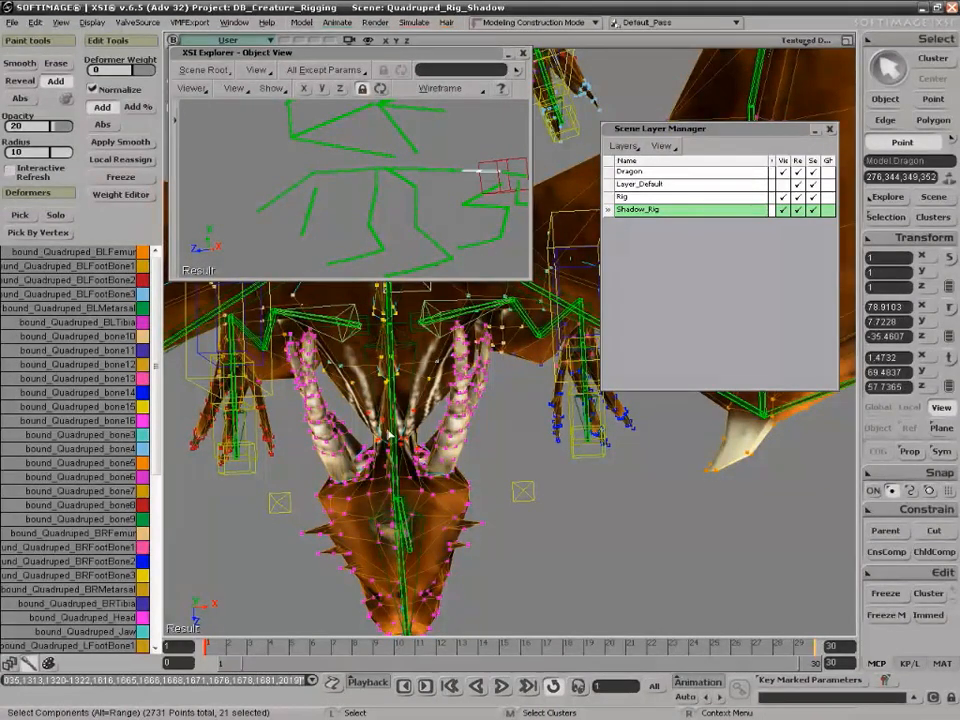
key(shift+plus)
key(shift+plus)
right_drag(496, 458, 220, 260)
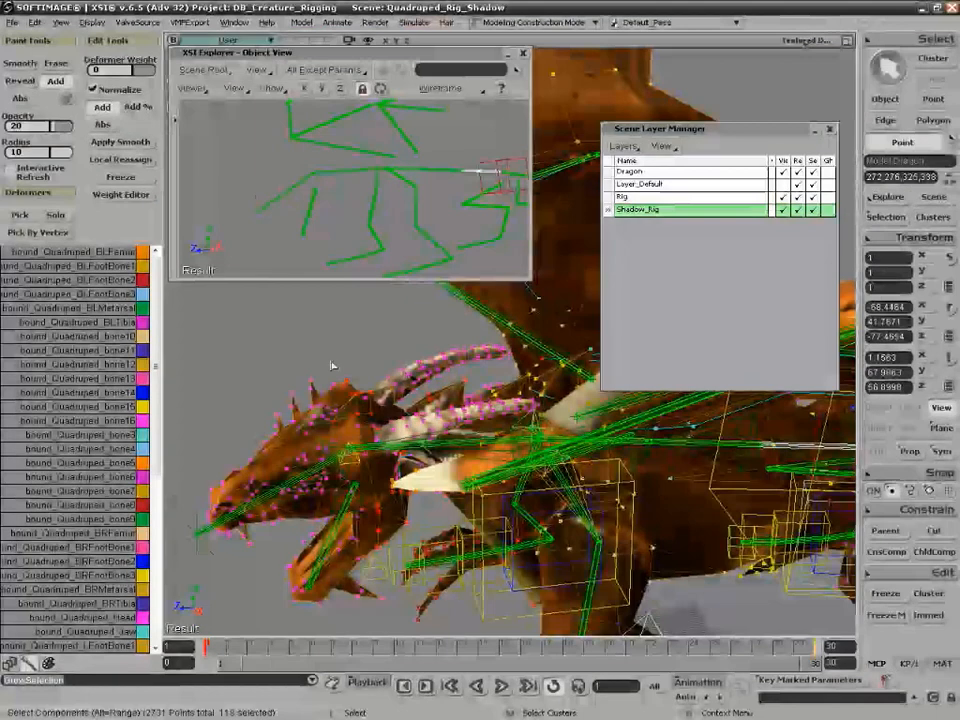
Locally reassign the points between the horns to the head and neck bones, and scrub the timeline to check them
click(275, 203)
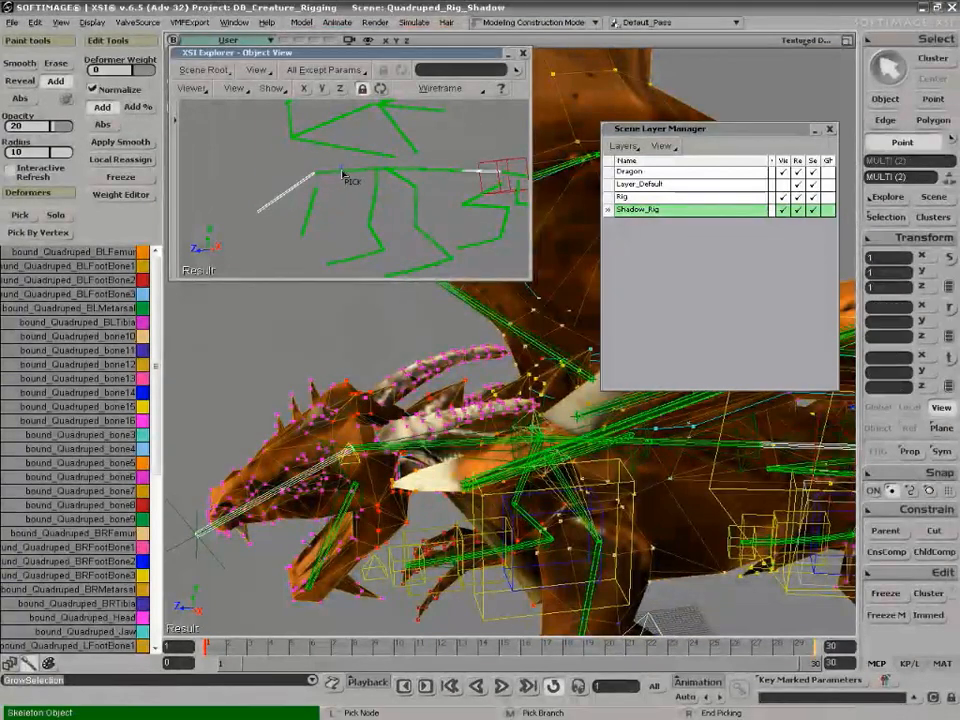
click(340, 170)
right_click(296, 399)
drag(264, 649, 110, 600)
Select the points behind the jaw hinge below the horns and grow the selection
key(s)
right_drag(414, 499, 410, 464)
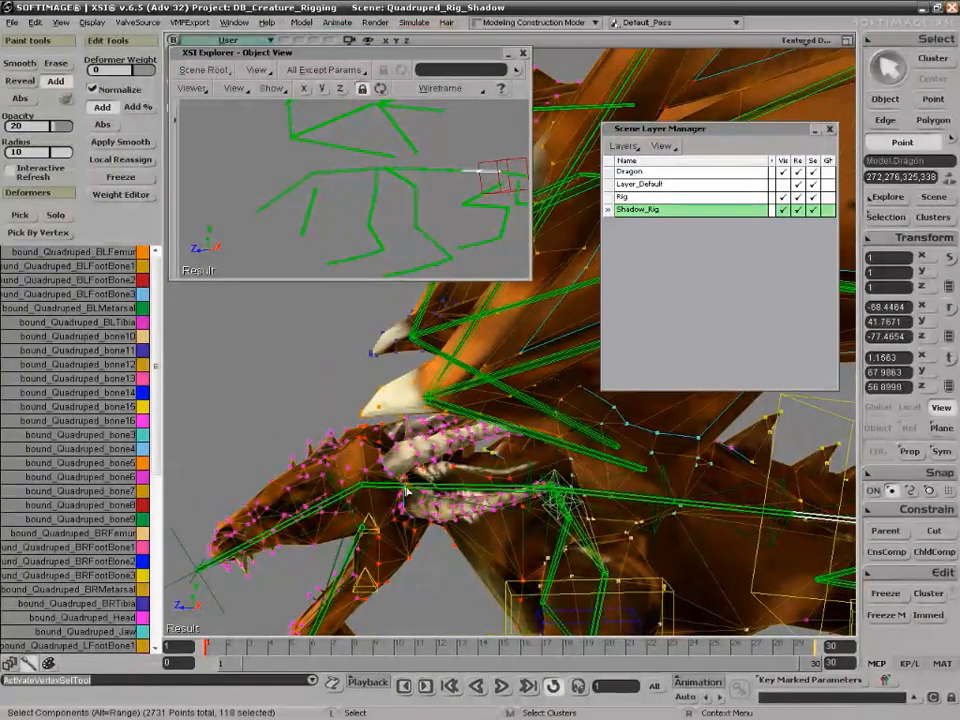
drag(370, 503, 444, 562)
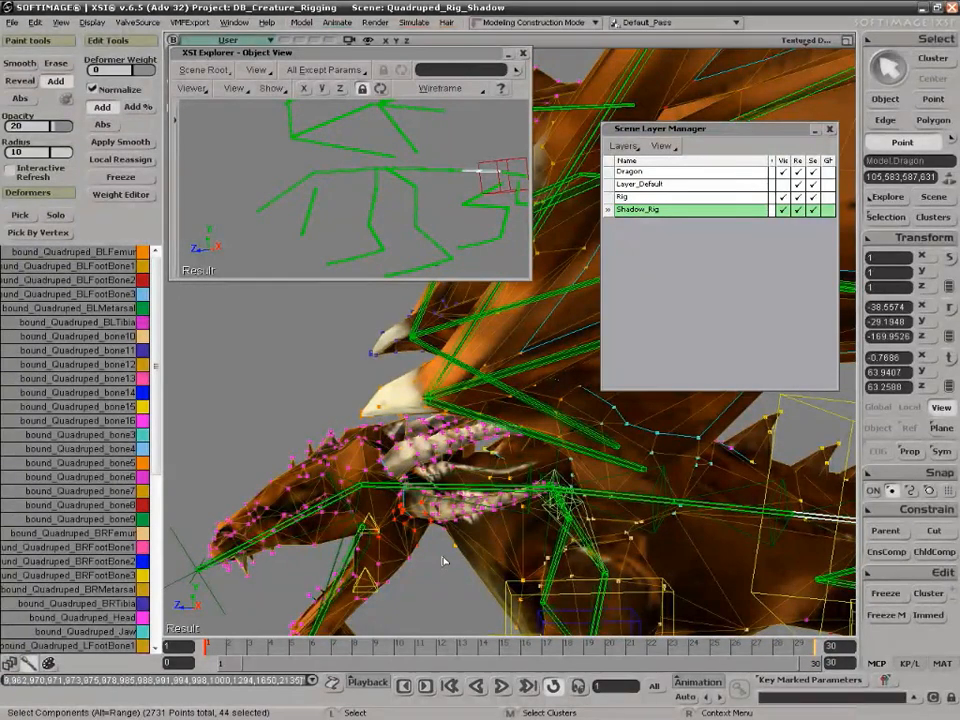
key(shift+plus)
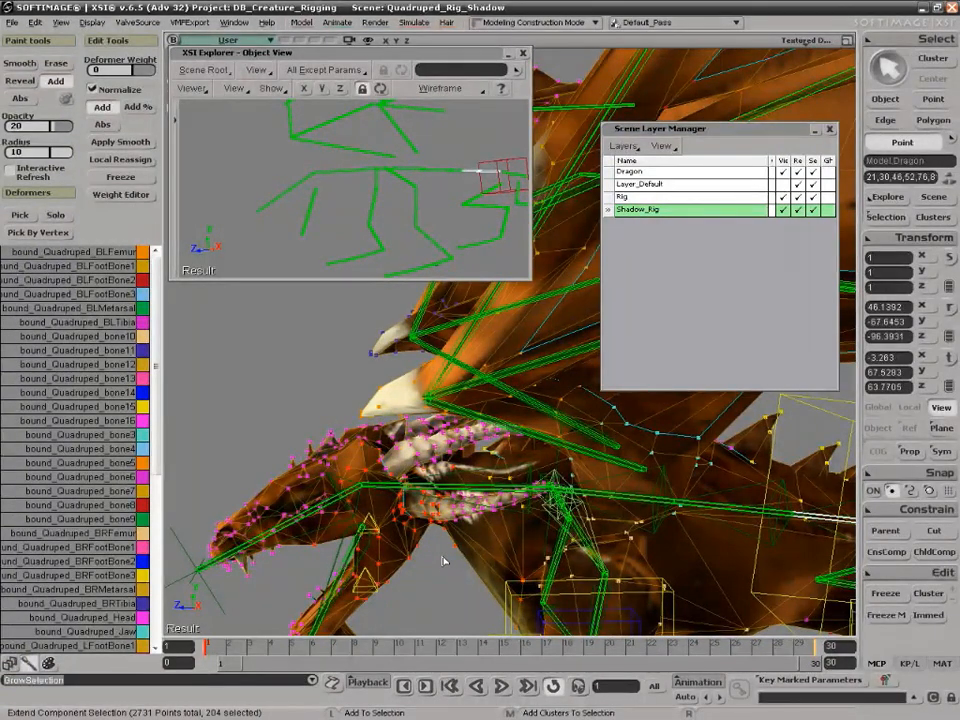
Locally reassign the points behind the jaw hinge to the head and neck bones
click(132, 163)
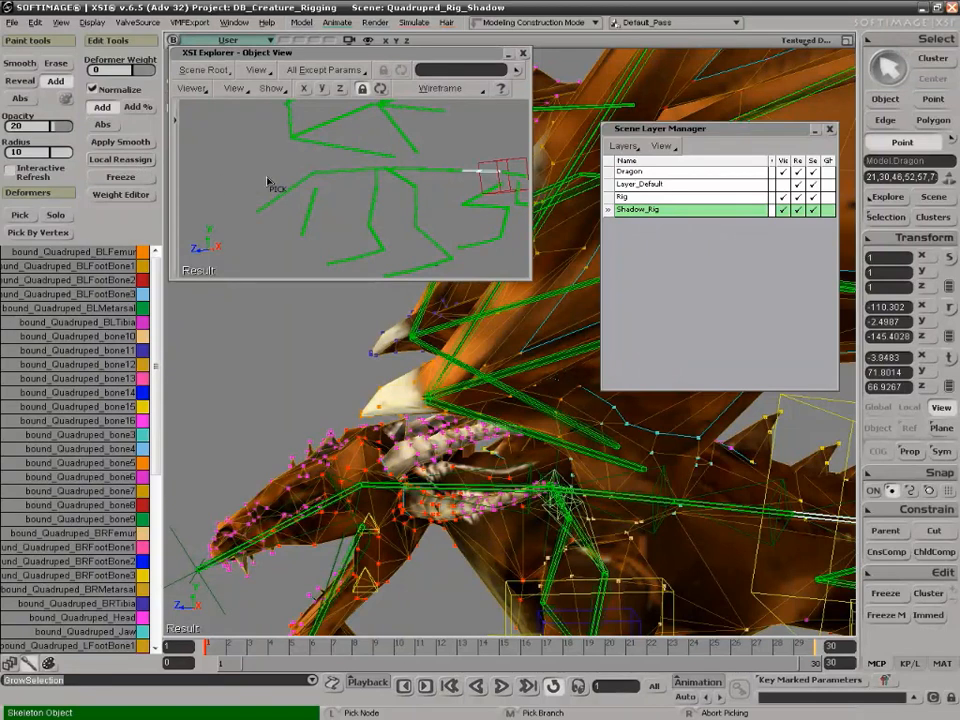
click(278, 202)
click(334, 170)
right_click(343, 210)
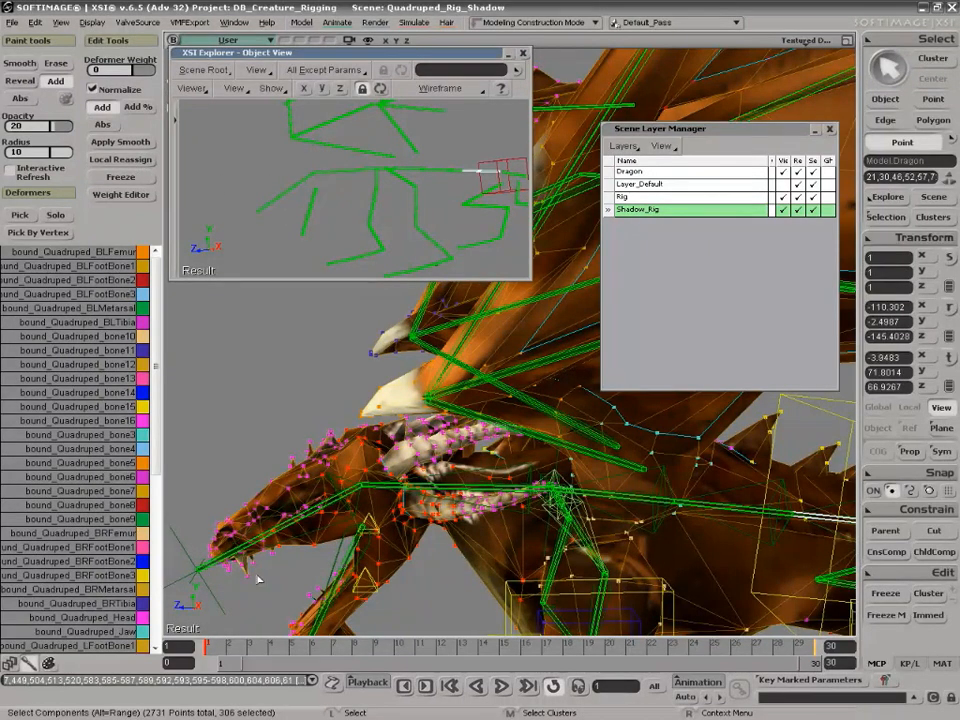
Select the points at the tip of the lower jaw and grow the selection
key(s)
drag(355, 471, 386, 334)
right_drag(386, 334, 433, 435)
drag(433, 435, 454, 403)
right_drag(454, 403, 464, 405)
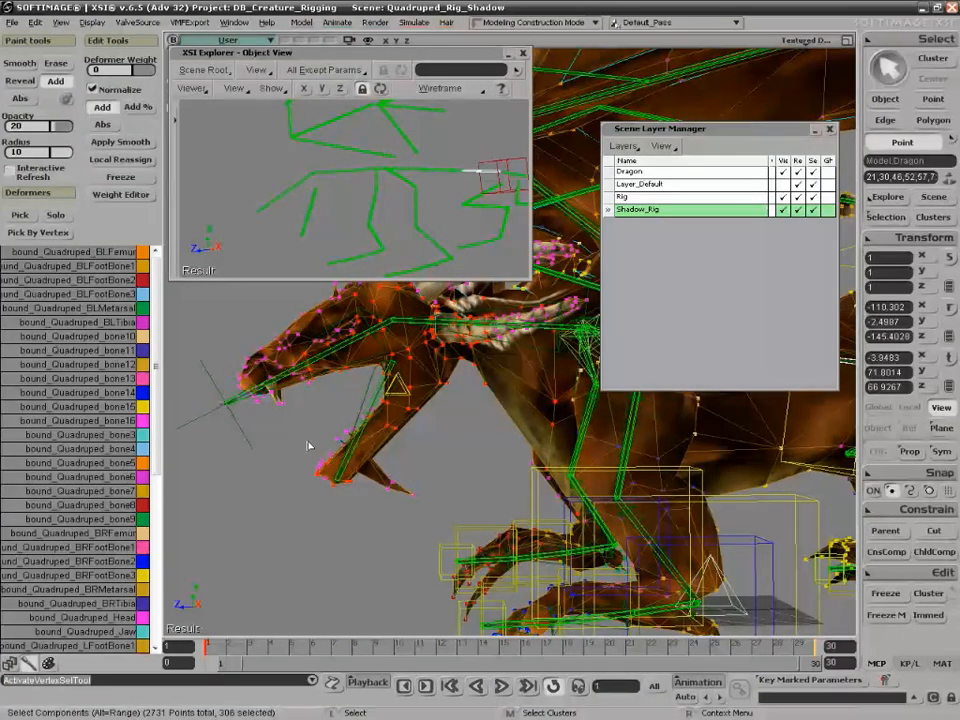
drag(406, 503, 408, 504)
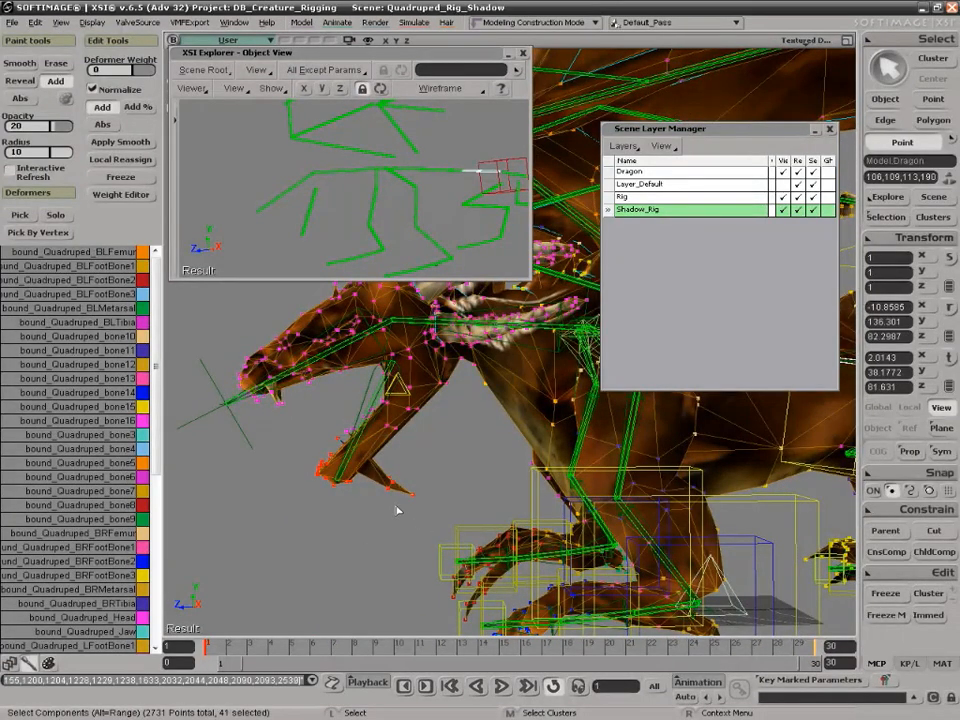
key(shift+equal)
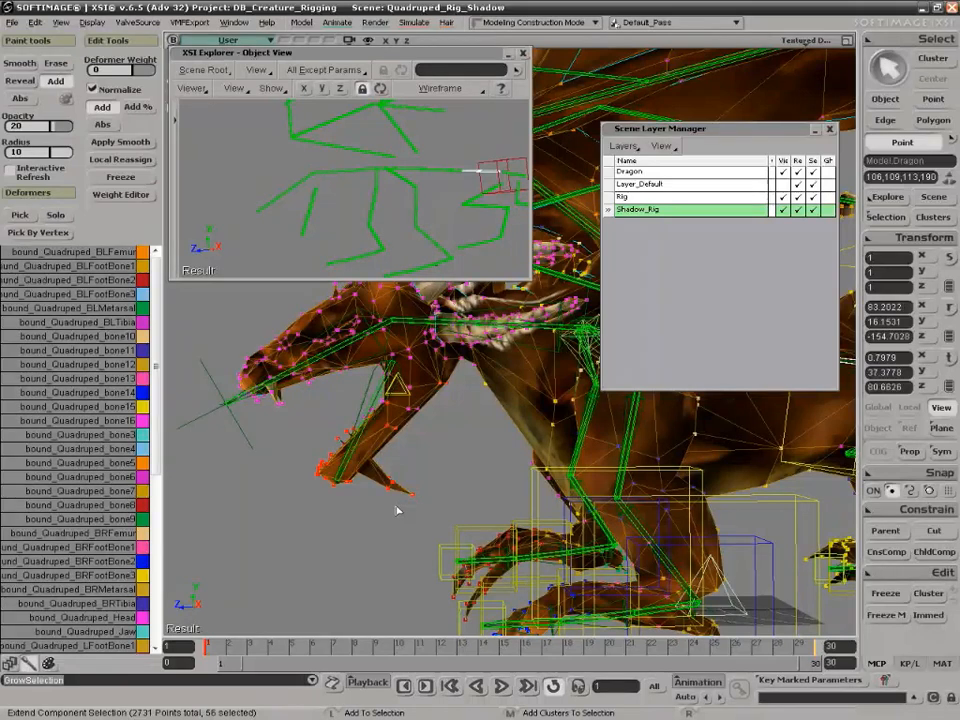
In the Right view, add the remaining lower jaw points up to the hinge and grow the selection
click(243, 41)
click(299, 145)
drag(252, 375, 318, 412)
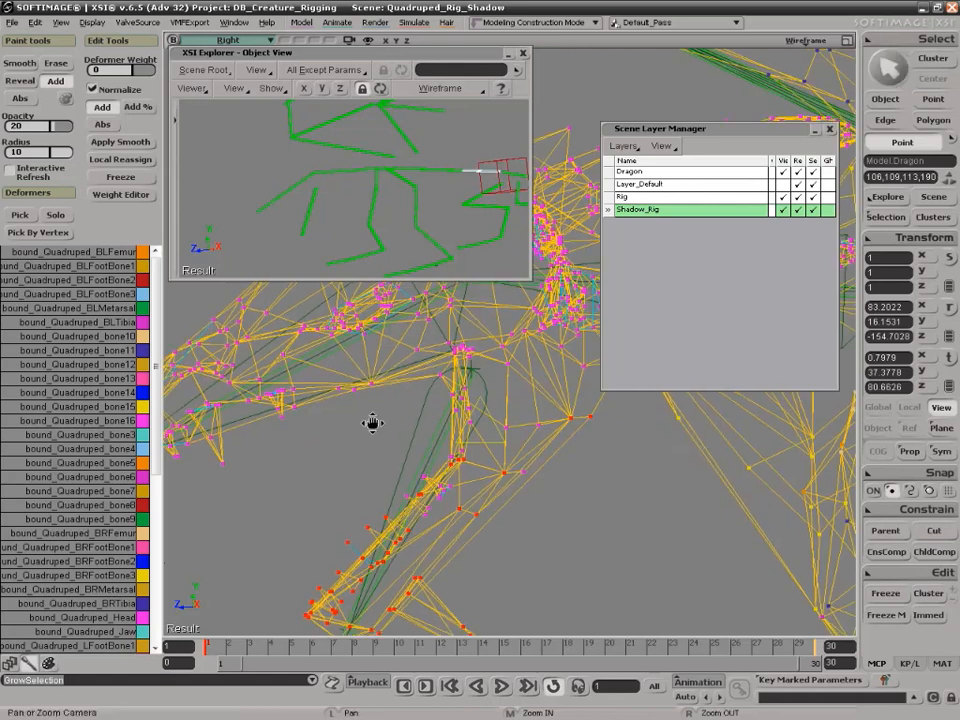
drag(373, 433, 326, 375)
shift+drag(275, 432, 515, 619)
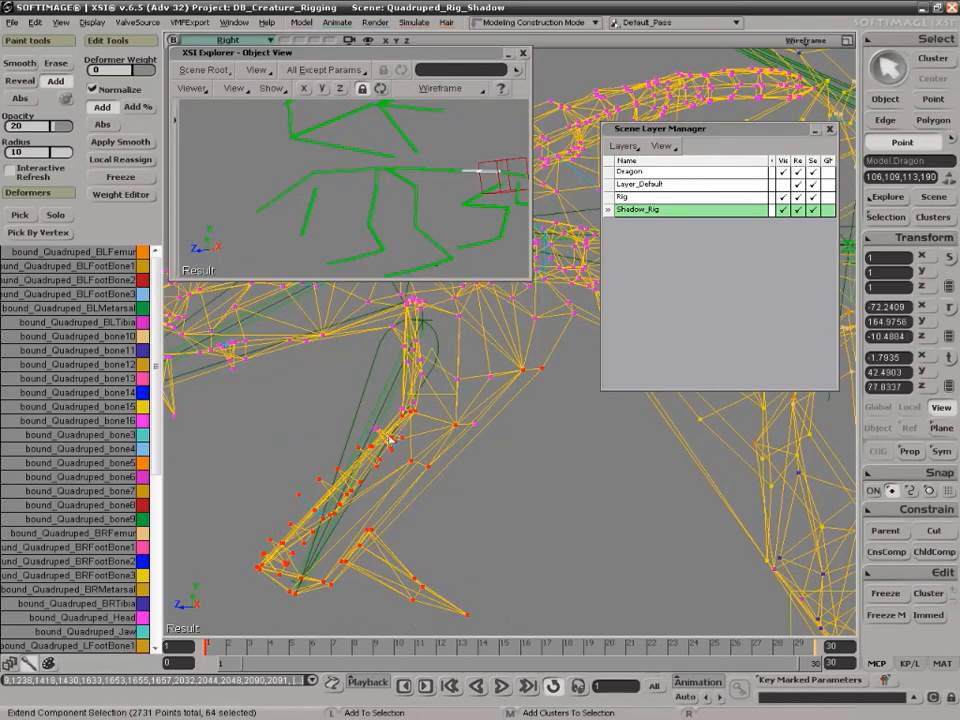
shift+drag(520, 479, 520, 479)
shift+drag(409, 344, 538, 504)
key(s)
key(shift+plus)
key(s)
middle_drag(537, 511, 522, 472)
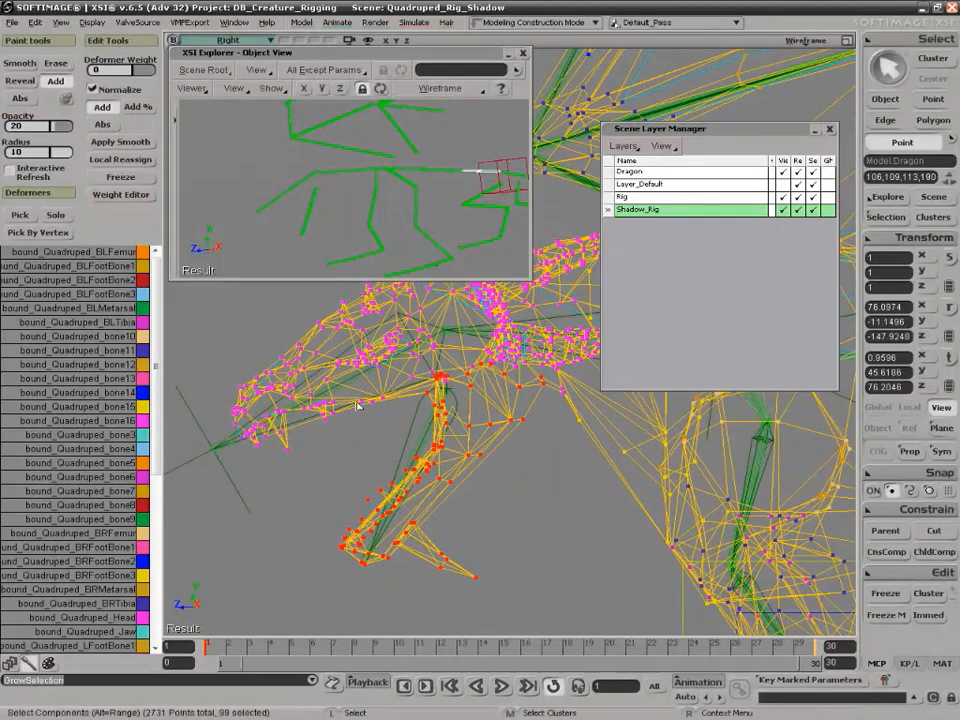
Locally reassign the lower jaw points to the jaw bone and scrub the timeline to test the motion
click(120, 160)
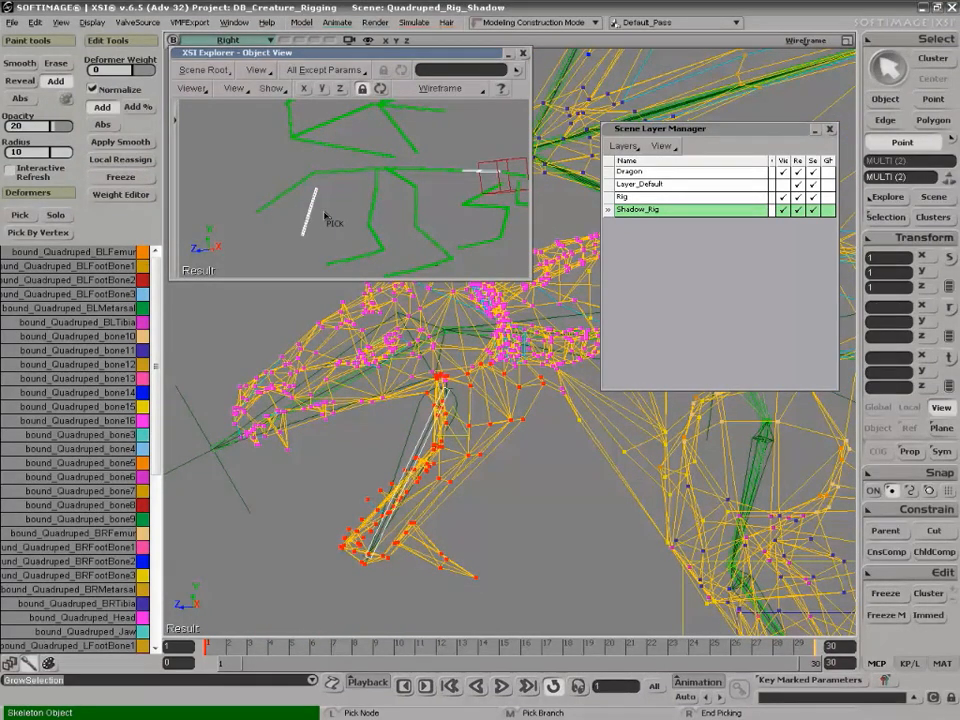
click(324, 213)
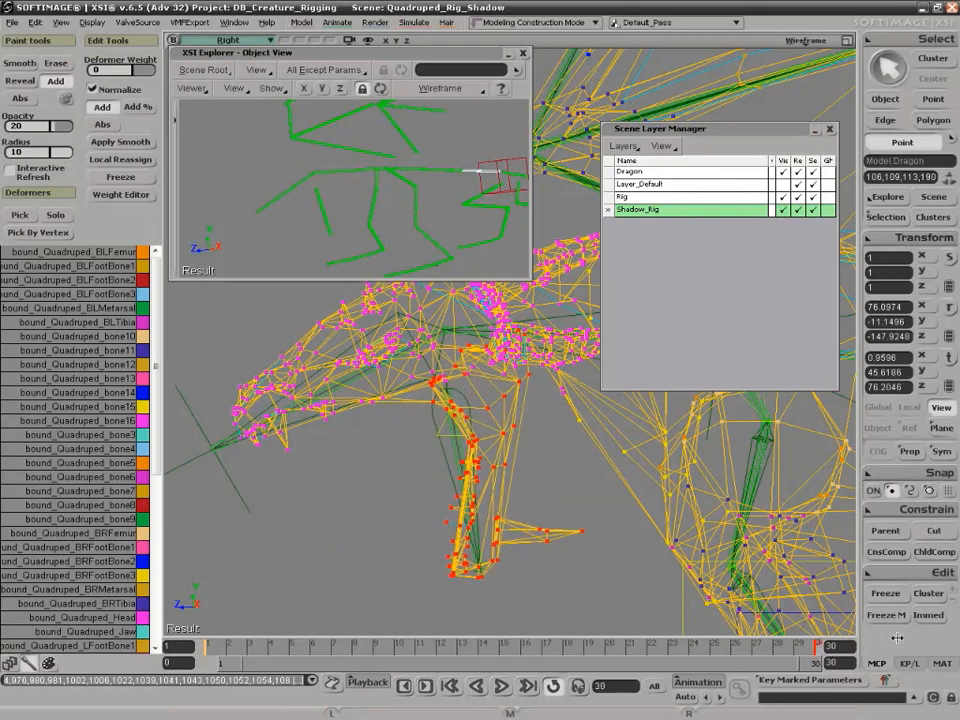
drag(952, 600, 148, 545)
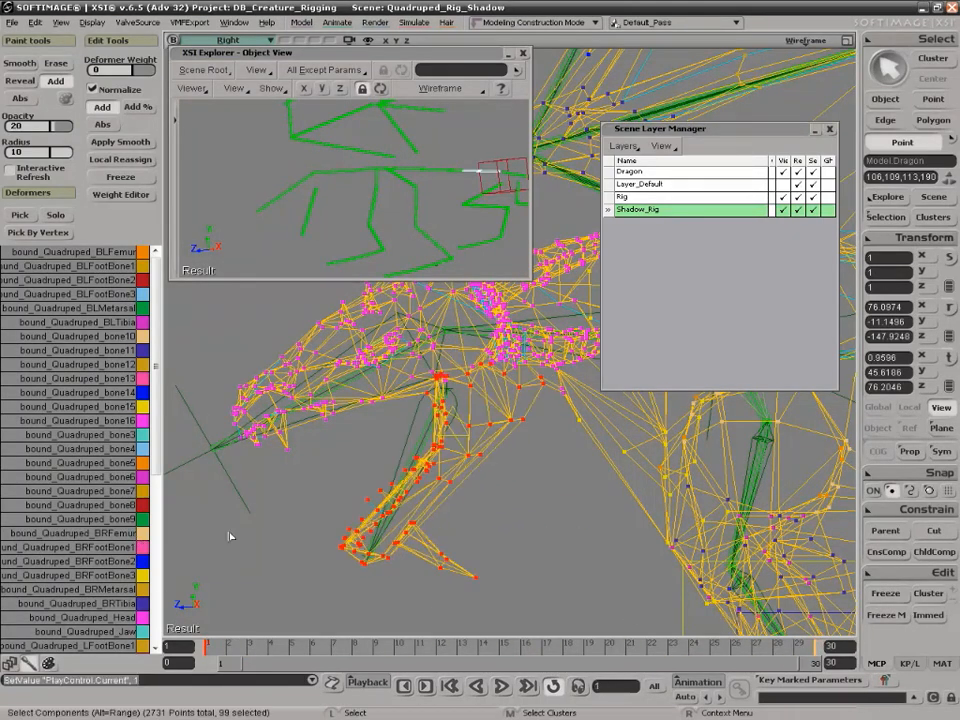
Select the points along the jaw hinge and throat where the jaw weights meet the head and neck weights
key(s)
drag(531, 439, 517, 461)
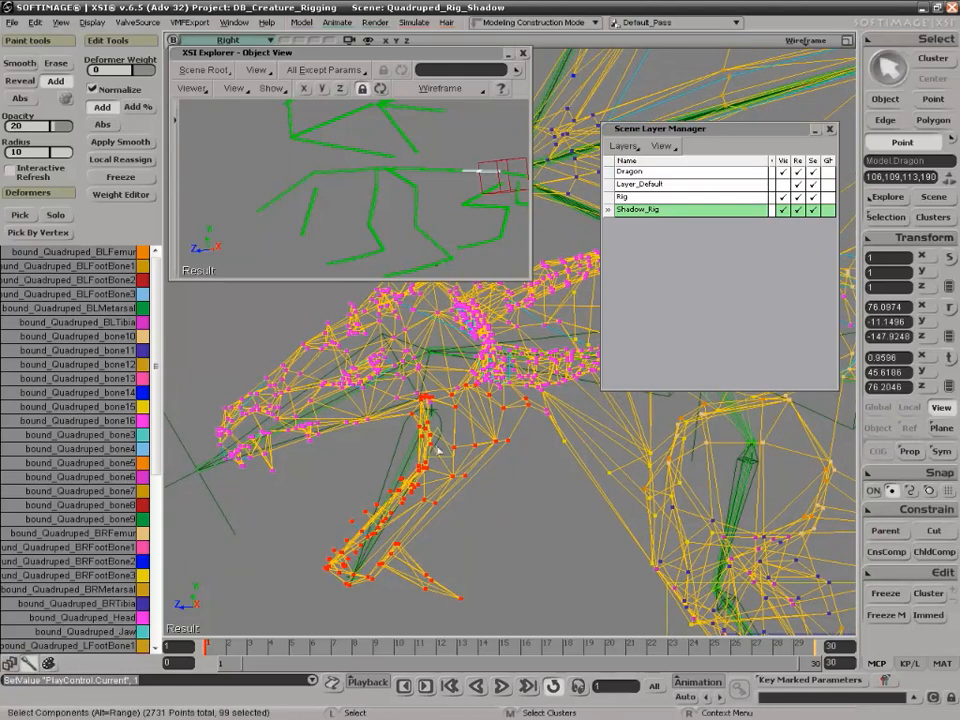
drag(451, 414, 440, 392)
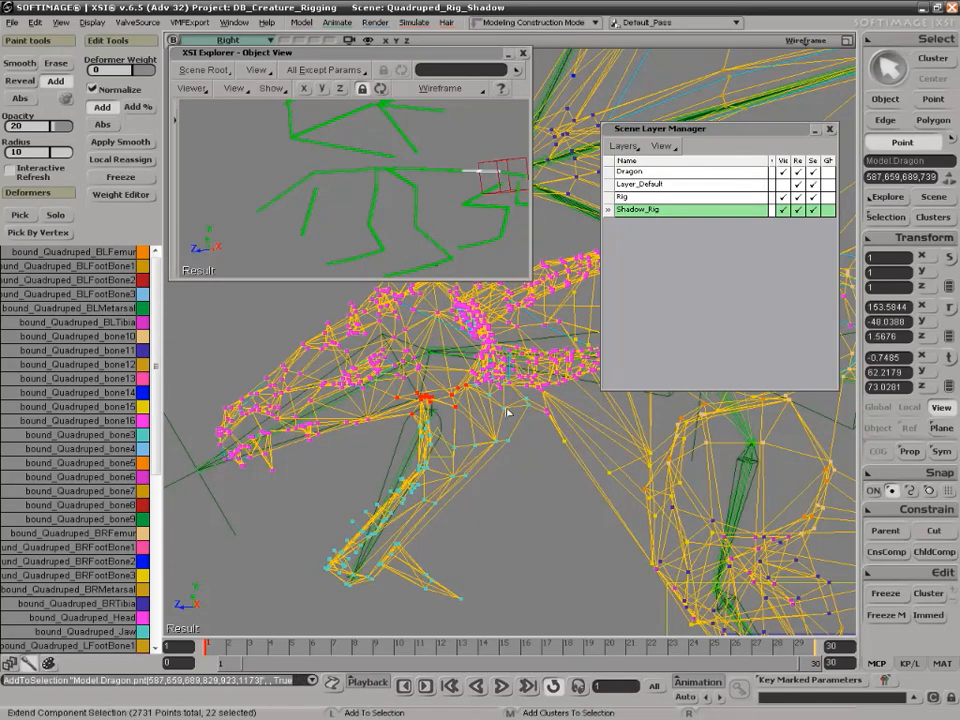
shift+click(547, 425)
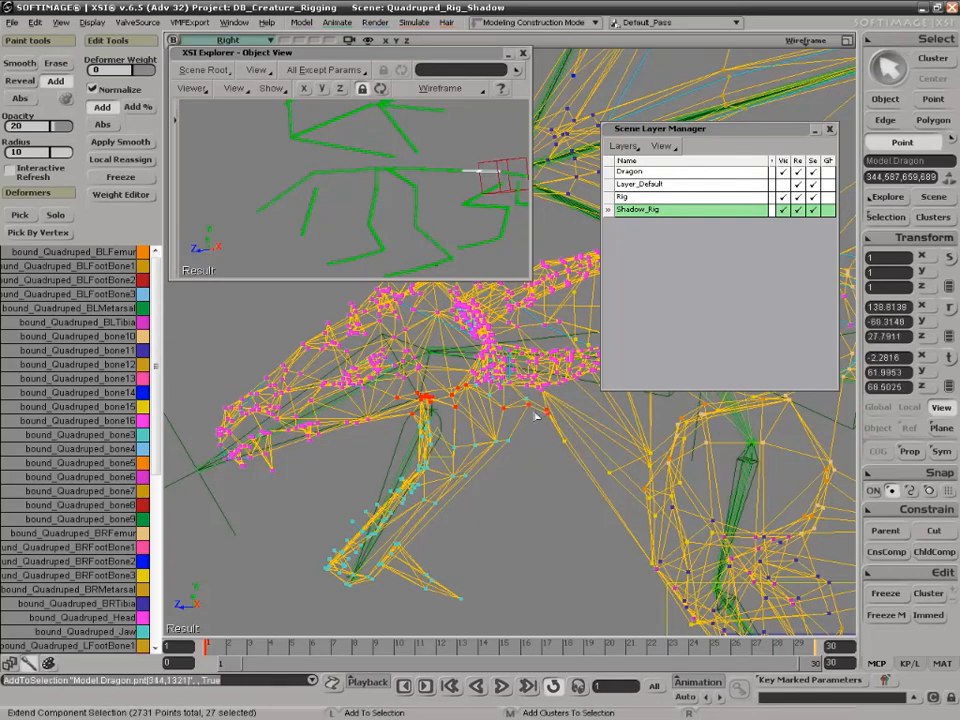
shift+drag(534, 405, 494, 401)
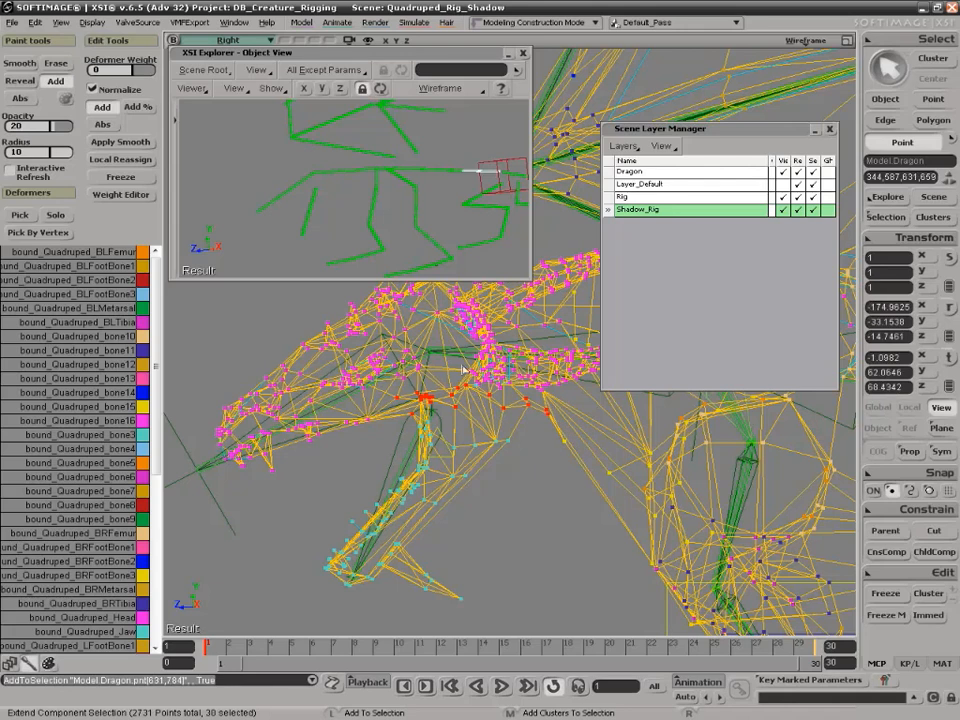
Return to the User view, undo the grown selection, and add the missing cheek points to the jaw boundary selection
click(228, 40)
click(262, 106)
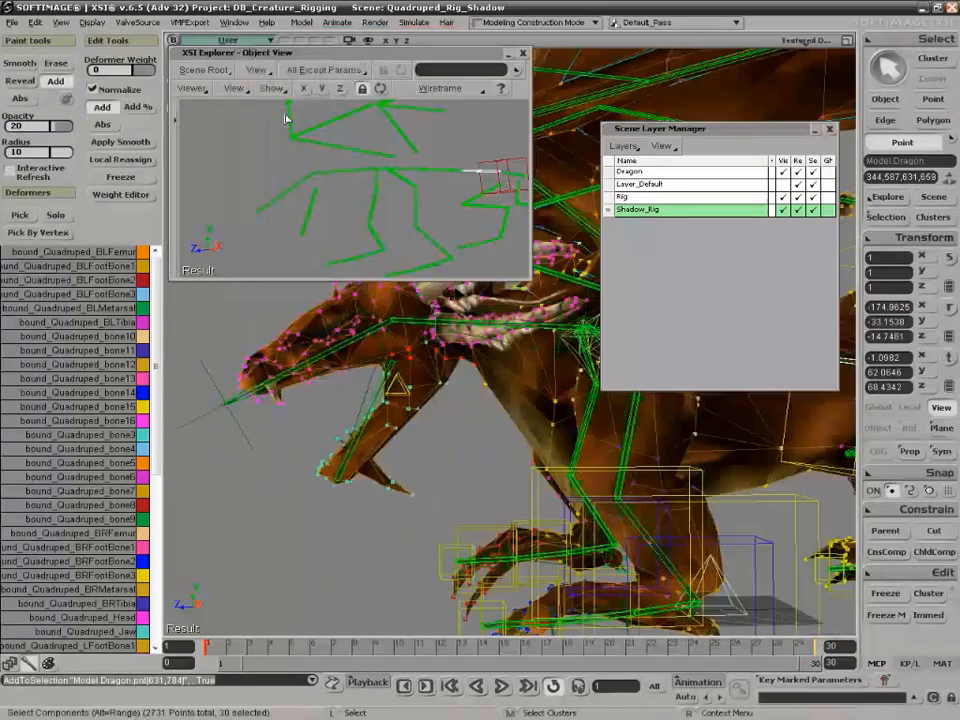
right_drag(519, 396, 491, 436)
key(ctrl+z)
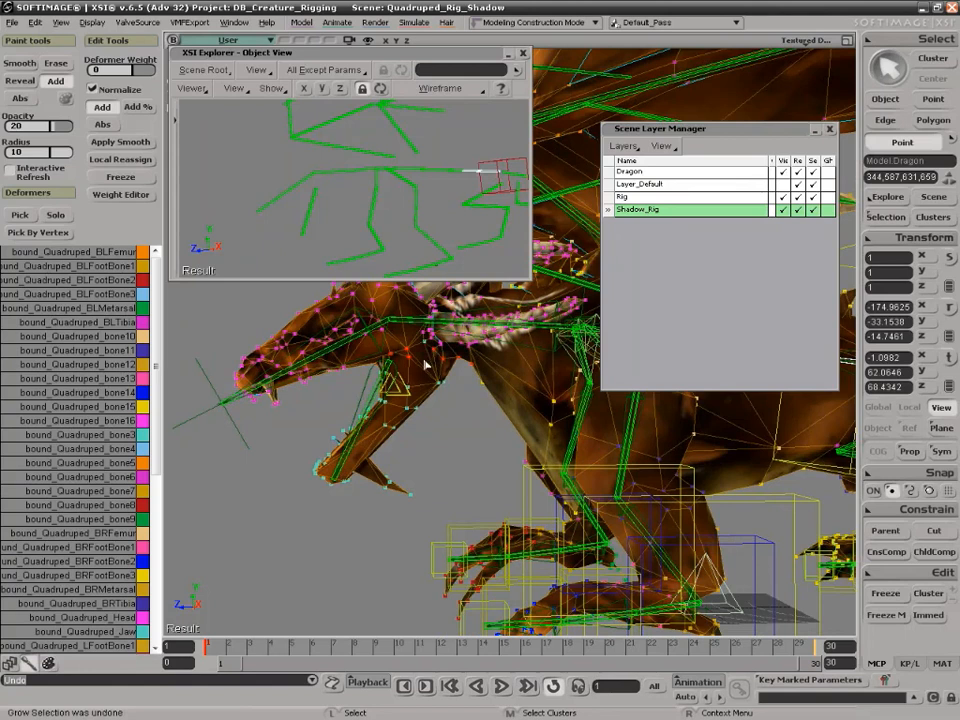
key(shift)
shift+drag(430, 348, 425, 403)
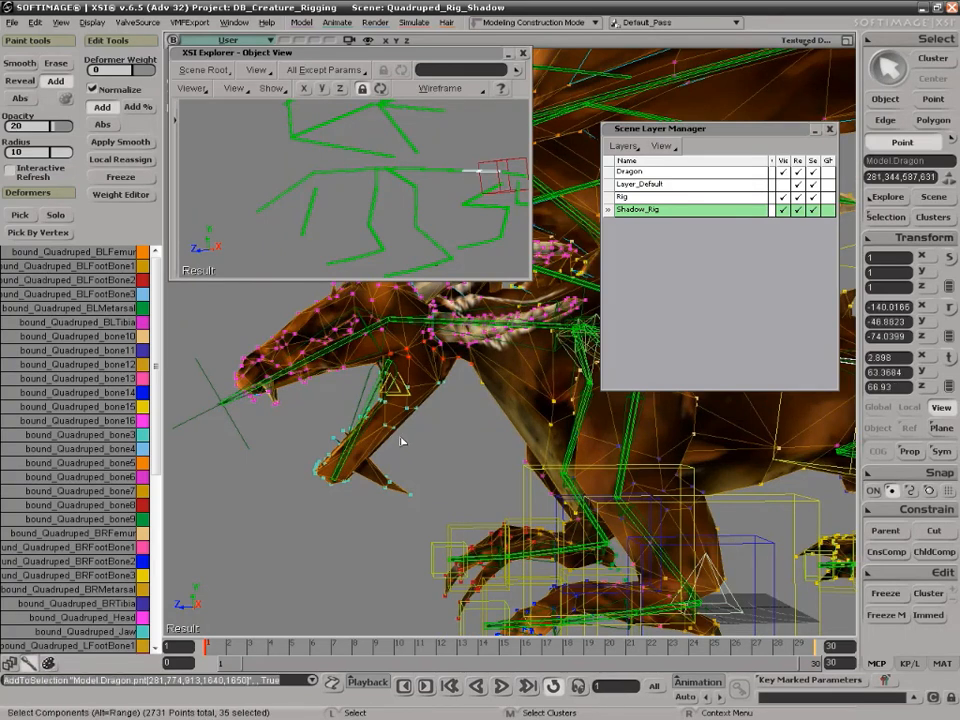
key(s)
mouse_move(500, 430)
right_down()
mouse_move(538, 356)
mouse_move(602, 402)
mouse_move(621, 394)
mouse_move(673, 431)
mouse_move(508, 429)
mouse_move(505, 437)
right_up()
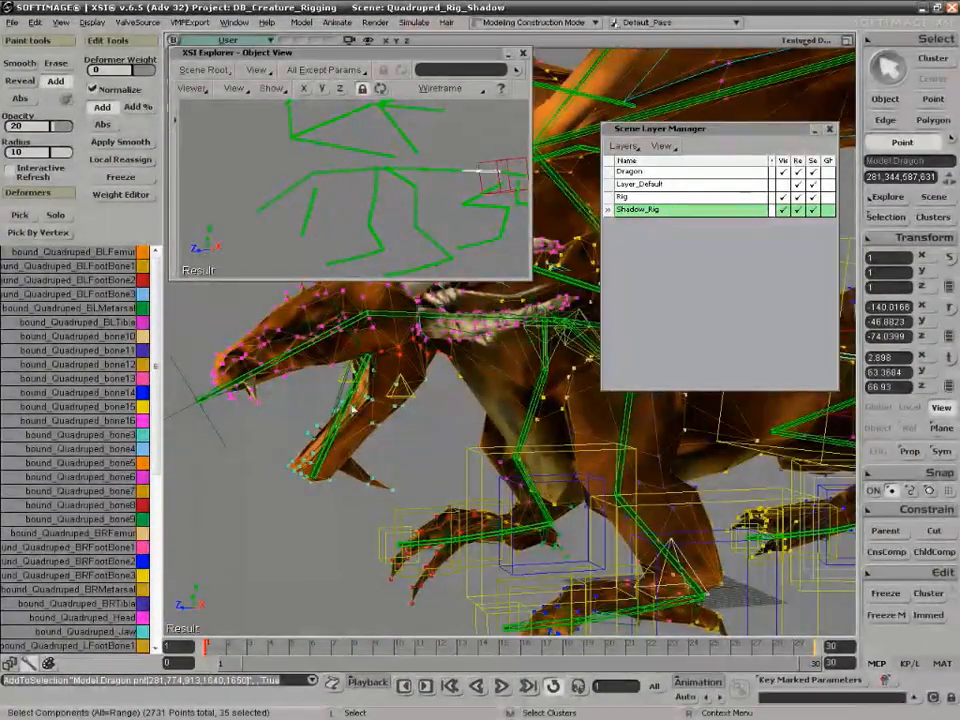
Smooth the envelope weights of the jaw boundary points with a neighborhood depth of 5, and scrub the timeline to check the deformation
key(w)
key(s)
right_drag(473, 424, 454, 407)
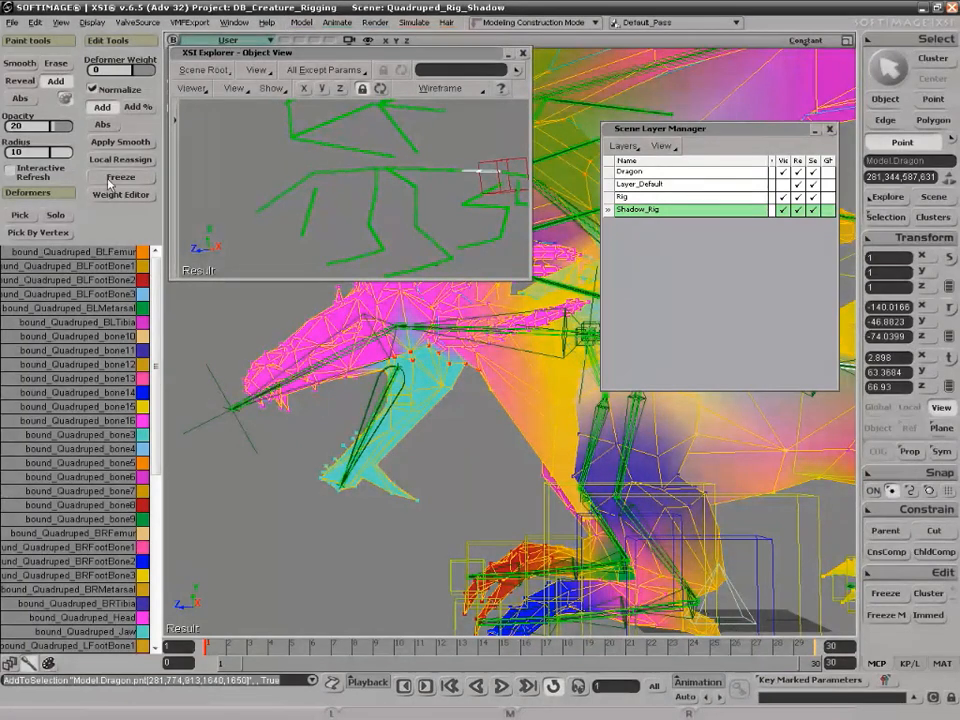
click(125, 146)
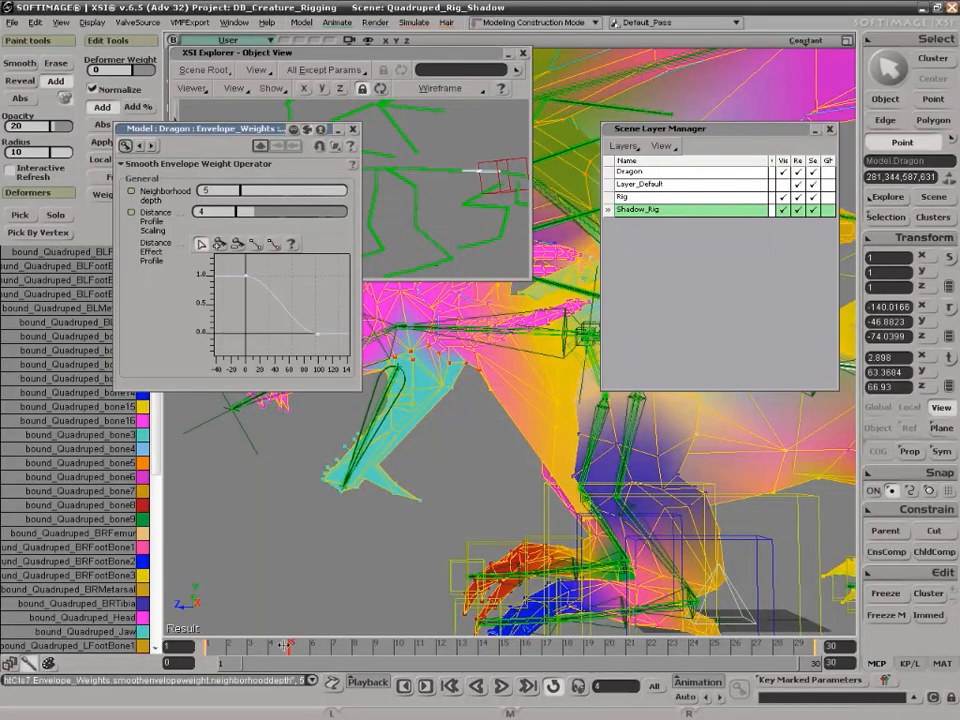
click(510, 646)
drag(510, 646, 284, 597)
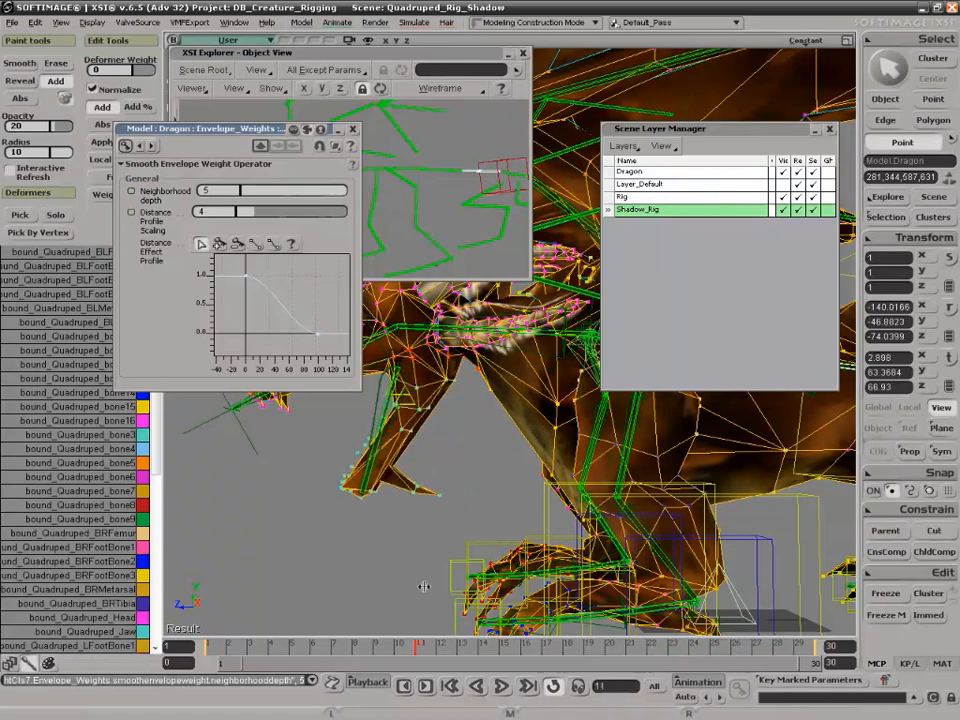
drag(382, 581, 214, 557)
Show the whole dragon with its weight colours and close the skeleton object view and the Scene Layer Manager
key(s)
right_drag(425, 462, 489, 581)
middle_drag(489, 581, 512, 454)
drag(512, 454, 437, 487)
key(w)
click(523, 53)
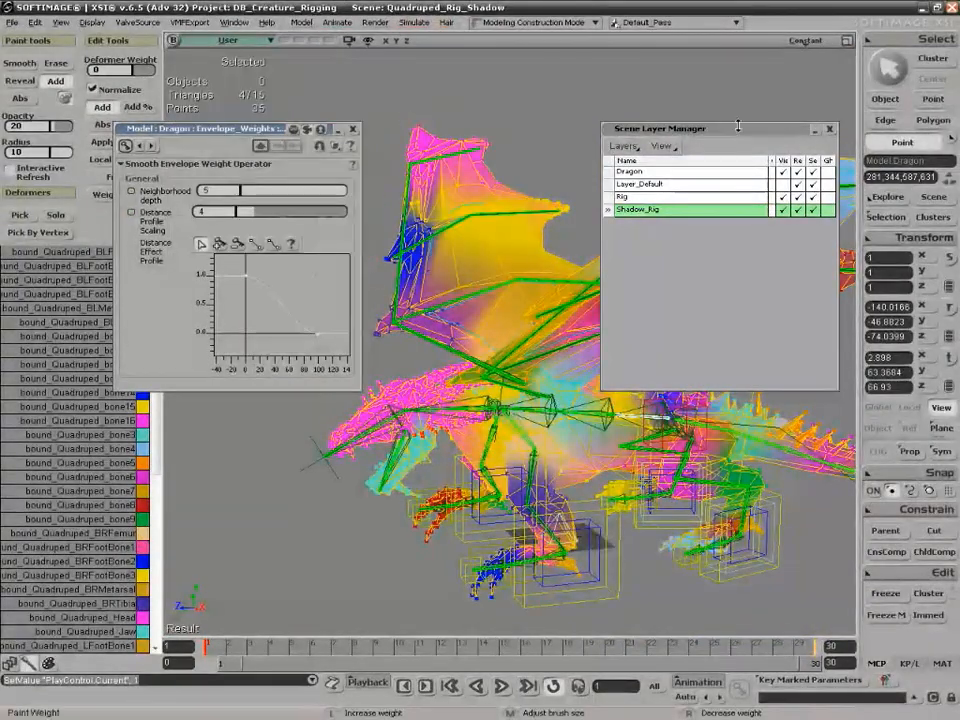
click(828, 131)
Switch to the model viewer showing dragon.mdl, set the Mouth sequence to full blend, and examine the jaw animation from the side
key(space)
click(307, 580)
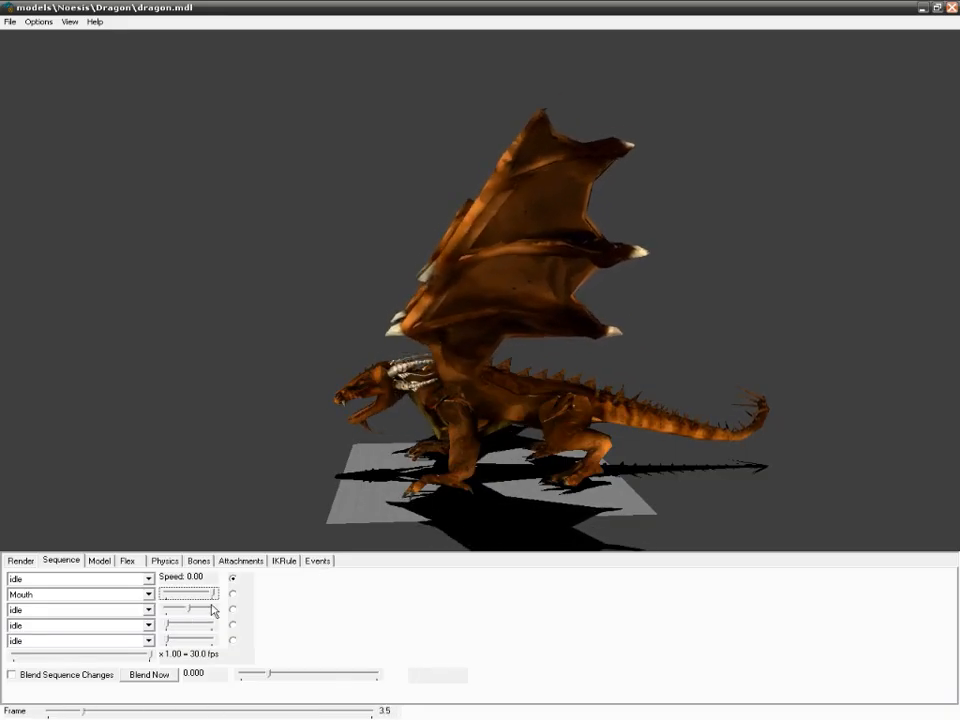
drag(212, 594, 258, 597)
right_drag(388, 510, 392, 460)
mouse_move(392, 460)
mouse_down()
mouse_move(398, 424)
mouse_move(399, 444)
mouse_up()
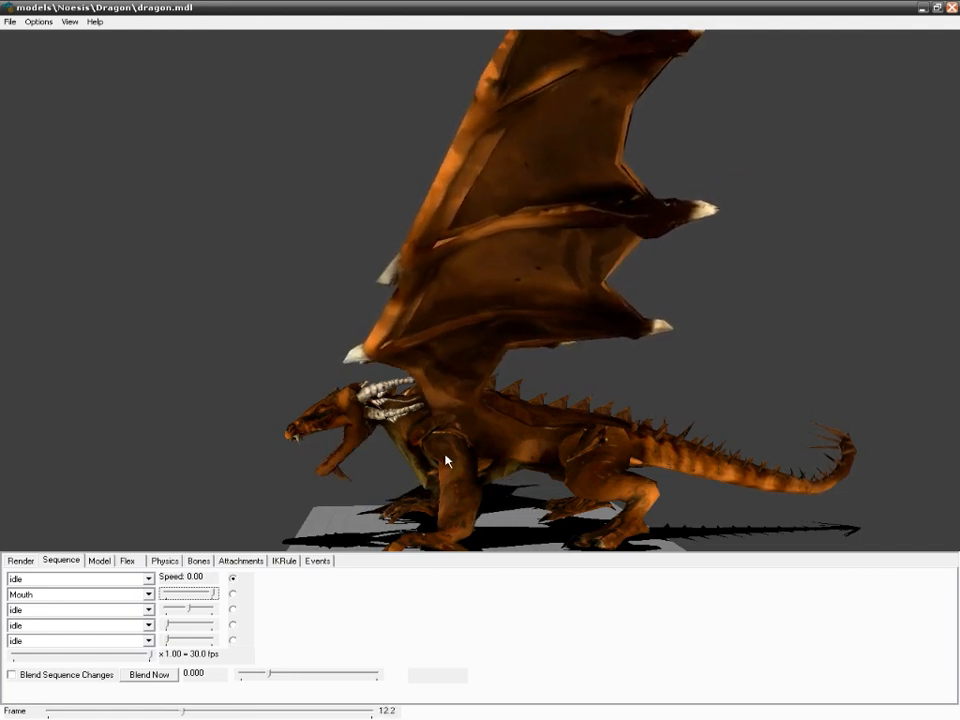
right_drag(486, 463, 463, 492)
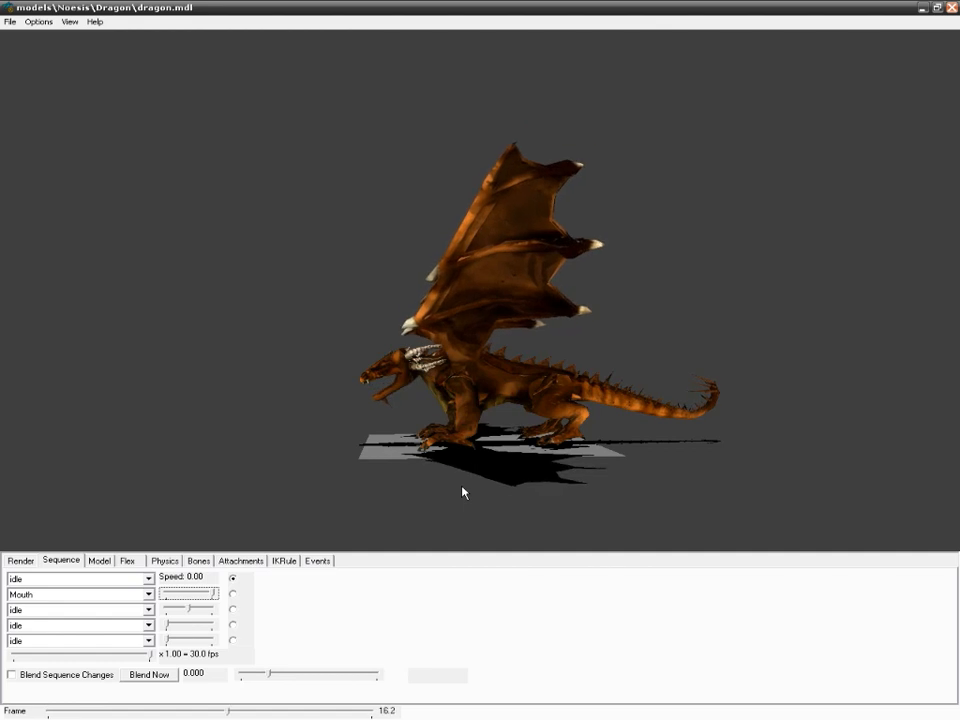